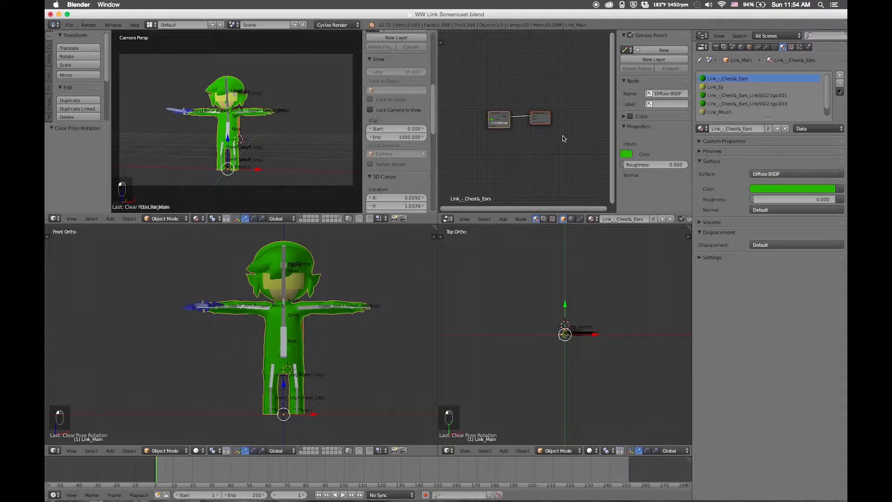
# Add an Image Texture node left of the Link_-_Chest&_Ears material's Diffuse BSDF and link its Color output to the Diffuse BSDF's Color
pyautogui.hotkey('shift', 'space')
pyautogui.keyDown('ctrl'); pyautogui.moveTo(466, 174); pyautogui.dragTo(447, 172, button='middle'); pyautogui.keyUp('ctrl')
pyautogui.moveTo(311, 241); pyautogui.dragTo(346, 195)
pyautogui.moveTo(481, 268); pyautogui.dragTo(491, 218)
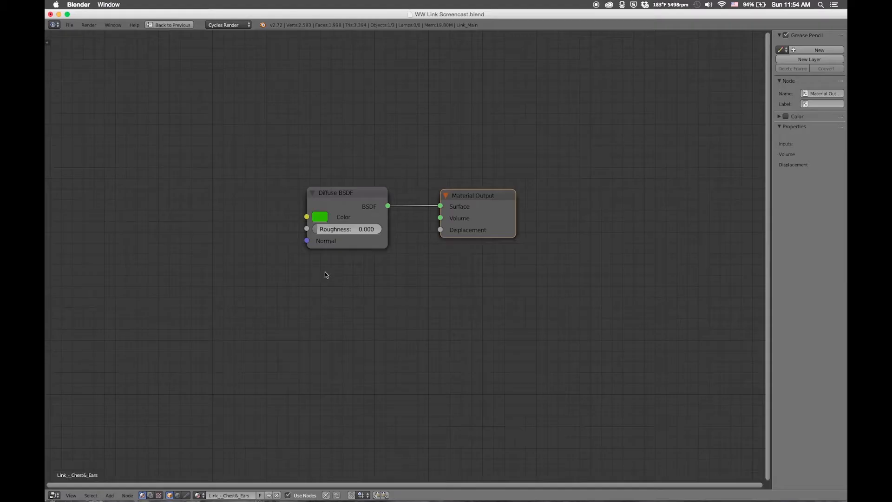
pyautogui.hotkey('shift', 'a')
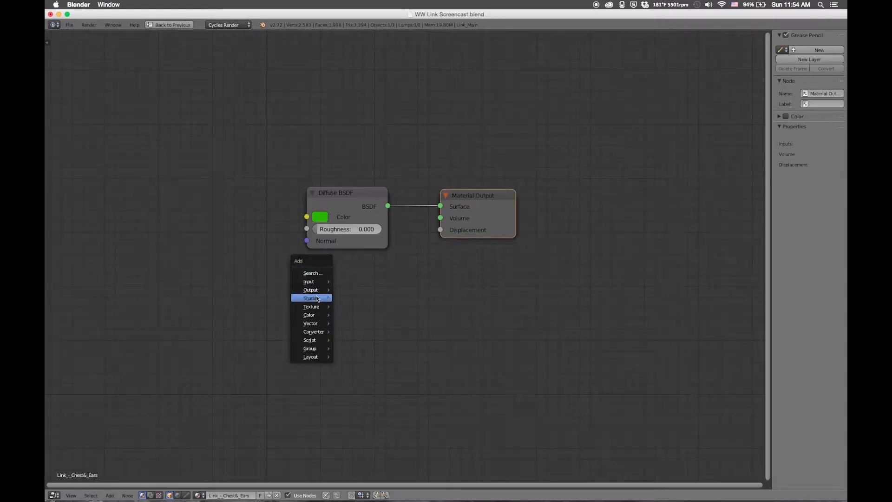
pyautogui.moveTo(320, 299)
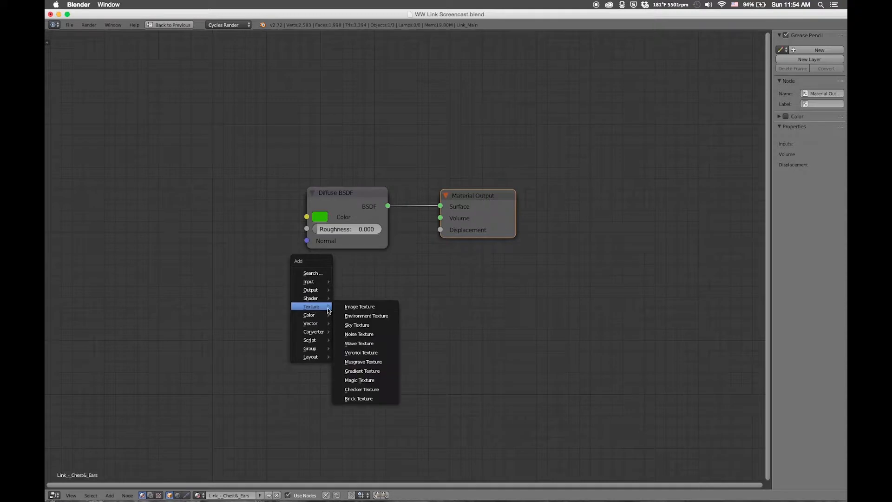
pyautogui.click(372, 308)
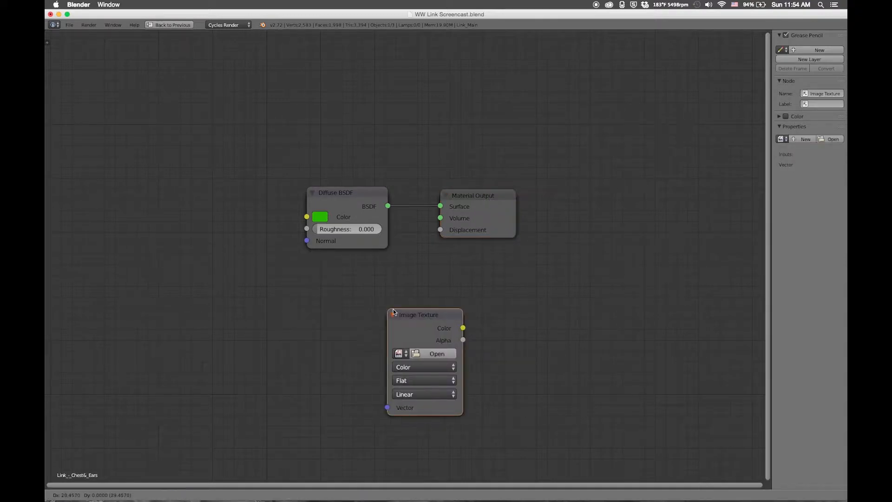
pyautogui.click(160, 184)
pyautogui.moveTo(308, 219); pyautogui.dragTo(307, 217)
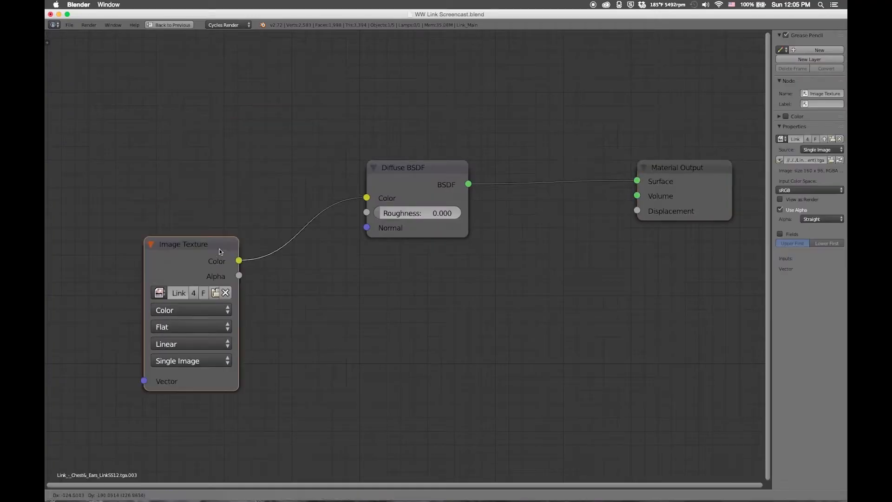
# Insert a Mix Shader with a factor of 0.250 between the Diffuse BSDF and Material Output nodes, making room by moving Material Output
pyautogui.hotkey('shift', 'a')
pyautogui.click(419, 260)
pyautogui.write('5')
pyautogui.press('Return')
pyautogui.moveTo(676, 168); pyautogui.dragTo(759, 207)
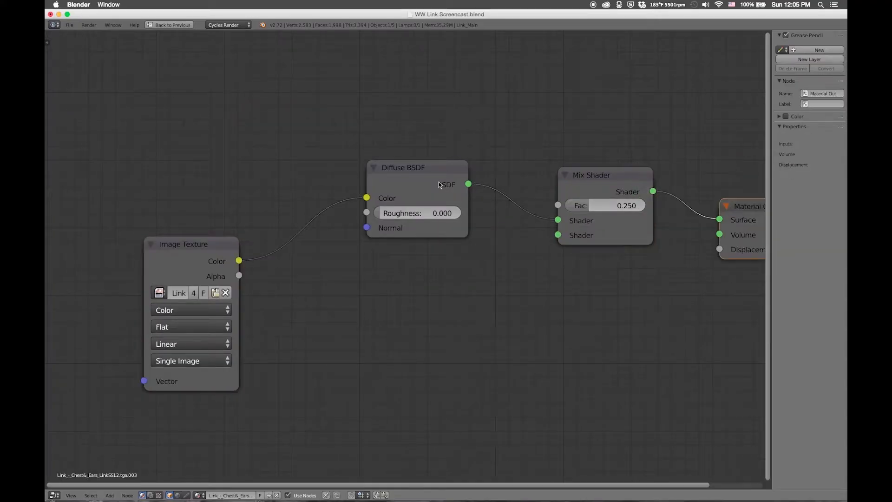
# Add a Glossy BSDF below the Diffuse BSDF, give it a green color, and link it to the Mix Shader's second Shader input
pyautogui.moveTo(444, 170); pyautogui.dragTo(443, 135)
pyautogui.hotkey('shift', 'a')
pyautogui.moveTo(403, 303)
pyautogui.click(433, 329)
pyautogui.click(371, 228)
pyautogui.click(384, 268)
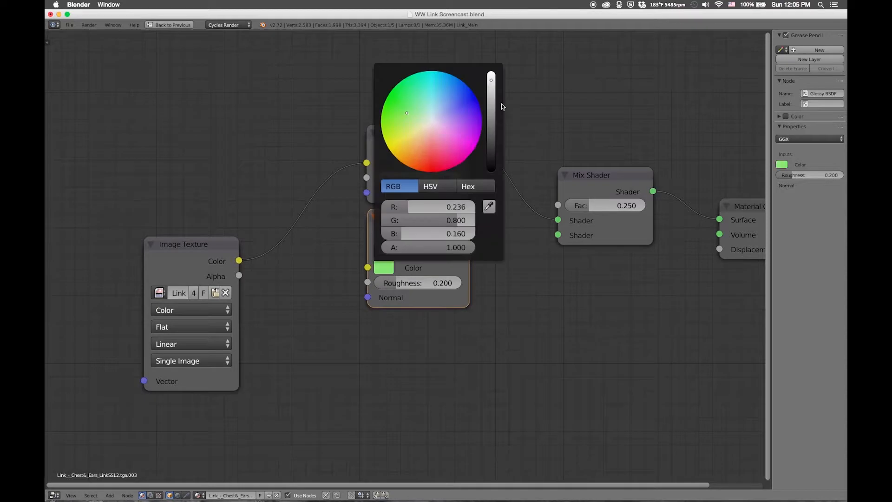
pyautogui.moveTo(470, 233); pyautogui.dragTo(558, 235)
# Add a MixRGB node below the Mix Shader and link its Color output to the Material Output's Displacement
pyautogui.moveTo(493, 323); pyautogui.dragTo(489, 250, button='middle')
pyautogui.hotkey('shift', 'a')
pyautogui.moveTo(542, 265)
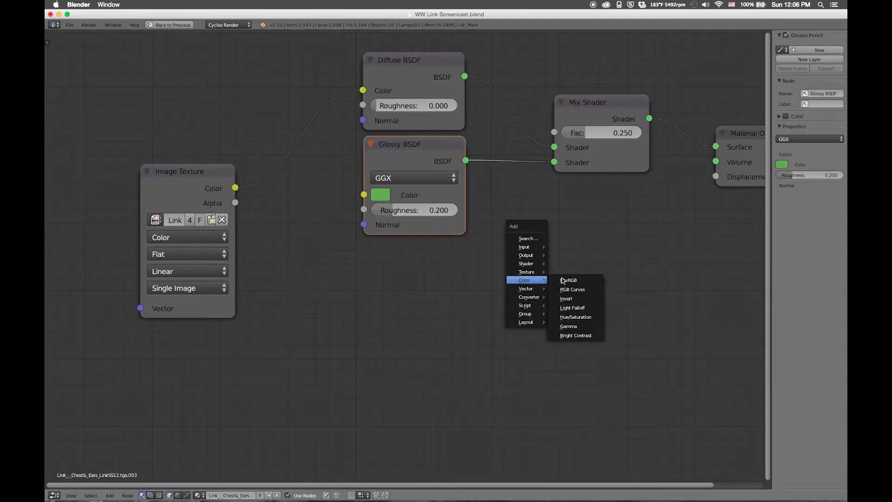
pyautogui.click(571, 281)
pyautogui.click(602, 241)
pyautogui.moveTo(650, 201); pyautogui.dragTo(716, 177)
# Set the Mix node's Color1 to white and link the Image Texture's Color to Color2, moving the Image Texture node lower
pyautogui.click(572, 264)
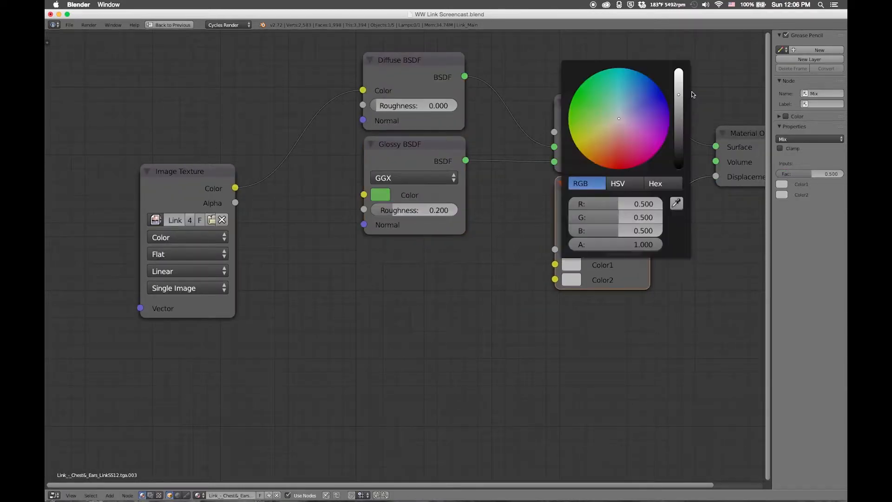
pyautogui.click(676, 69)
pyautogui.moveTo(235, 187); pyautogui.dragTo(555, 279)
pyautogui.moveTo(200, 181); pyautogui.dragTo(200, 222)
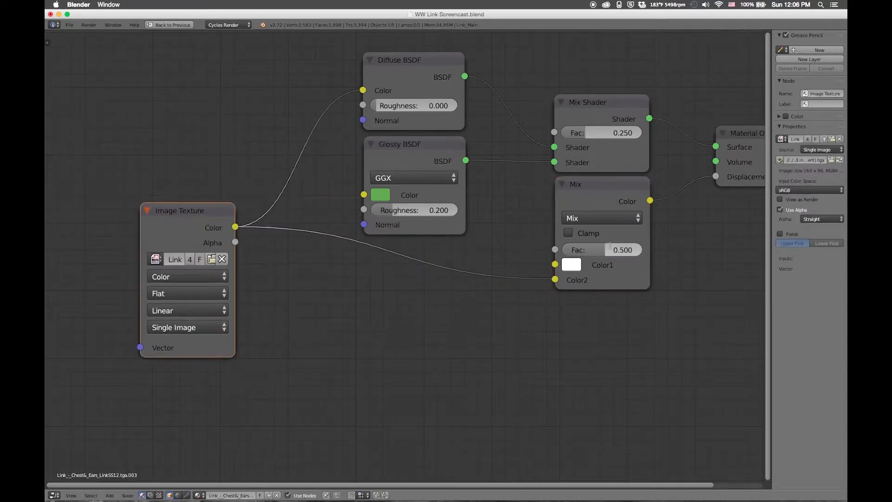
# Restore the full layout and review the LinkSS12.tga.001, LinkSS12.tga.003 and Link_Mouth materials
pyautogui.hotkey('ctrl', 'Up')
pyautogui.click(745, 97)
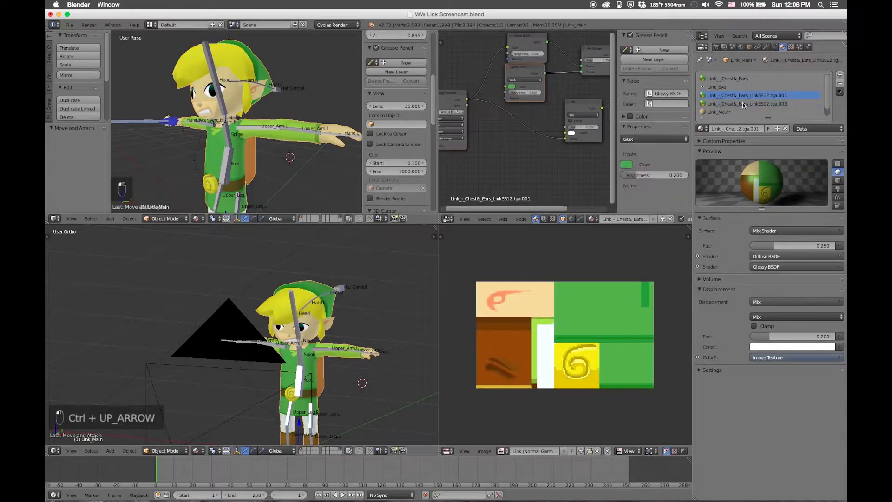
pyautogui.click(743, 104)
pyautogui.click(725, 113)
pyautogui.hotkey('ctrl', 'Up')
pyautogui.press('g')
pyautogui.click(282, 211)
pyautogui.hotkey('shift', 'a')
pyautogui.moveTo(414, 219)
pyautogui.click(450, 226)
pyautogui.click(460, 225)
pyautogui.press('x')
pyautogui.hotkey('shift', 'a')
pyautogui.click(553, 262)
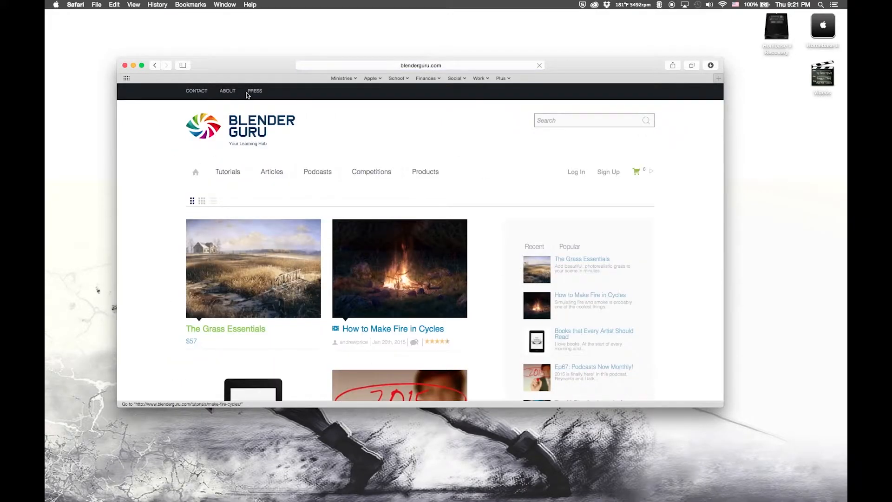
pyautogui.scroll(-4, 364, 123)
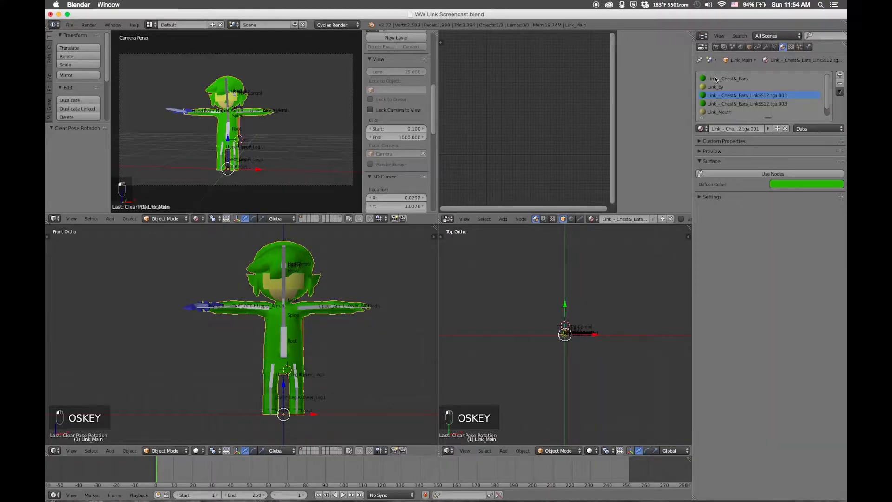
# Enable nodes for the Link_-_Chest&_Ears material and maximize the node editor
pyautogui.click(716, 79)
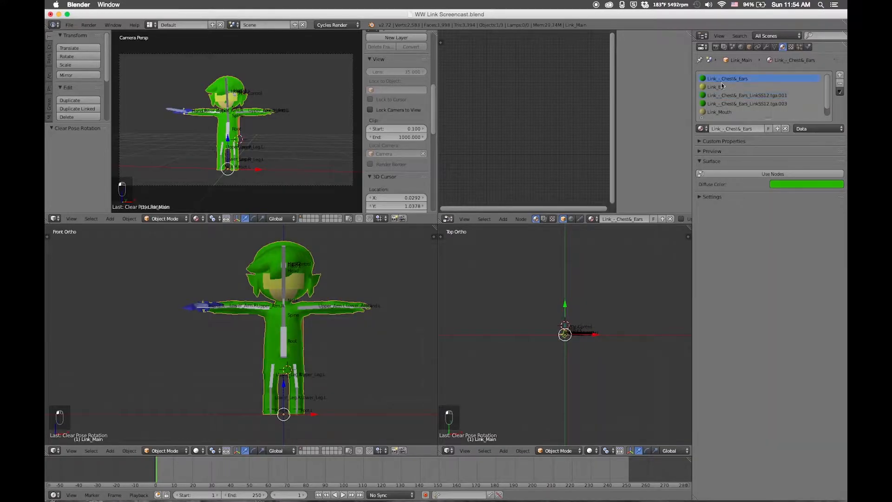
pyautogui.click(755, 175)
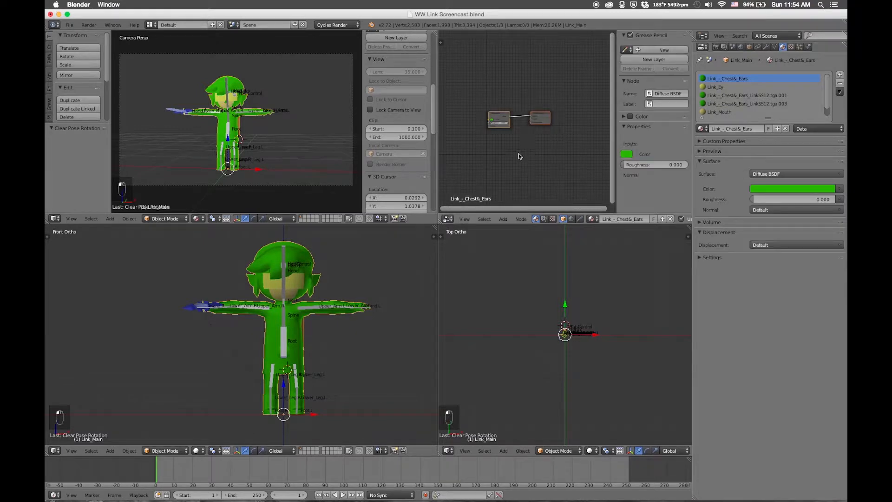
pyautogui.hotkey('ctrl', 'Up')
pyautogui.scroll(-3, 454, 181)
pyautogui.scroll(5, 447, 180)
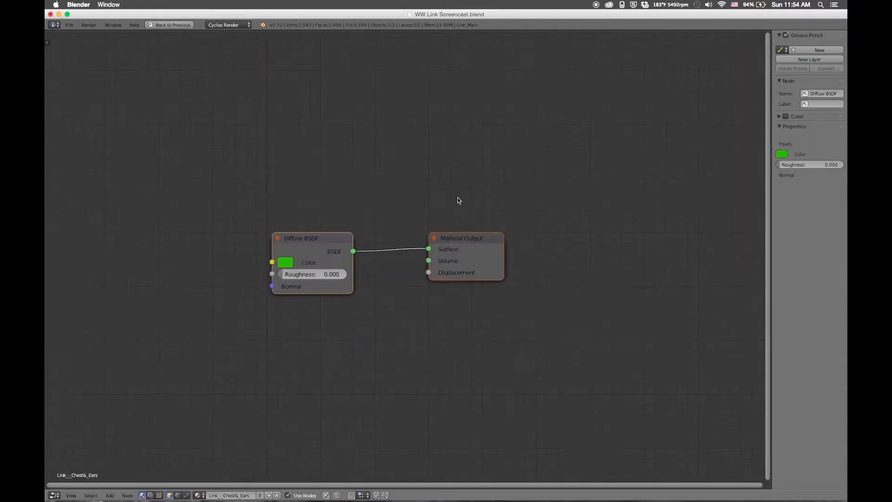
# Add an Image Texture node left of the Diffuse BSDF and link its Color output to the Diffuse BSDF's Color input
pyautogui.hotkey('shift', 'a')
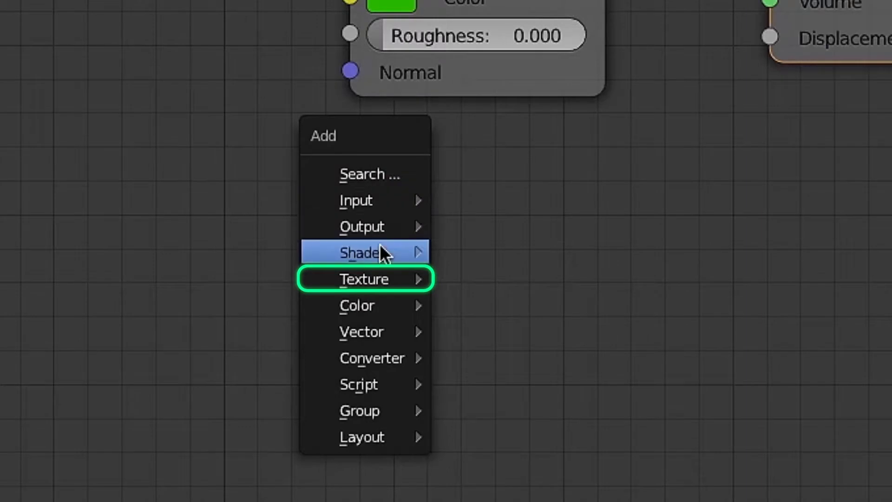
pyautogui.moveTo(284, 343)
pyautogui.moveTo(375, 292)
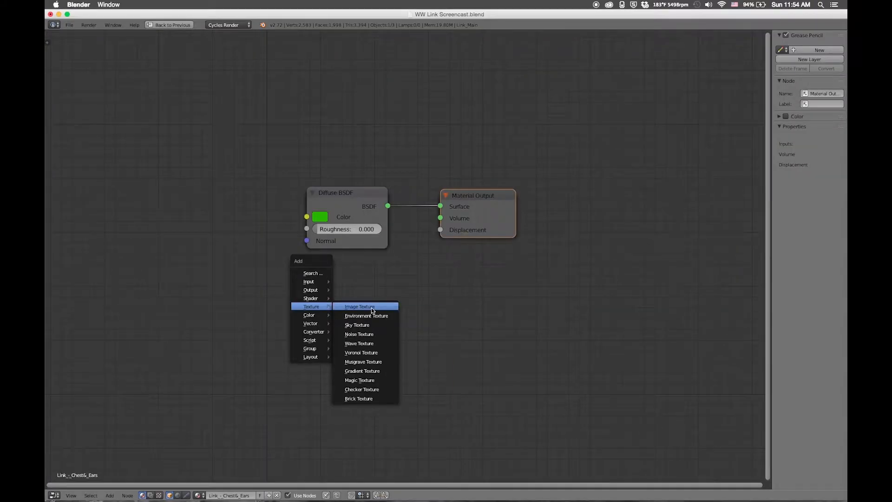
pyautogui.click(367, 307)
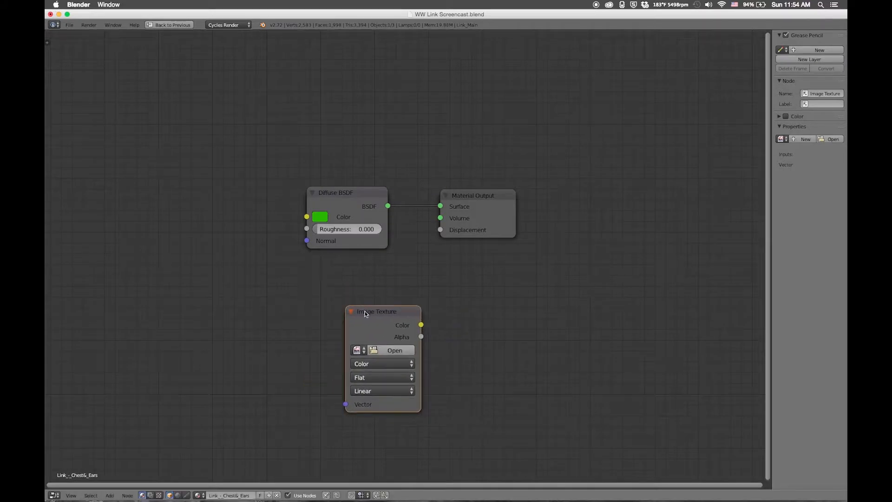
pyautogui.click(166, 184)
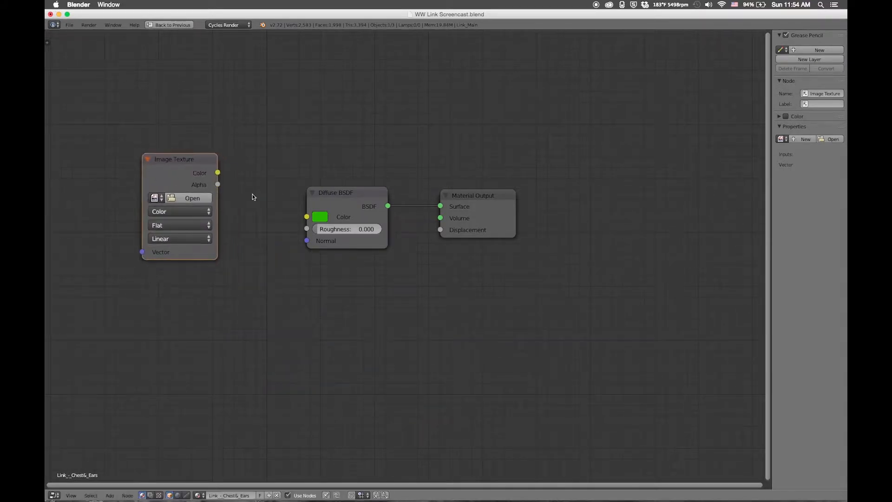
pyautogui.moveTo(218, 173); pyautogui.dragTo(307, 216)
# Load Link (Normal Garment).tga from the Link Textures folder into the Image Texture node, browsing the files as thumbnails
pyautogui.click(192, 199)
pyautogui.click(72, 266)
pyautogui.click(171, 76)
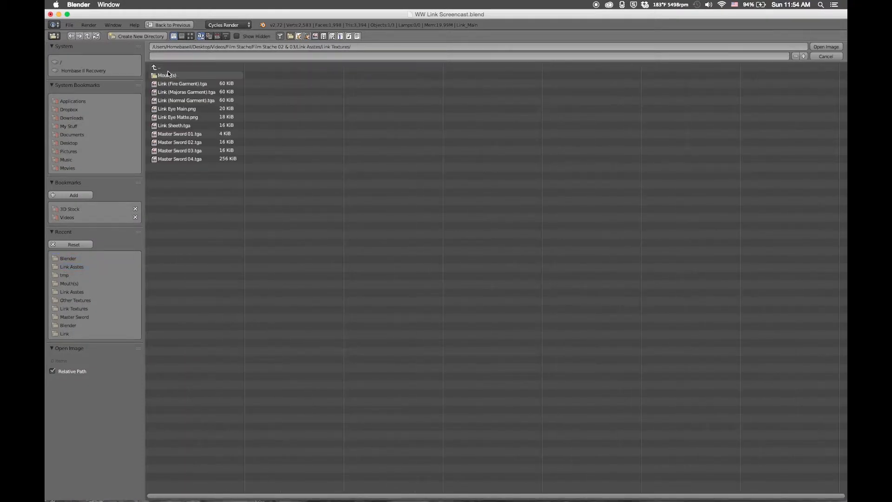
pyautogui.click(190, 36)
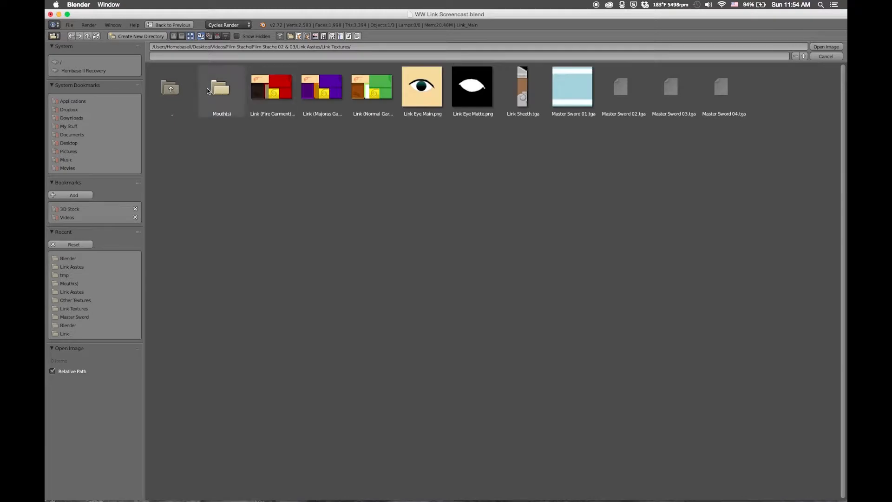
pyautogui.doubleClick(362, 95)
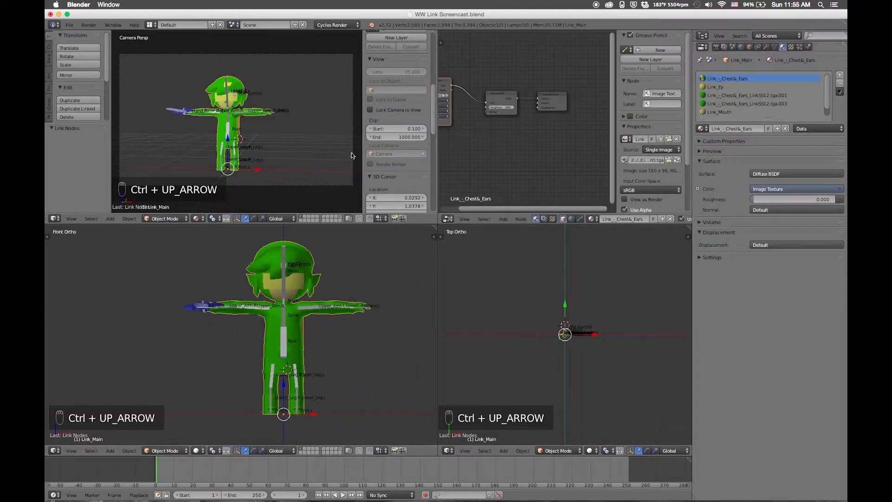
pyautogui.moveTo(255, 122); pyautogui.dragTo(232, 118, button='middle')
pyautogui.press('Tab')
pyautogui.press('Tab')
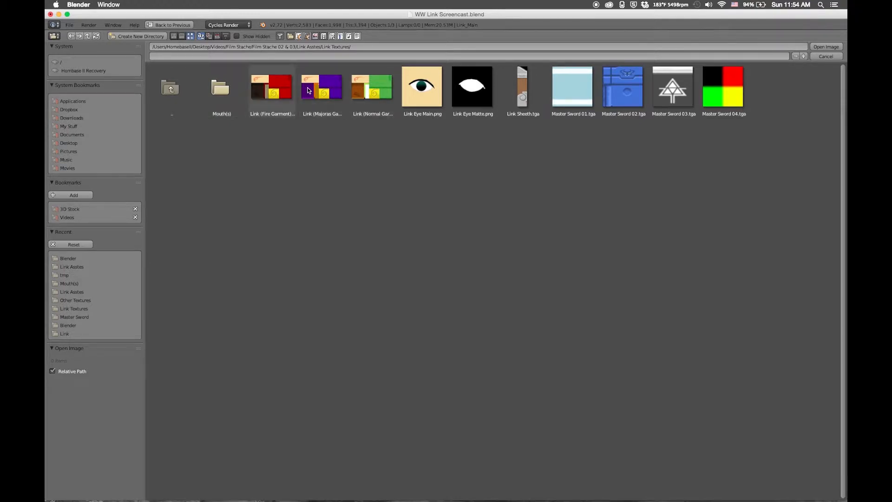
pyautogui.click(370, 95)
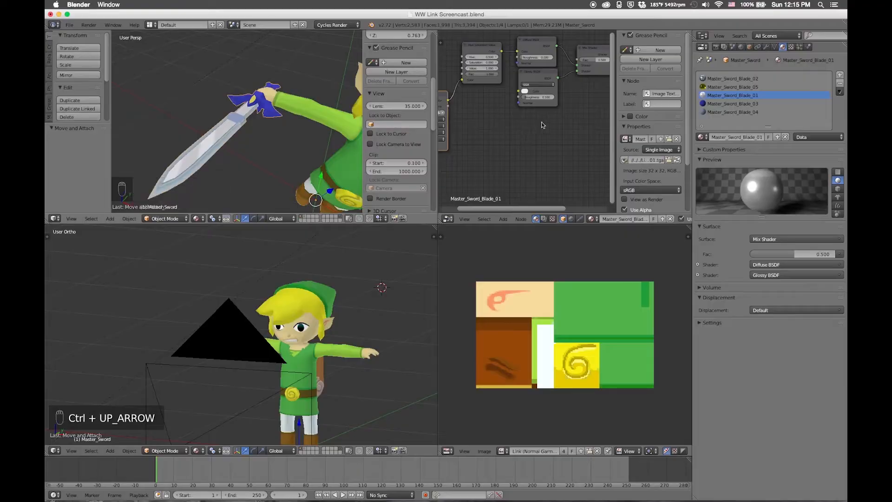
# View the node setup of the sword's Master_Sword_Blade_02 material
pyautogui.click(733, 78)
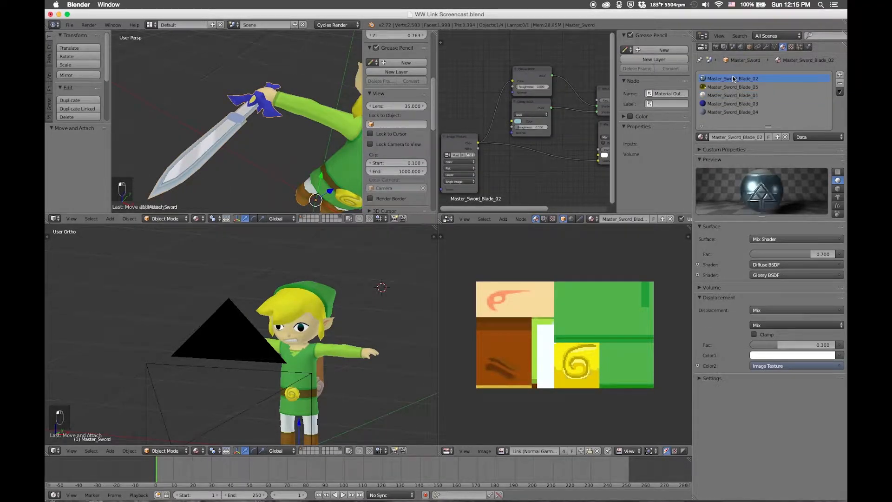
# Enable nodes for the Link_-_Chest&_Ears_LinkSS12.tga.001 material and link a new Image Texture's Color to the Diffuse BSDF's Color
pyautogui.click(725, 95)
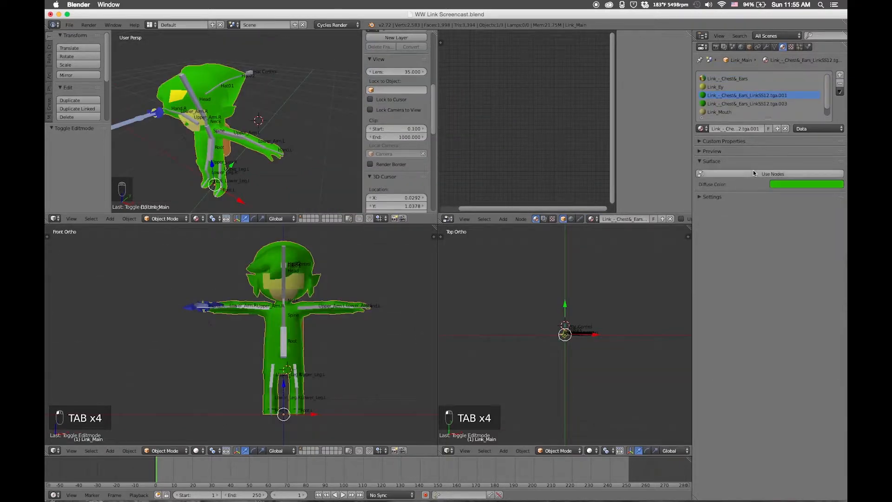
pyautogui.click(754, 173)
pyautogui.hotkey('shift', 'space')
pyautogui.hotkey('shift', 'a')
pyautogui.moveTo(210, 283)
pyautogui.click(263, 284)
pyautogui.click(125, 197)
pyautogui.moveTo(200, 215); pyautogui.dragTo(271, 263)
# Load Link (Normal Garment).tga into the LinkSS12.tga.001 material's Image Texture node and restore the full layout
pyautogui.click(174, 241)
pyautogui.click(68, 255)
pyautogui.doubleClick(371, 89)
pyautogui.hotkey('ctrl', 'Up')
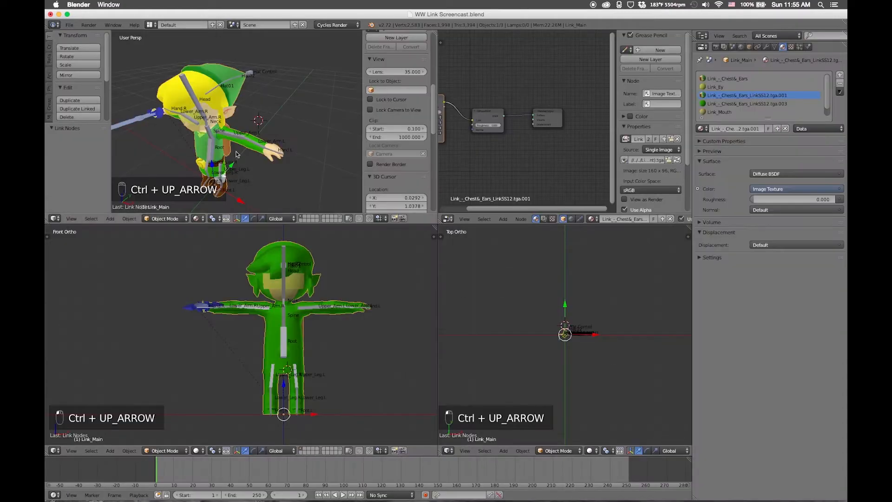
pyautogui.moveTo(198, 171); pyautogui.dragTo(239, 146, button='middle')
# Enable nodes for the Link_-_Chest&_Ears_LinkSS12.tga.003 material and link a new Image Texture's Color to the Diffuse BSDF's Color
pyautogui.click(771, 105)
pyautogui.click(778, 174)
pyautogui.hotkey('shift', 'space')
pyautogui.hotkey('shift', 'a')
pyautogui.moveTo(400, 191)
pyautogui.click(455, 194)
pyautogui.click(200, 233)
pyautogui.moveTo(238, 210); pyautogui.dragTo(271, 263)
# Load Link (Normal Garment).tga into the LinkSS12.tga.003 material's Image Texture node, then restore the layout and check the model from several sides
pyautogui.click(212, 235)
pyautogui.click(73, 259)
pyautogui.click(371, 90)
pyautogui.click(826, 47)
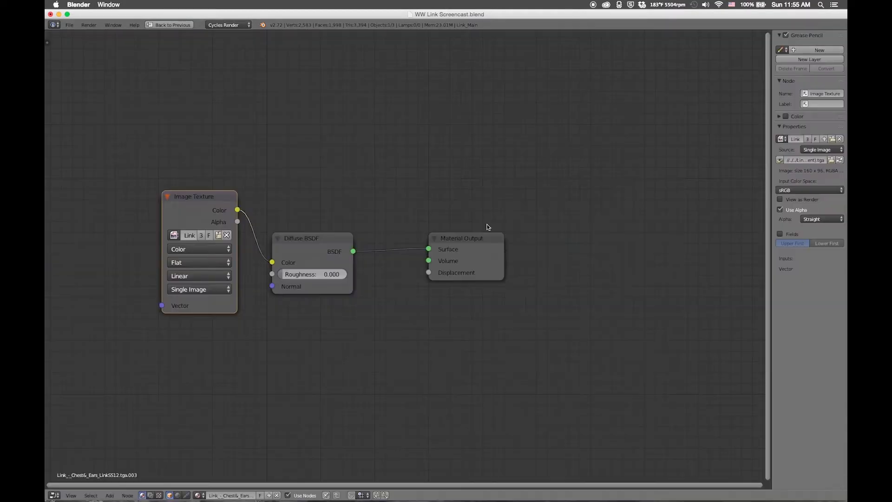
pyautogui.hotkey('ctrl', 'Up')
pyautogui.moveTo(144, 163); pyautogui.dragTo(105, 161, button='middle')
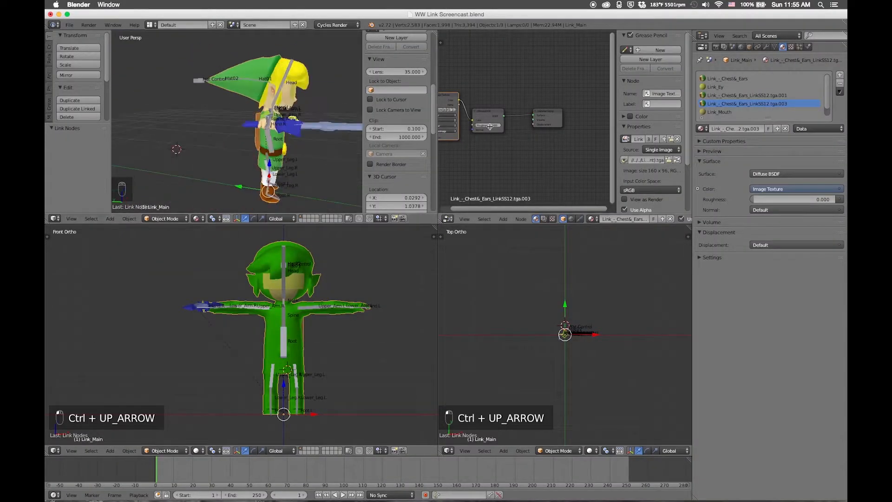
pyautogui.moveTo(275, 112); pyautogui.dragTo(254, 123, button='middle')
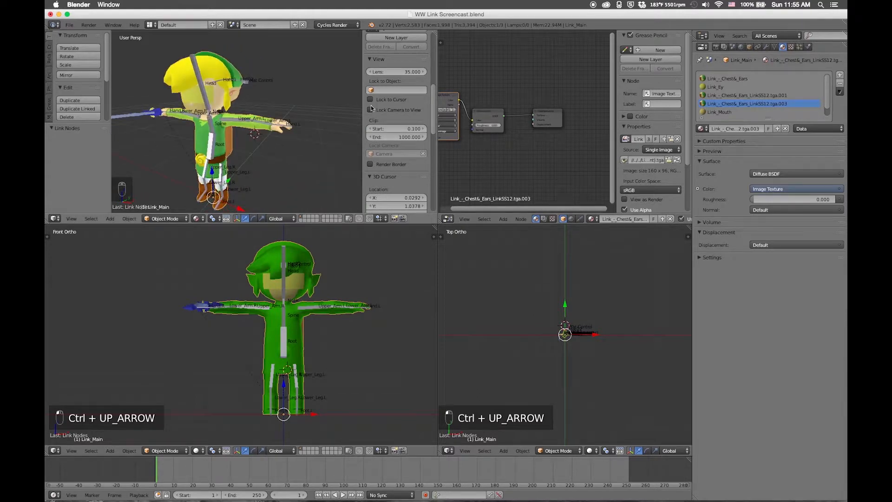
pyautogui.moveTo(550, 118); pyautogui.dragTo(525, 119)
# Enable nodes for the Link_Mouth material and link a new Image Texture node's Color output to the Diffuse BSDF's Color
pyautogui.click(725, 112)
pyautogui.click(753, 174)
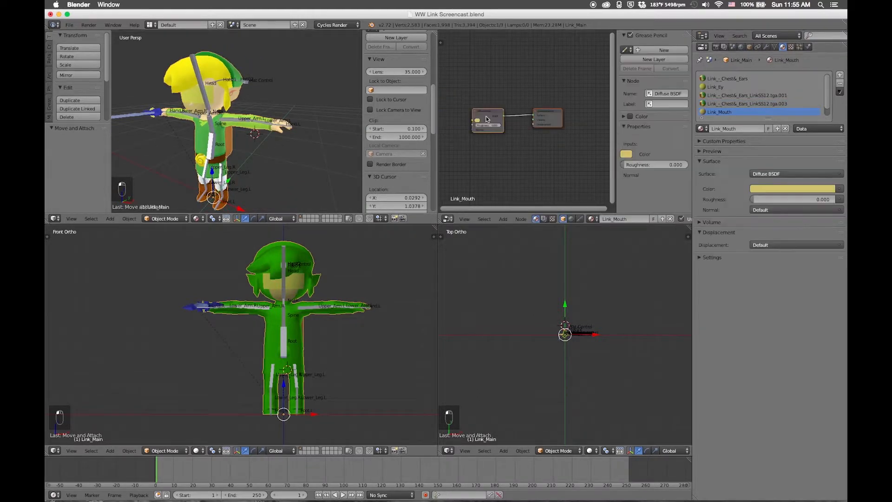
pyautogui.hotkey('ctrl', 'Up')
pyautogui.hotkey('shift', 'a')
pyautogui.moveTo(479, 133)
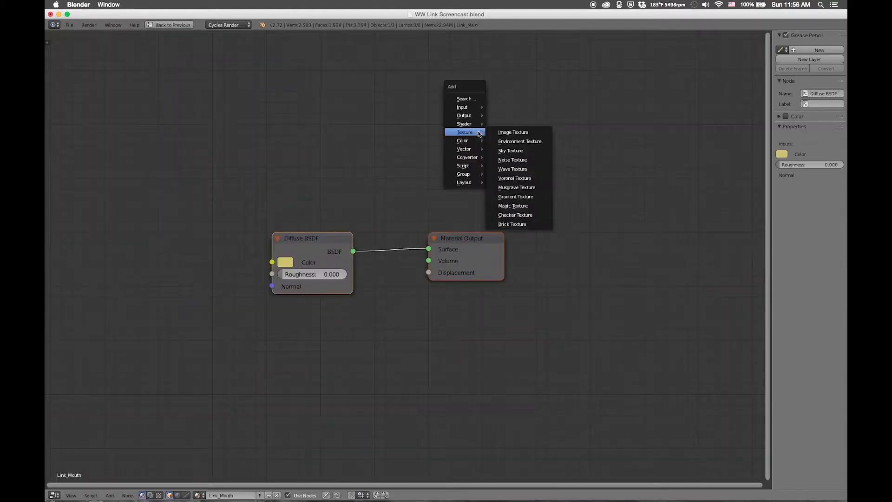
pyautogui.click(515, 133)
pyautogui.click(199, 193)
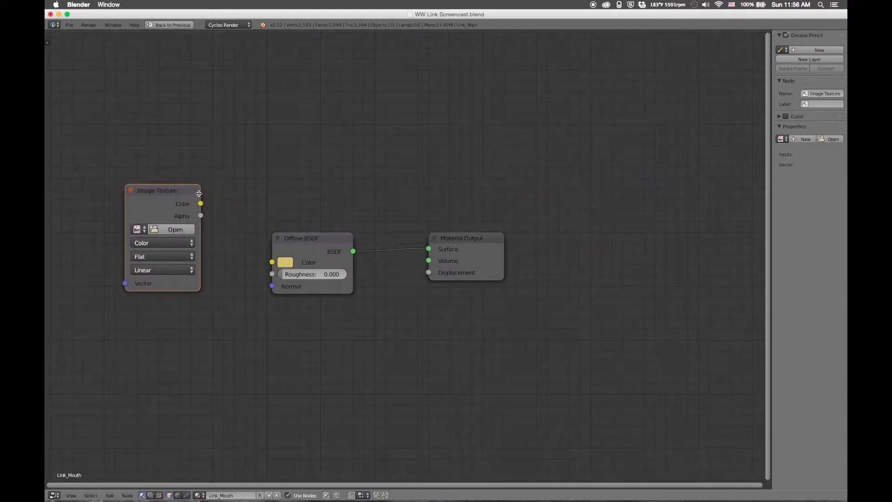
pyautogui.moveTo(201, 205); pyautogui.dragTo(273, 263)
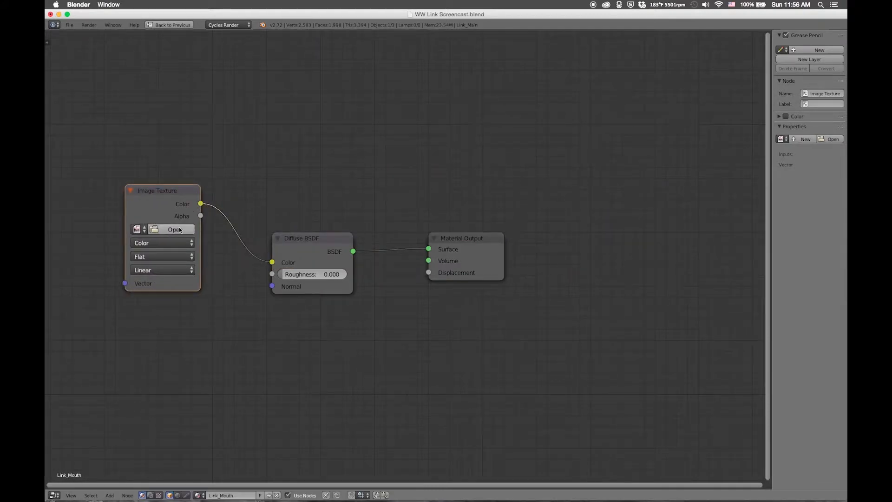
# Load LinkSS28.tga from the Mouth(s) folder into the Link_Mouth material's Image Texture node, and check the mouth on the enlarged model view
pyautogui.click(176, 230)
pyautogui.click(74, 258)
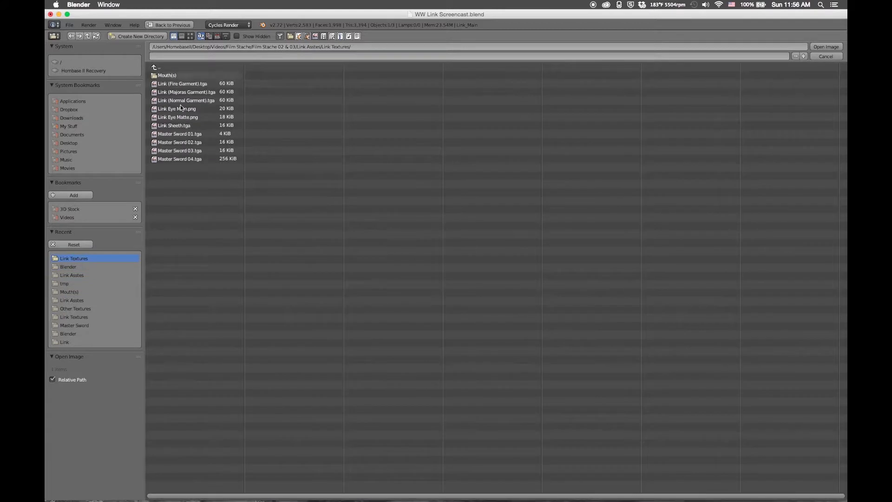
pyautogui.click(168, 76)
pyautogui.click(190, 36)
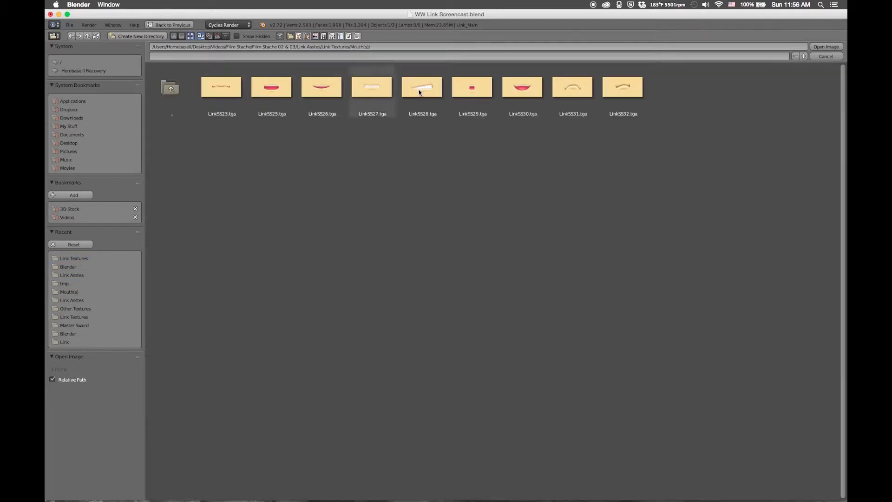
pyautogui.click(221, 88)
pyautogui.click(422, 88)
pyautogui.click(832, 46)
pyautogui.hotkey('ctrl', 'Up')
pyautogui.hotkey('ctrl', 'Up')
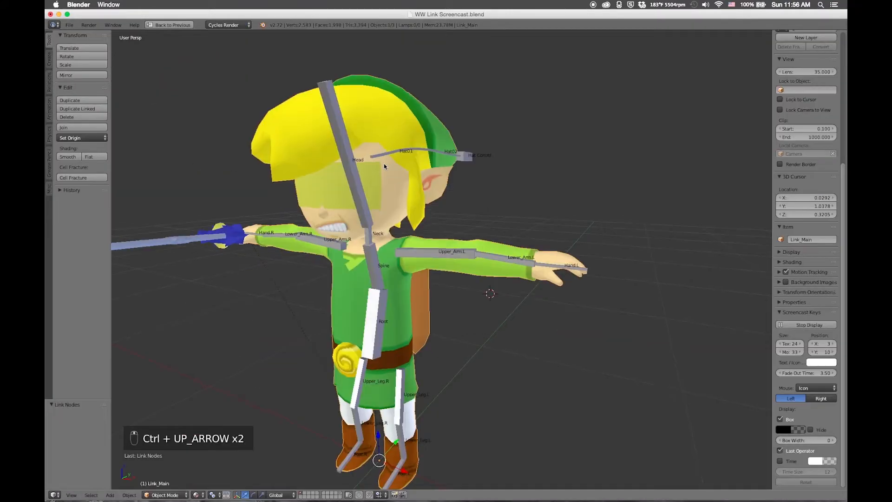
pyautogui.scroll(-3, 385, 158)
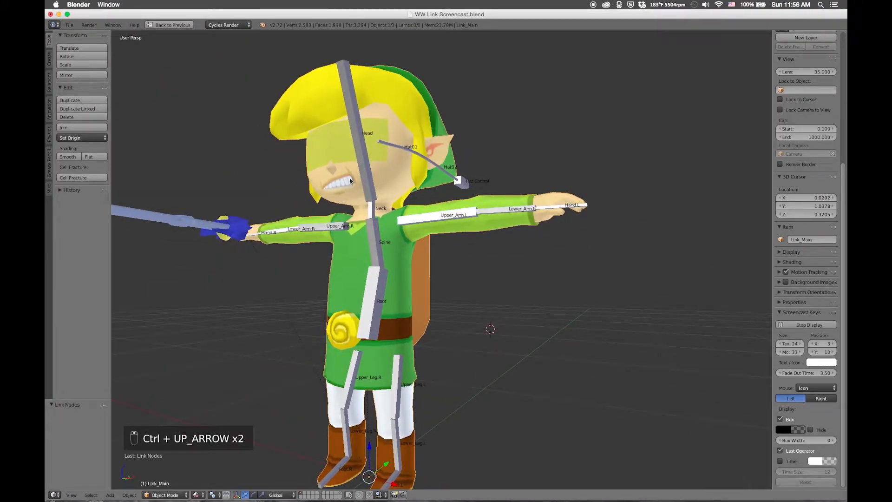
pyautogui.moveTo(359, 180); pyautogui.dragTo(433, 186, button='middle')
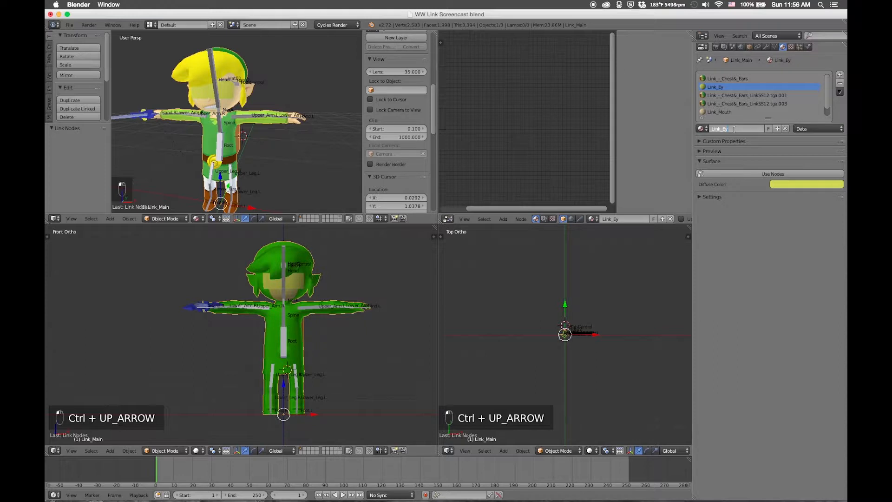
# Rename the Link_Ey material to Link_Eye and enable its nodes
pyautogui.press('Return')
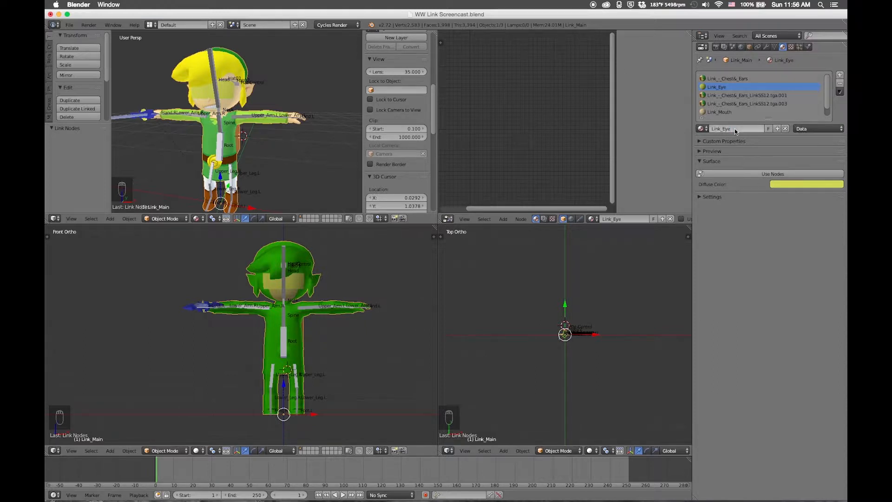
pyautogui.click(754, 174)
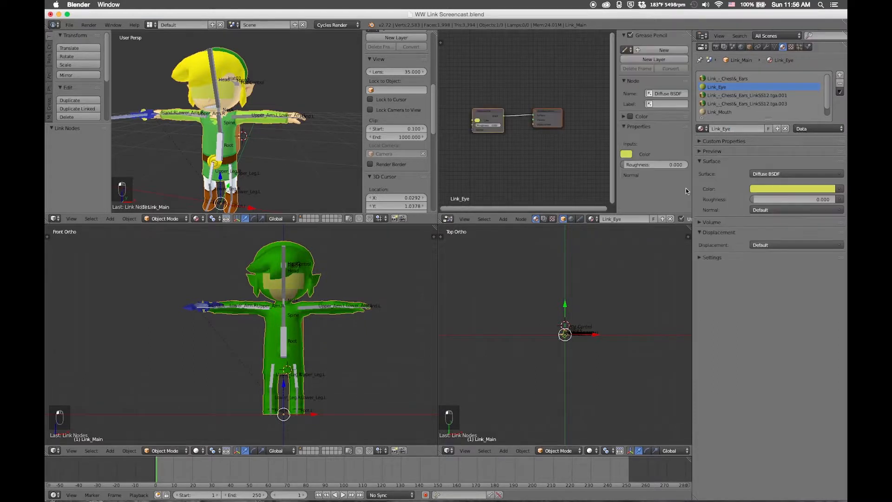
# Add an Image Texture node to the Link_Eye material and link its Color output to the Diffuse BSDF's Color
pyautogui.hotkey('ctrl', 'Up')
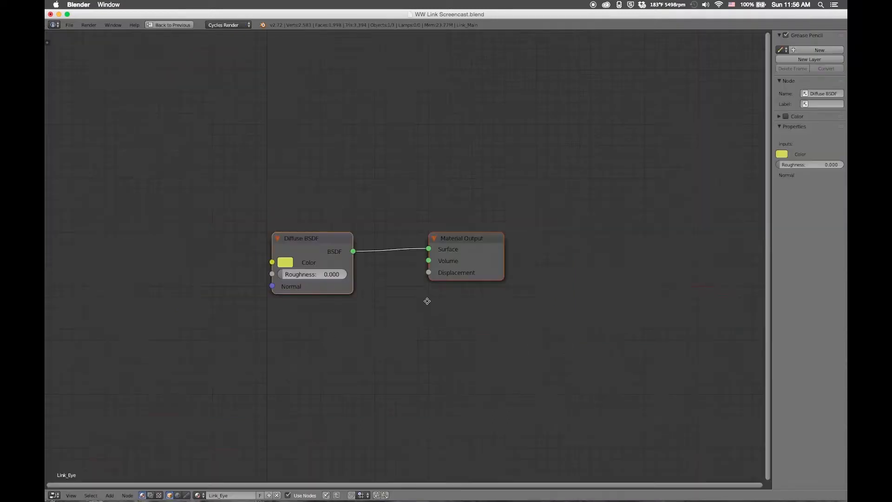
pyautogui.moveTo(270, 258); pyautogui.dragTo(379, 234, button='middle')
pyautogui.hotkey('shift', 'a')
pyautogui.moveTo(341, 221)
pyautogui.click(369, 224)
pyautogui.click(351, 206)
pyautogui.moveTo(341, 213); pyautogui.dragTo(382, 240)
# Load Link Eye Main.png from the Link Textures folder into the Link_Eye Image Texture node, and check the eyes on the enlarged model
pyautogui.click(315, 239)
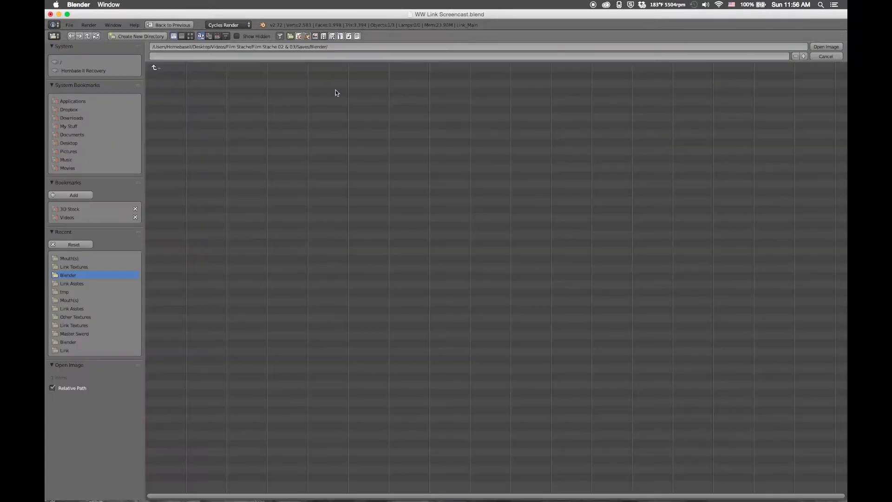
pyautogui.click(75, 259)
pyautogui.click(162, 68)
pyautogui.click(190, 36)
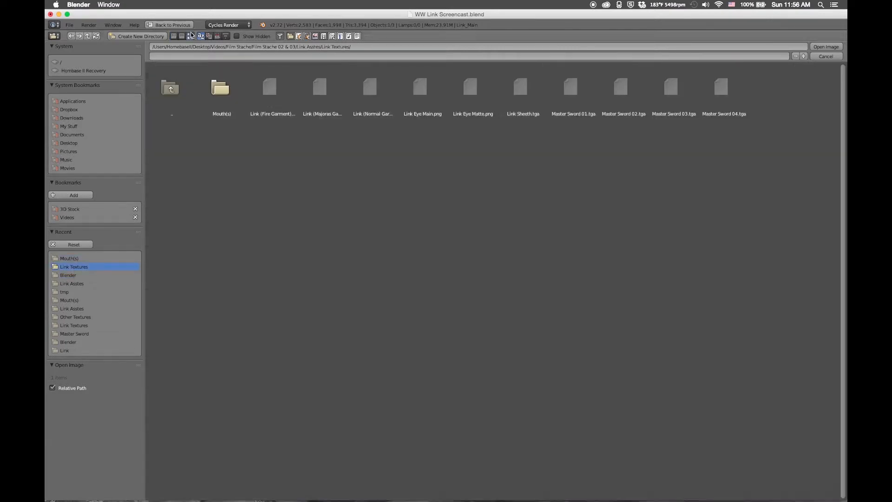
pyautogui.click(423, 97)
pyautogui.click(827, 47)
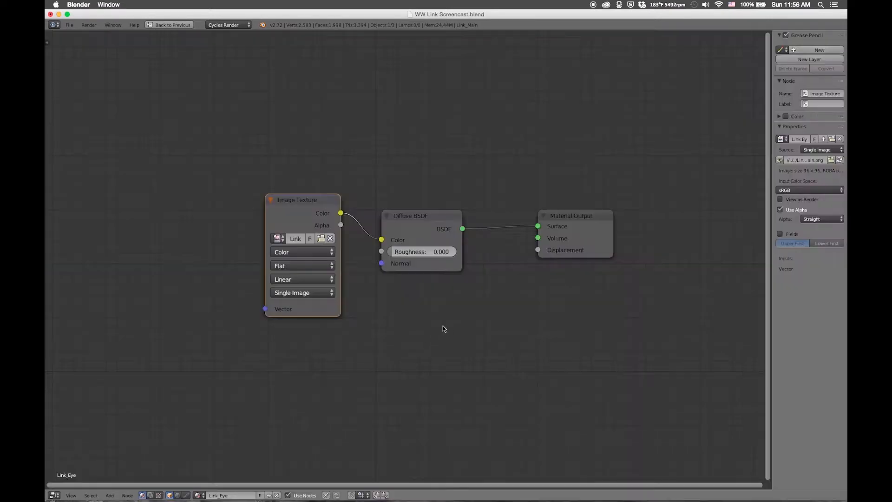
pyautogui.hotkey('ctrl', 'Up')
pyautogui.hotkey('ctrl', 'Up')
pyautogui.moveTo(394, 196); pyautogui.dragTo(434, 278, button='middle')
pyautogui.scroll(-4, 414, 278)
# Show the additional layer holding the lamp and camera, and set the Sun lamp's emission strength to 3
pyautogui.keyDown('shift'); pyautogui.click(340, 493); pyautogui.keyUp('shift')
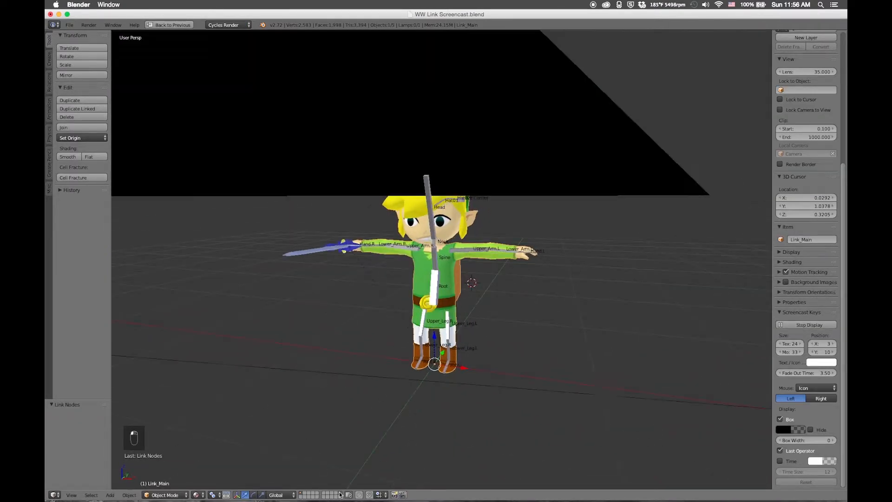
pyautogui.scroll(-4, 534, 298)
pyautogui.hotkey('ctrl', 'Up')
pyautogui.press('super')
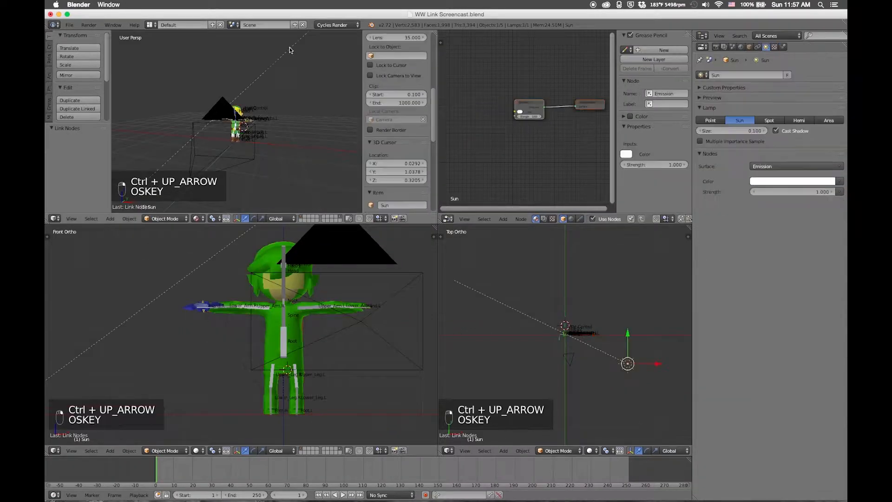
pyautogui.write('3')
pyautogui.press('Return')
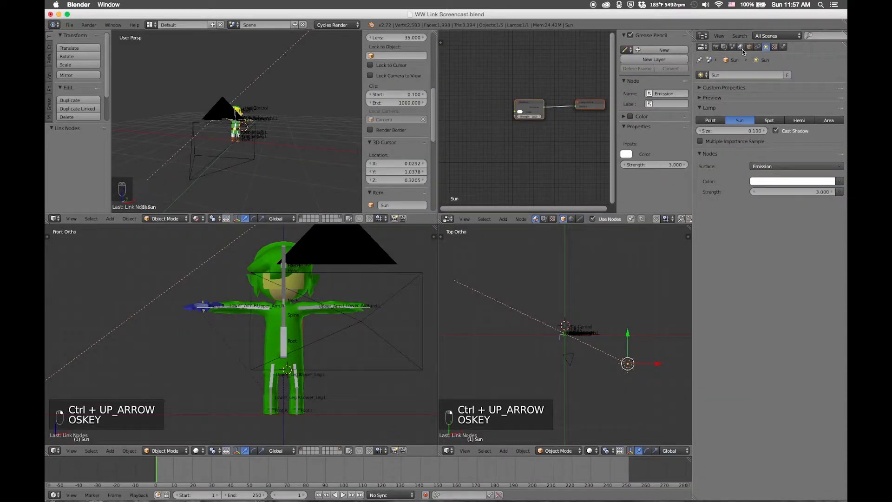
# Bring up the World settings and preview the model in the perspective view with Rendered shading
pyautogui.click(741, 47)
pyautogui.click(195, 218)
pyautogui.click(212, 164)
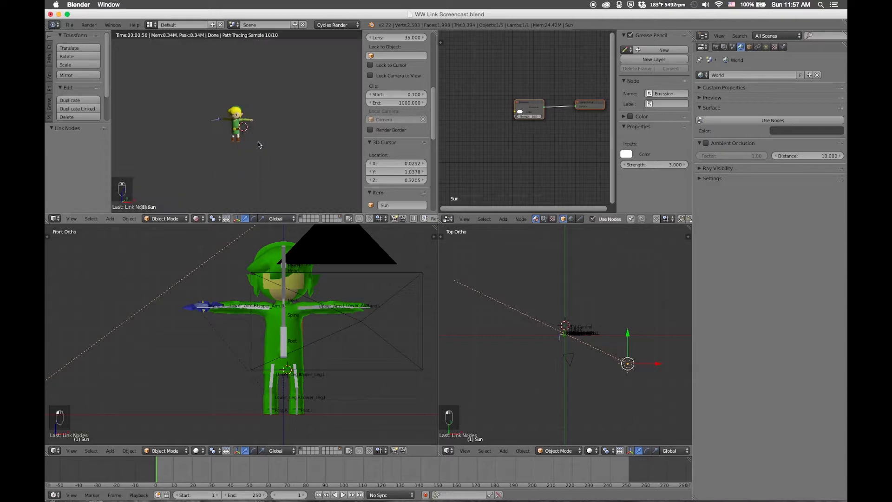
pyautogui.scroll(8, 266, 124)
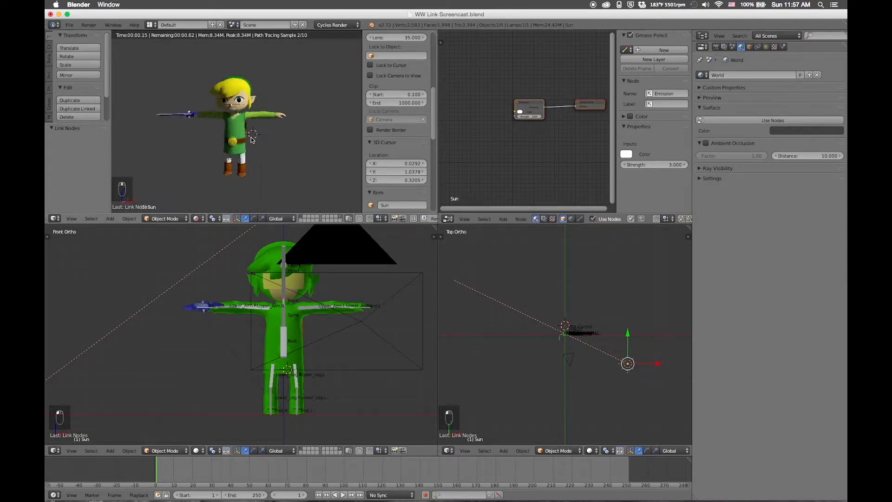
pyautogui.scroll(-8, 256, 102)
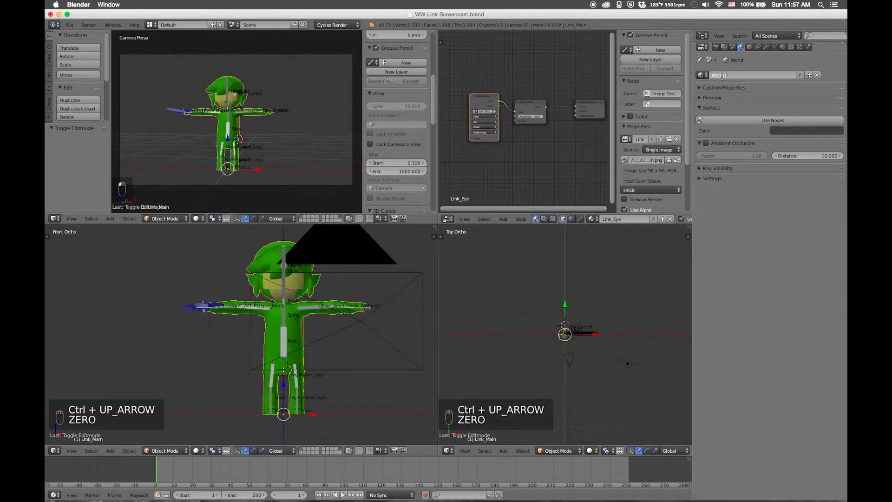
# Rename the world to World (Cycles), give it a fake user and enable its nodes
pyautogui.write('(C')
pyautogui.write('ycles')
pyautogui.press('Return')
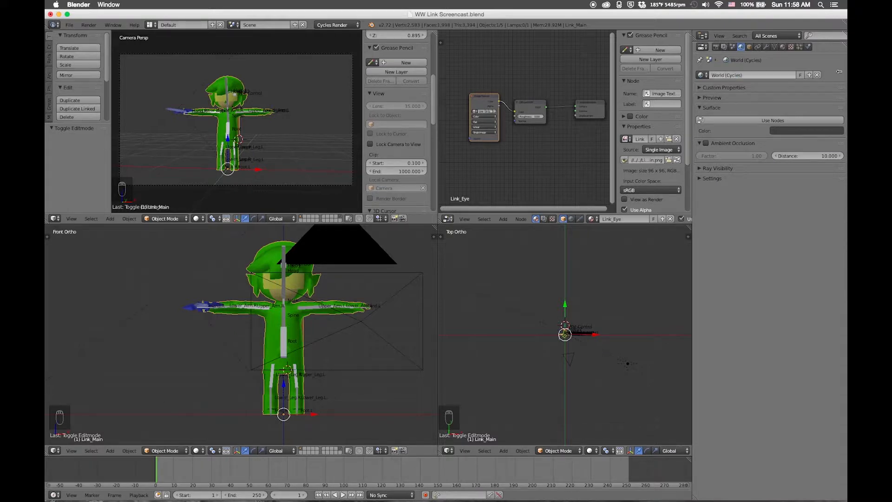
pyautogui.click(799, 75)
pyautogui.click(744, 120)
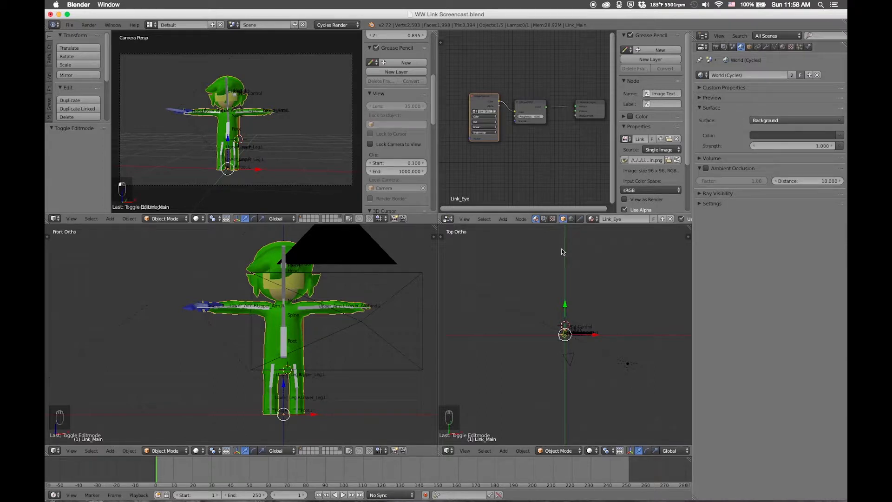
# Add an Environment Texture node to the World (Cycles) node tree and link its Color output to the Background node's Color
pyautogui.click(572, 219)
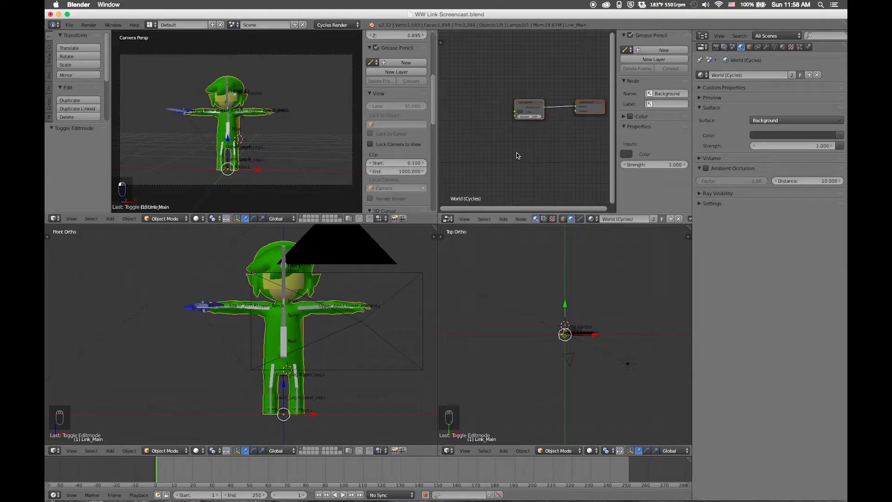
pyautogui.hotkey('shift', 'space')
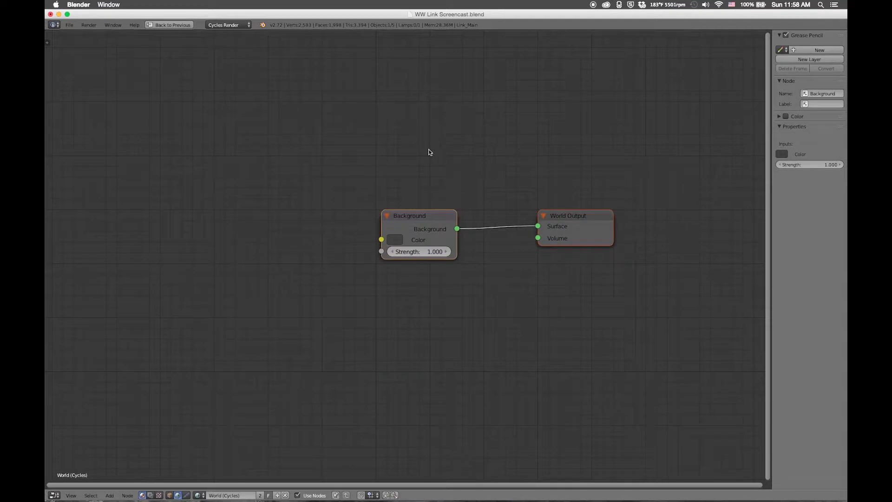
pyautogui.hotkey('shift', 'a')
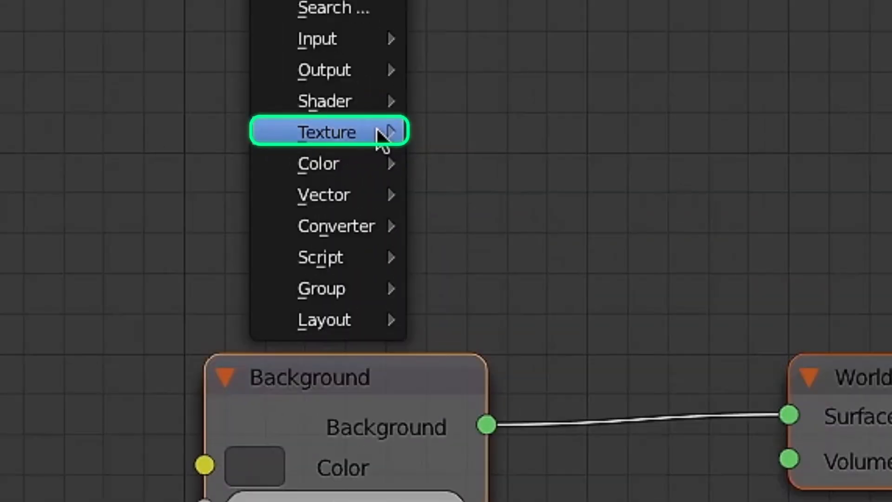
pyautogui.moveTo(428, 151)
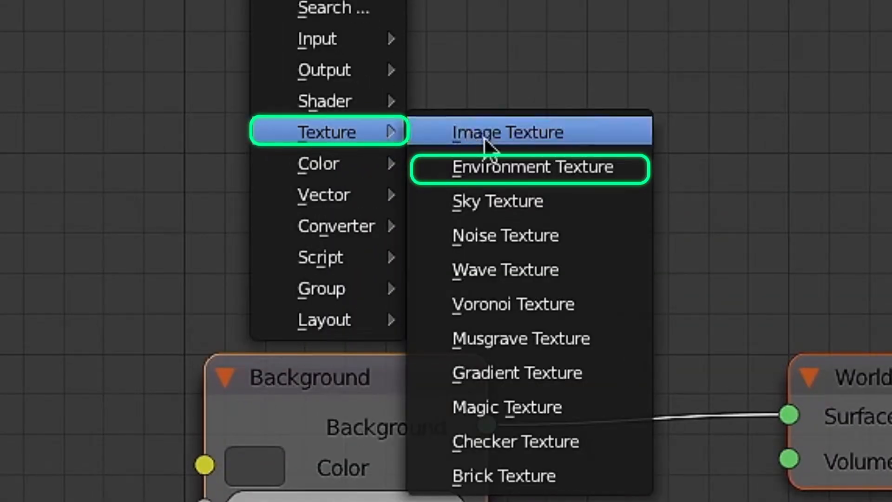
pyautogui.click(490, 169)
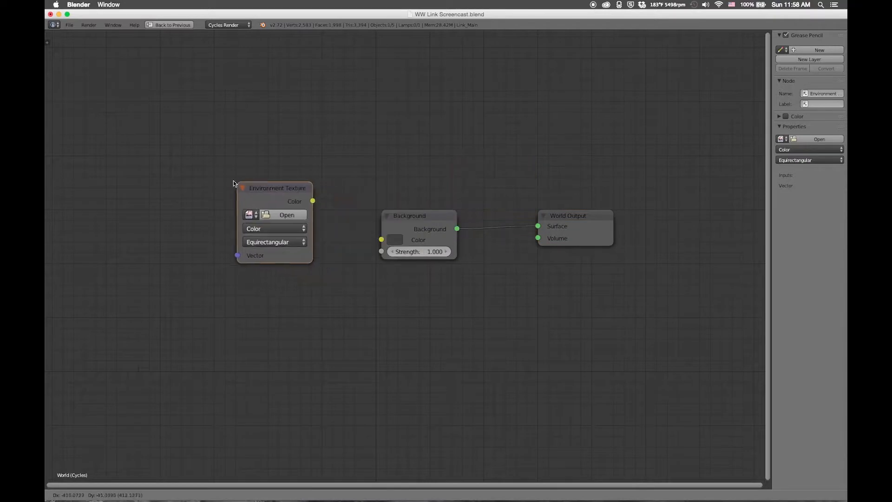
pyautogui.click(231, 181)
pyautogui.moveTo(310, 199); pyautogui.dragTo(363, 245)
# Load the HDRI image into the world's Environment Texture node and restore the full layout
pyautogui.click(282, 213)
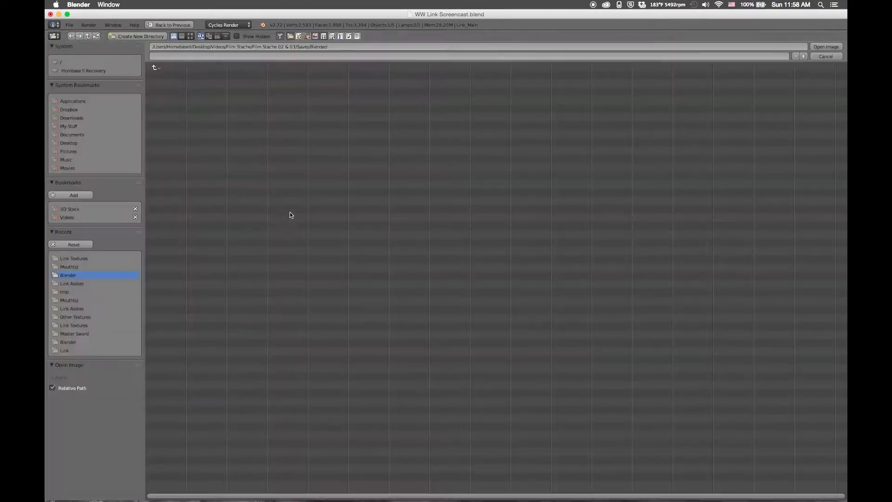
pyautogui.click(71, 259)
pyautogui.click(169, 64)
pyautogui.click(173, 85)
pyautogui.click(176, 75)
pyautogui.click(827, 47)
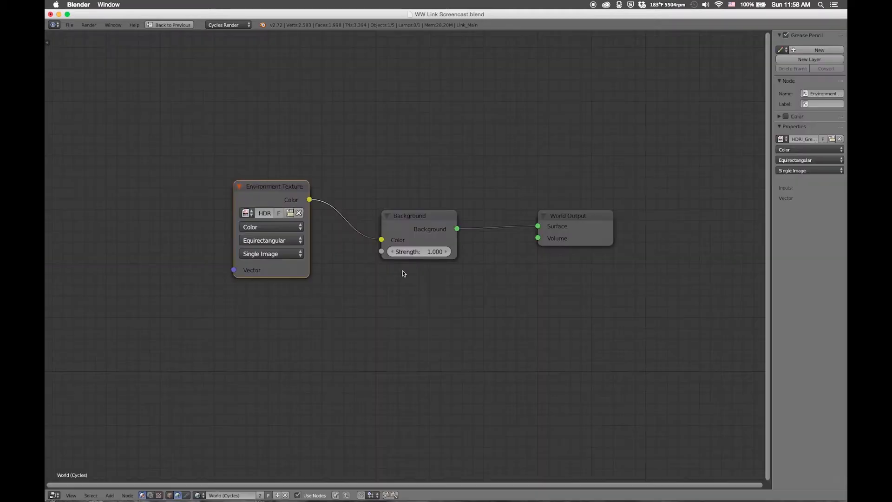
pyautogui.hotkey('ctrl', 'Up')
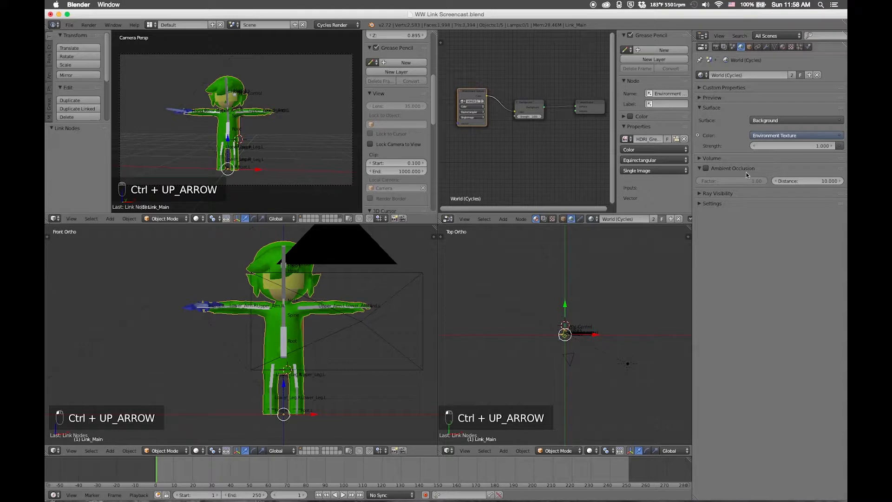
# Enable the world's Ambient Occlusion with a factor of 0.30, and bring up the render settings
pyautogui.click(707, 169)
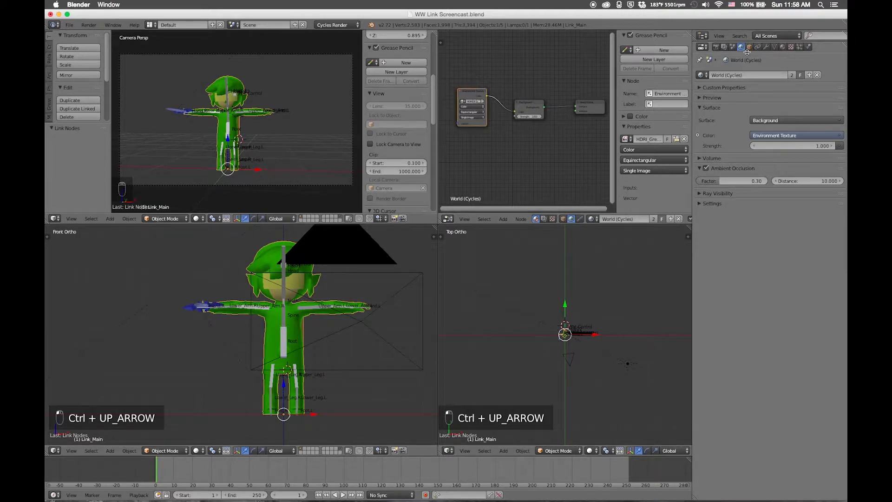
pyautogui.click(716, 47)
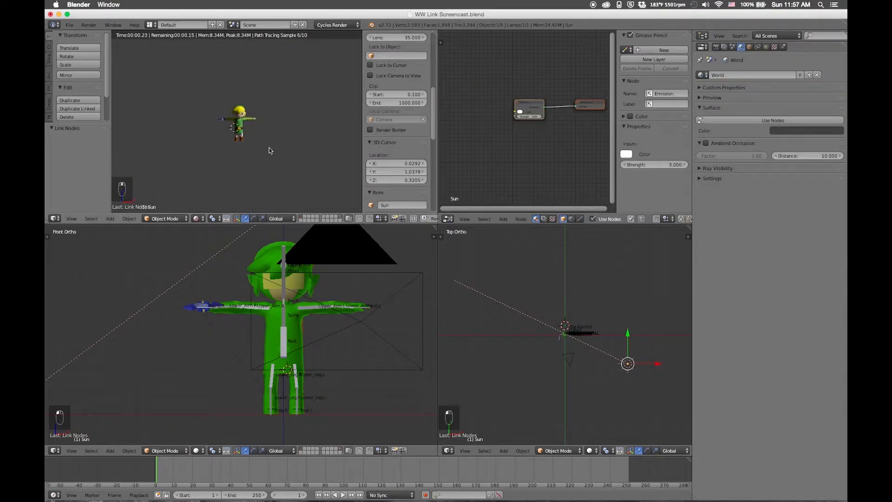
# Examine the rendered model up close around the eyes and face
pyautogui.scroll(3, 268, 137)
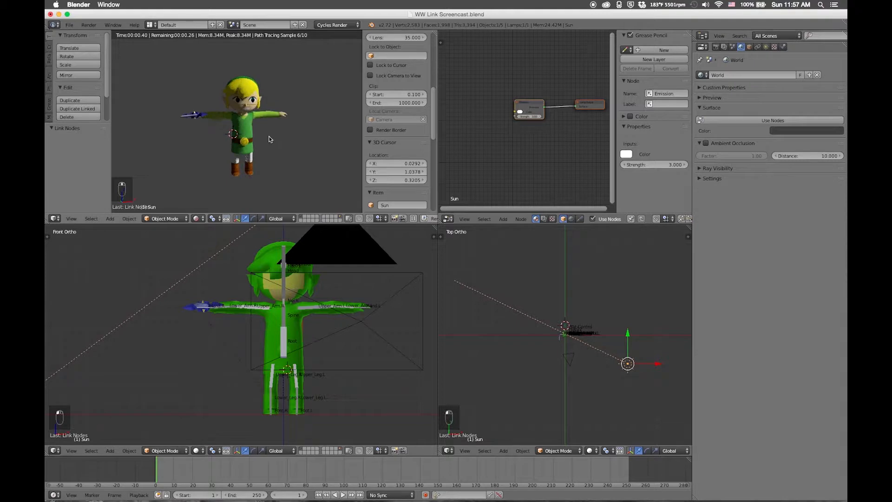
pyautogui.scroll(5, 250, 109)
pyautogui.scroll(-5, 250, 109)
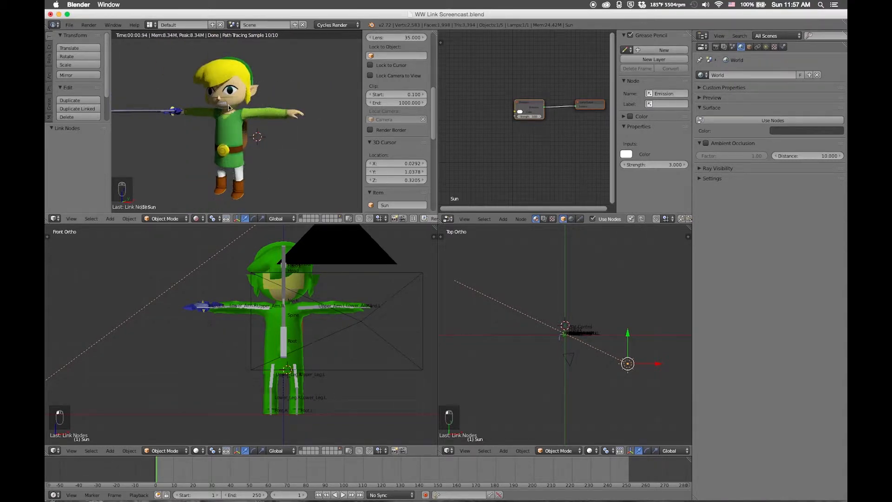
pyautogui.scroll(3, 232, 113)
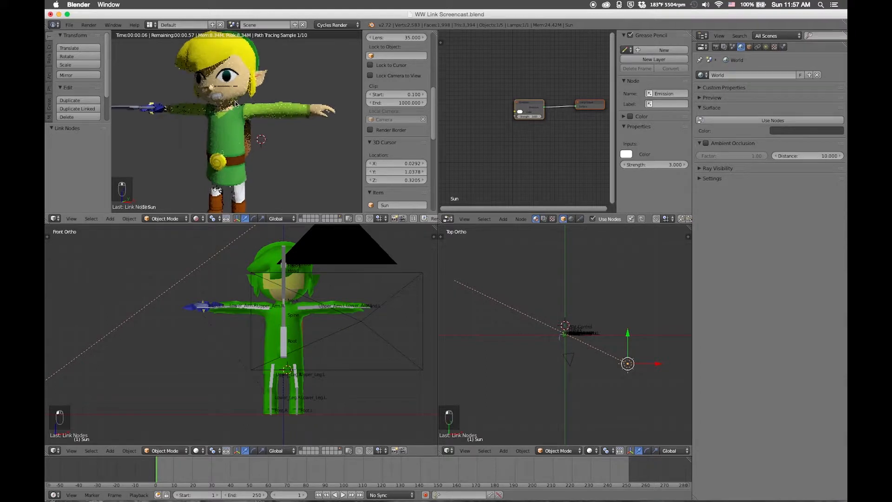
pyautogui.scroll(2, 235, 91)
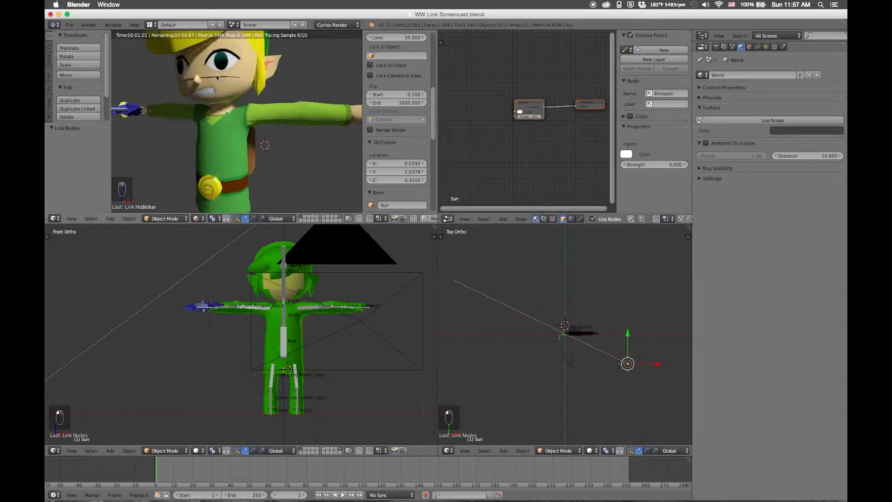
# Switch the perspective view from Rendered to Solid shading and maximize it
pyautogui.press('z')
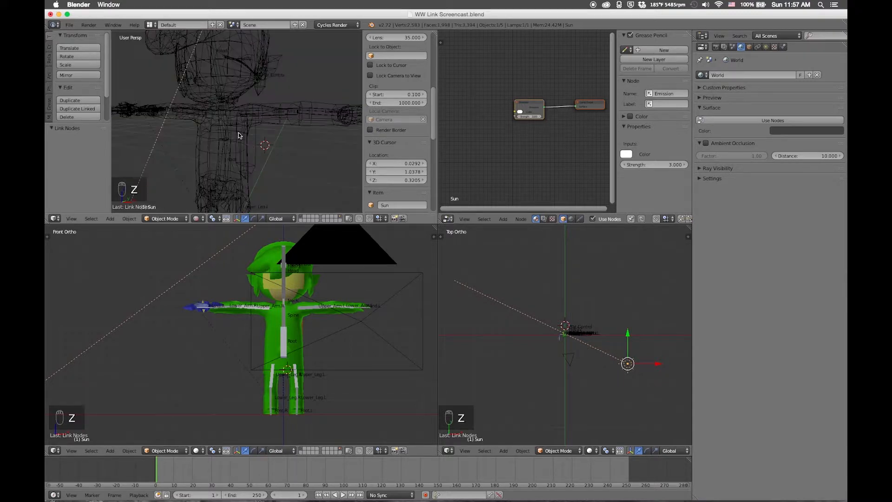
pyautogui.press('z')
pyautogui.hotkey('ctrl', 'Up')
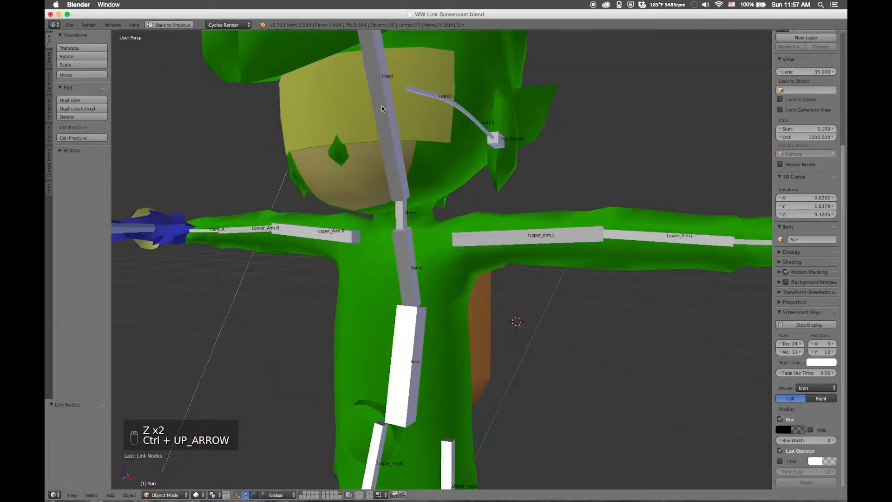
# Select the Link_Main mesh, enter Edit Mode and clear the face selection
pyautogui.press('super')
pyautogui.rightClick(350, 113)
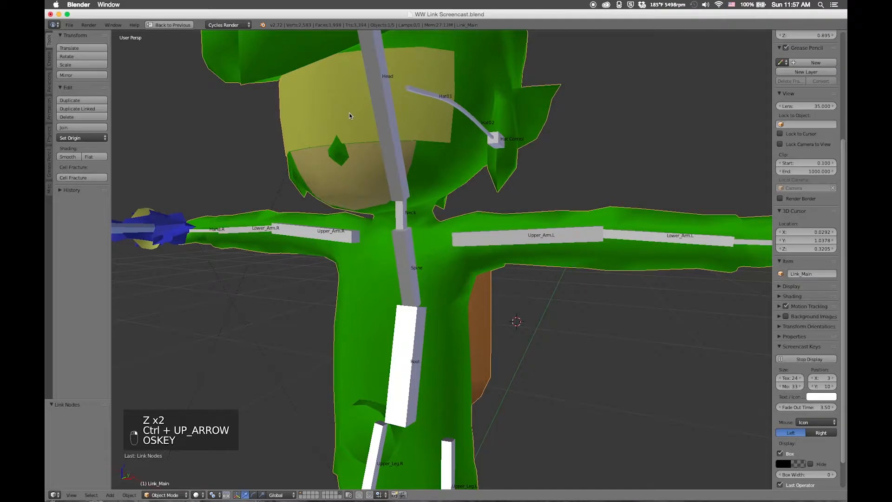
pyautogui.press('Tab')
pyautogui.press('k')
pyautogui.press('k')
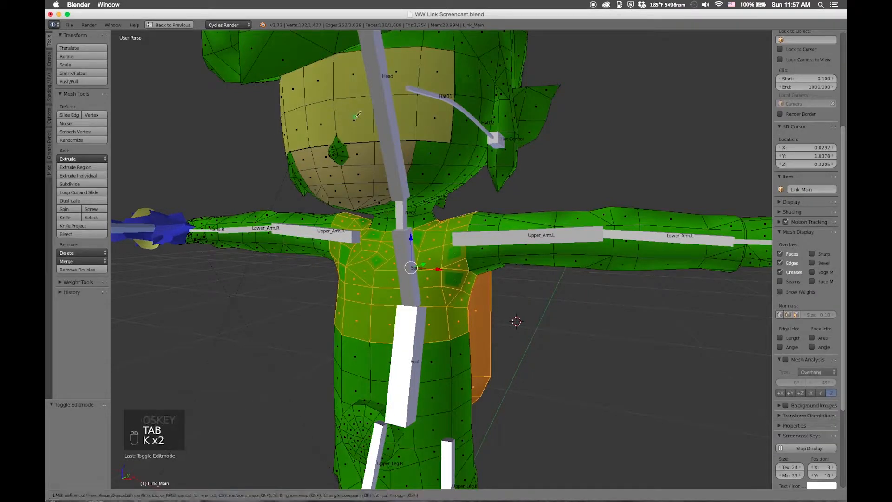
pyautogui.rightClick(356, 115)
pyautogui.press('l')
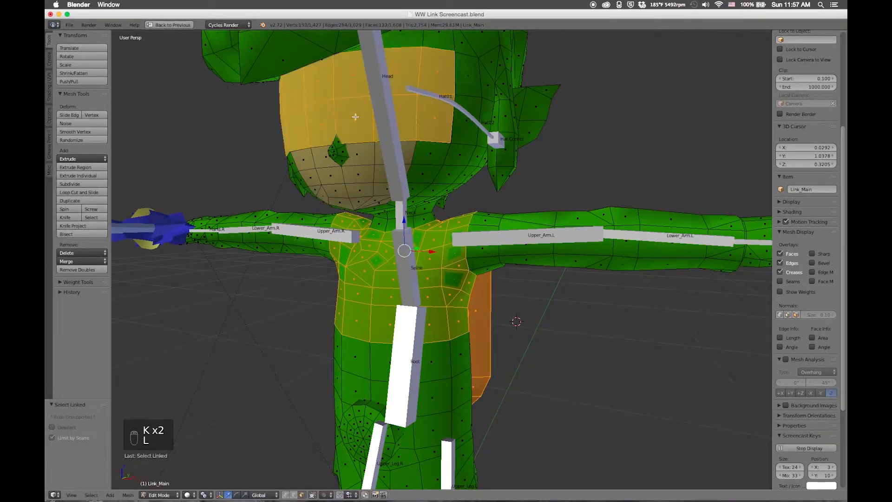
pyautogui.press('a')
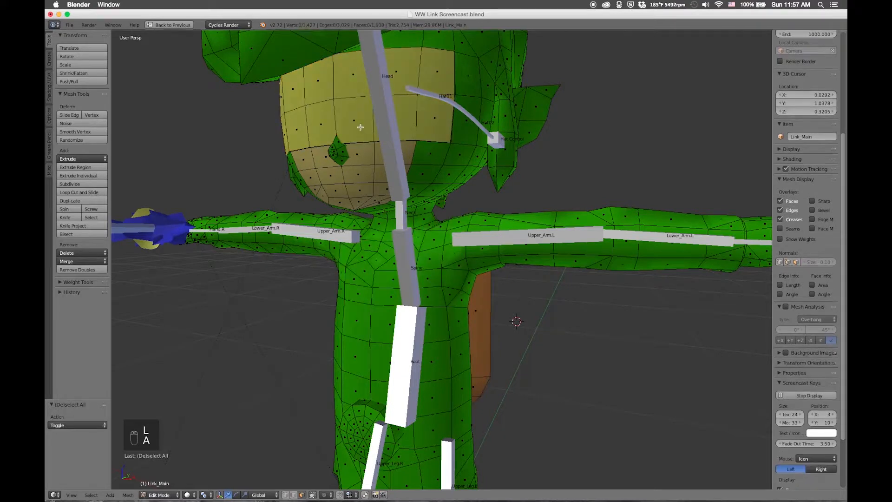
# Select the linked eye panel faces, move them 0.250 along X, and preview the result in Rendered shading
pyautogui.press('l')
pyautogui.moveTo(373, 101); pyautogui.dragTo(543, 88)
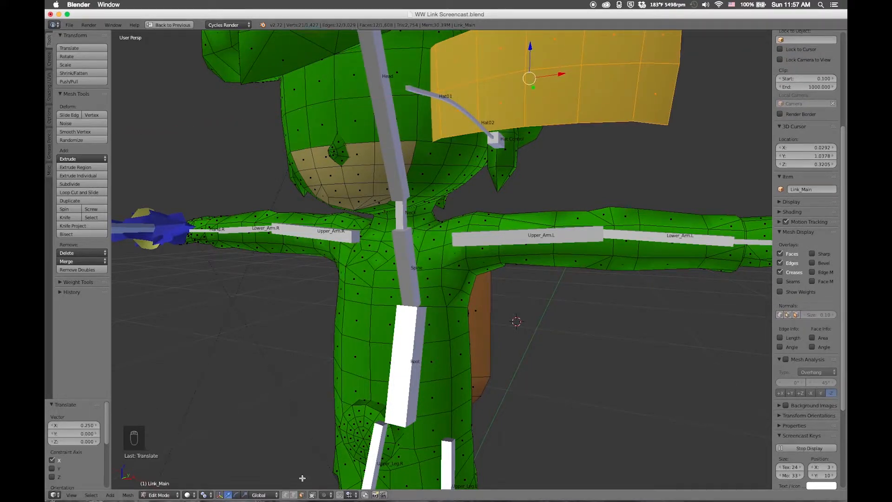
pyautogui.click(190, 496)
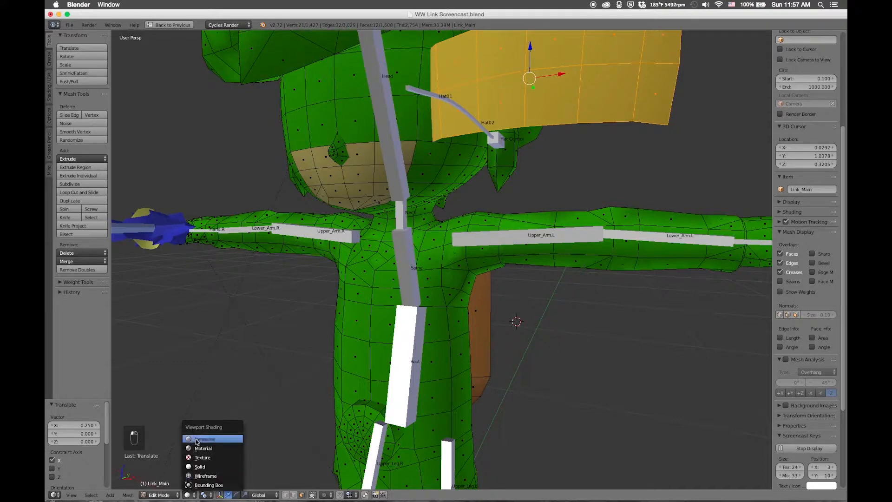
pyautogui.click(195, 436)
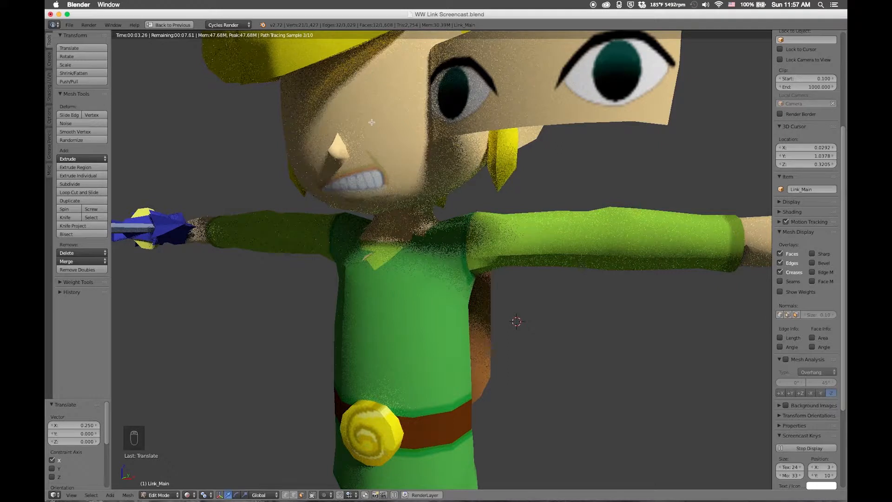
# Undo the eye panel's move and return Link_Main to Object Mode, leaving Rendered shading
pyautogui.press('z')
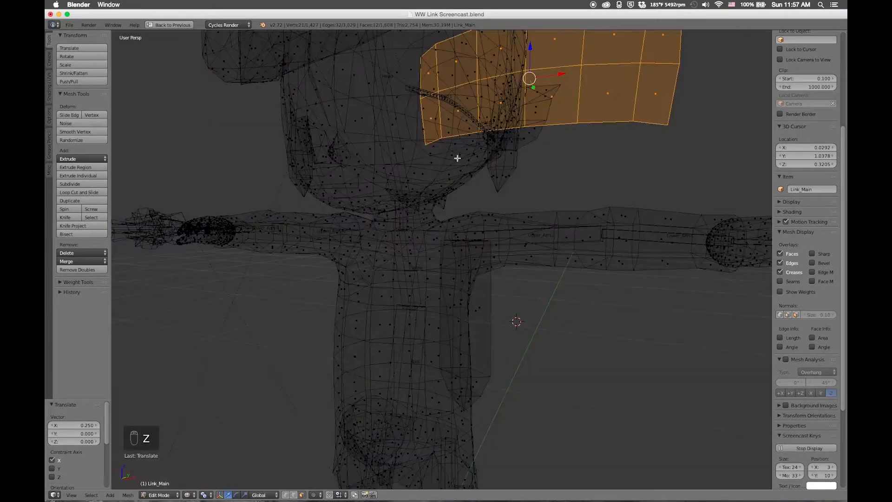
pyautogui.press('super+z')
pyautogui.press('Tab')
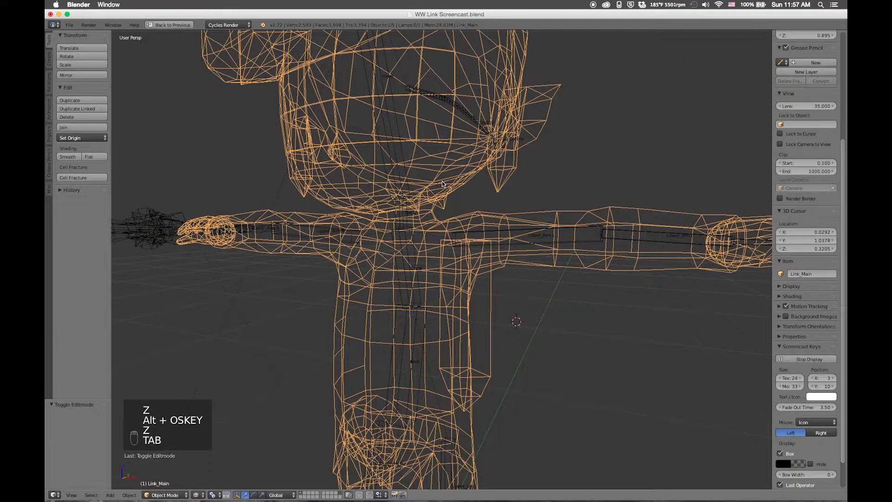
pyautogui.press('z')
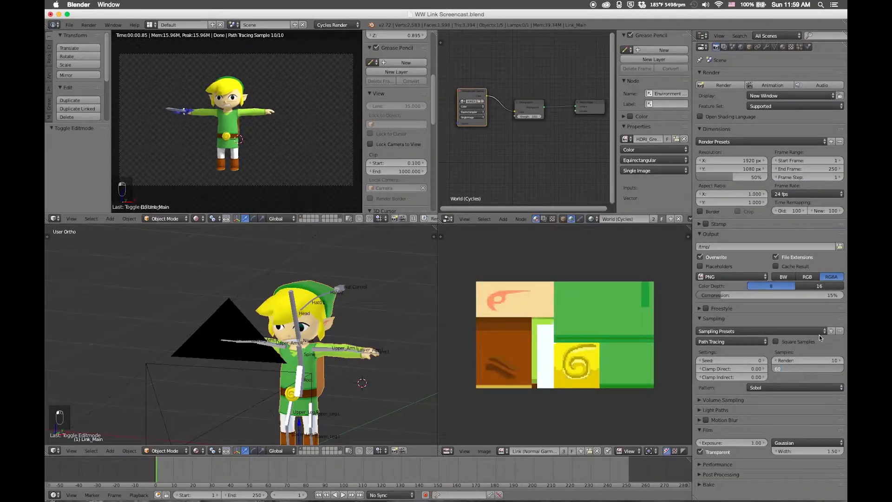
# Set the preview samples to 60 and maximize the node editor
pyautogui.press('Return')
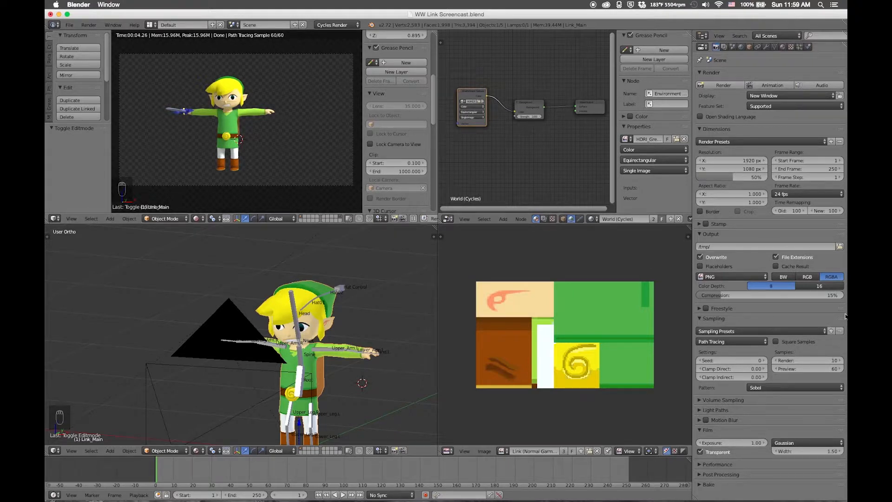
pyautogui.hotkey('shift', 'space')
# Spread out the world's nodes, placing Environment Texture and World Output farther from the Background node
pyautogui.moveTo(419, 224); pyautogui.dragTo(426, 211)
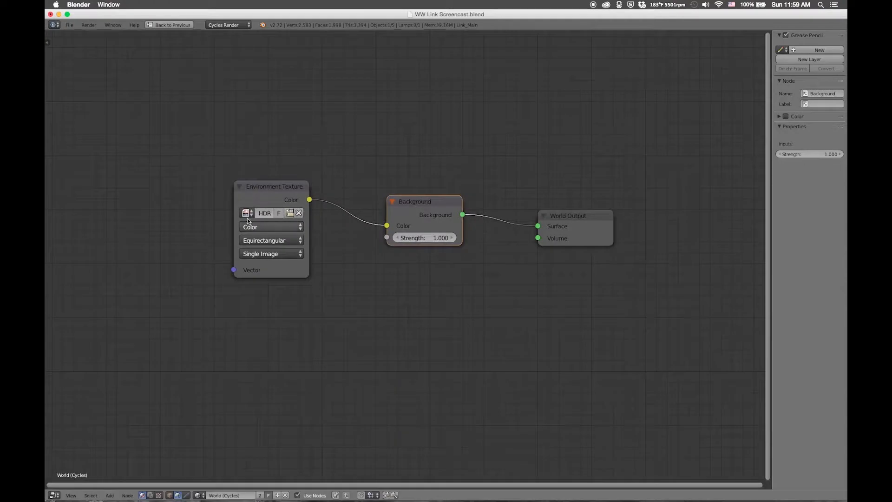
pyautogui.moveTo(274, 200); pyautogui.dragTo(232, 239)
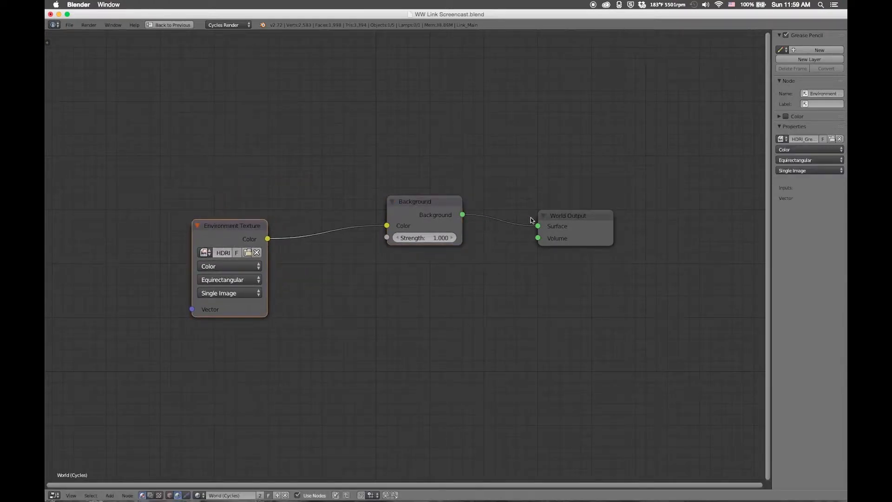
pyautogui.moveTo(566, 223); pyautogui.dragTo(656, 219)
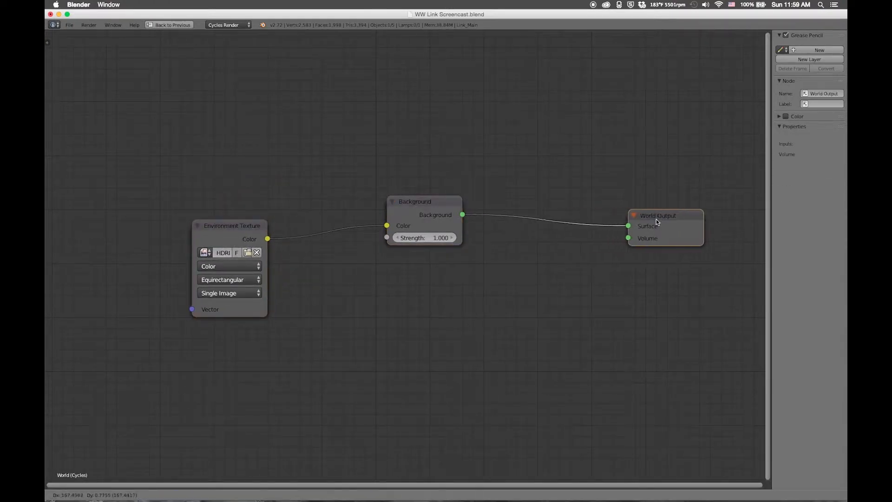
pyautogui.click(431, 208)
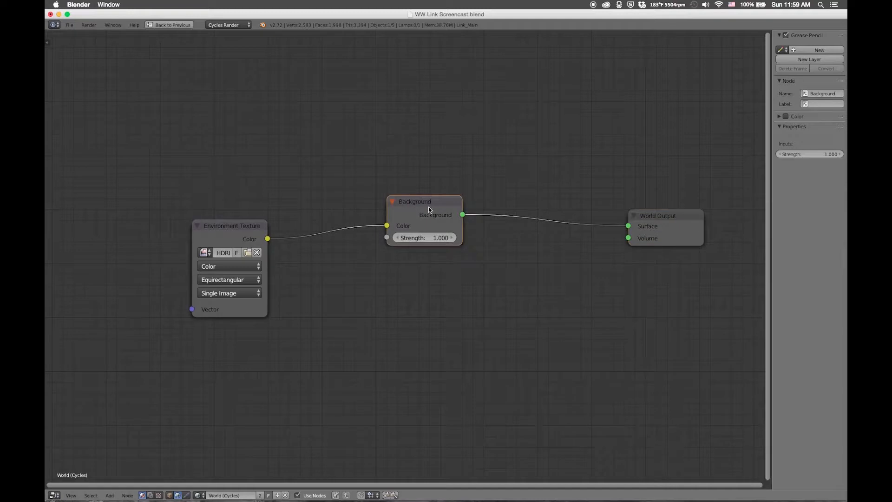
# Show the Link_Eye material's nodes and move Image Texture and Material Output away from the Diffuse BSDF
pyautogui.click(169, 496)
pyautogui.moveTo(315, 208); pyautogui.dragTo(212, 207)
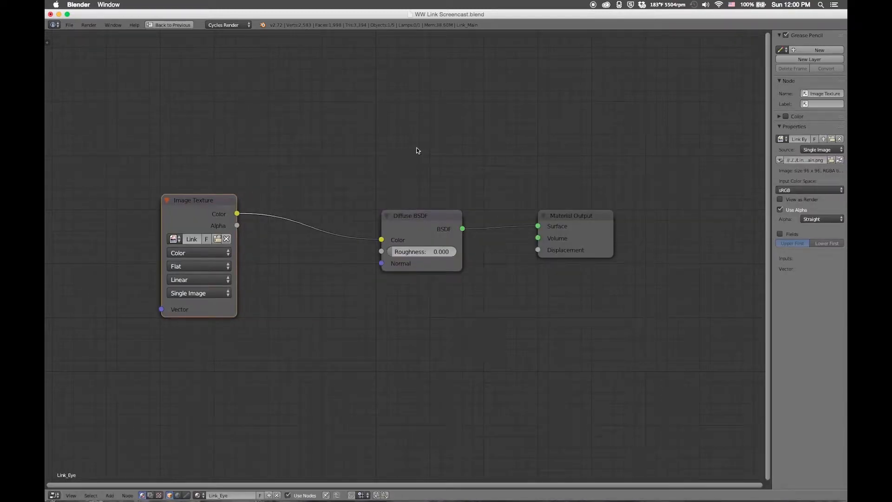
pyautogui.moveTo(582, 231); pyautogui.dragTo(728, 229)
# Insert a Mix Shader between the Diffuse BSDF and Material Output, and raise the Diffuse BSDF node
pyautogui.hotkey('shift', 'a')
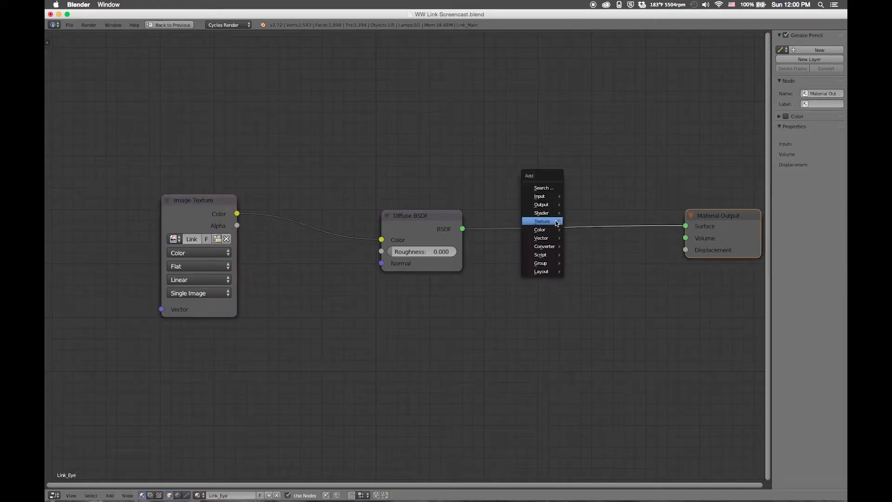
pyautogui.moveTo(547, 213)
pyautogui.click(581, 212)
pyautogui.click(549, 206)
pyautogui.moveTo(455, 228); pyautogui.dragTo(448, 191)
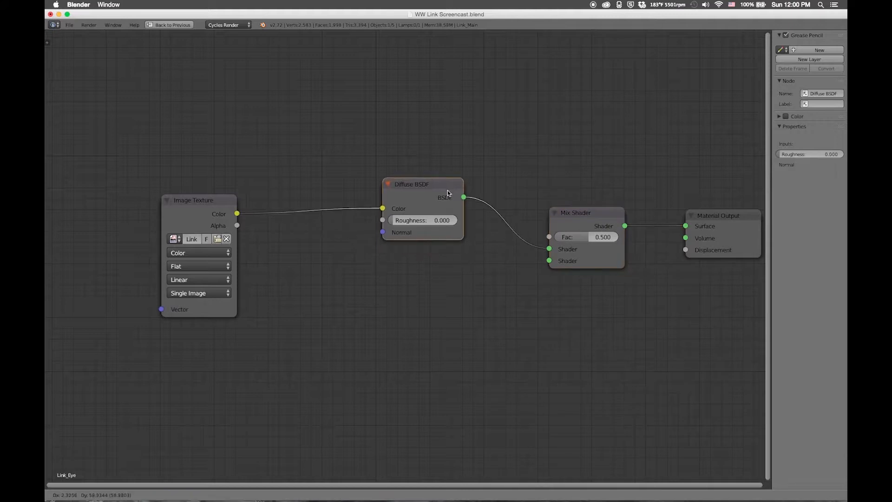
pyautogui.hotkey('shift', 'a')
pyautogui.moveTo(467, 279)
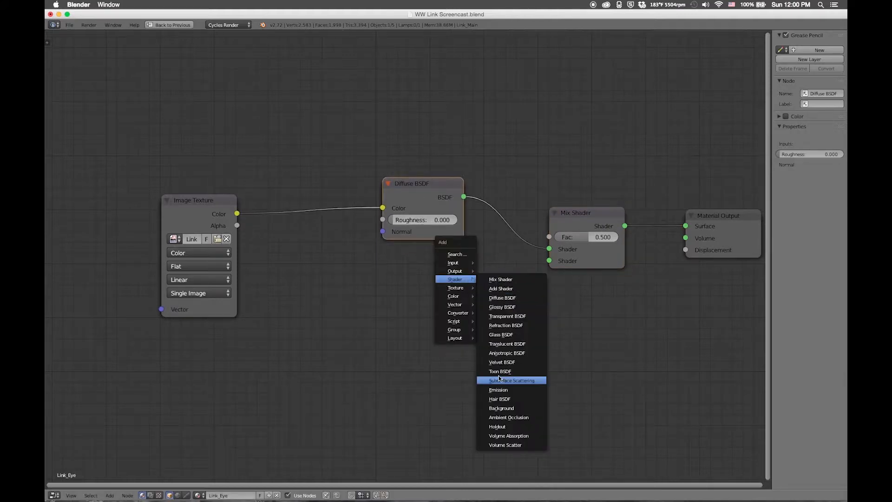
pyautogui.click(501, 344)
pyautogui.press('x')
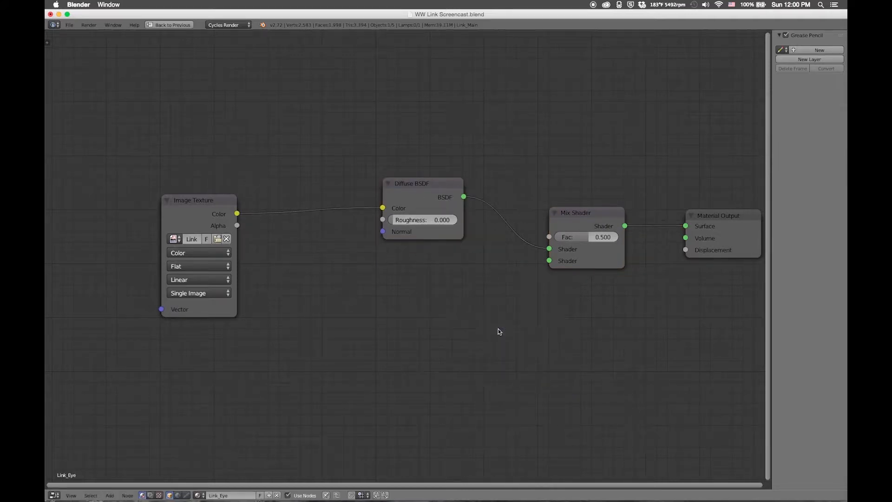
# Add a Transparent BSDF below the Diffuse BSDF, link it to the Mix Shader's second Shader input, and move the Mix Shader closer
pyautogui.hotkey('shift', 'a')
pyautogui.moveTo(498, 329)
pyautogui.click(536, 201)
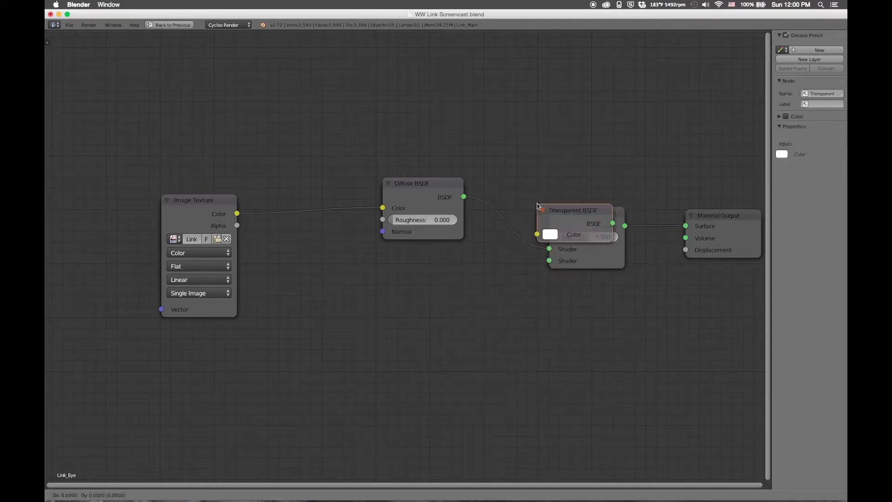
pyautogui.click(430, 256)
pyautogui.moveTo(460, 263); pyautogui.dragTo(549, 261)
pyautogui.click(582, 217)
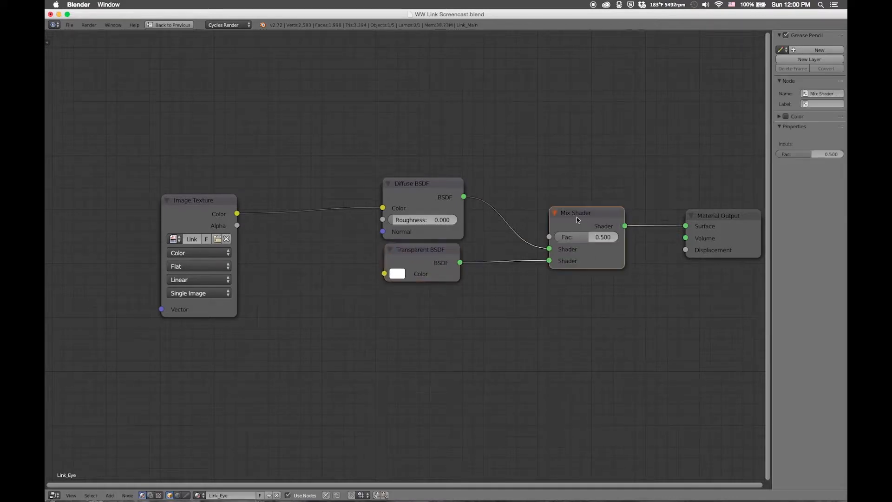
pyautogui.moveTo(582, 217); pyautogui.dragTo(556, 196)
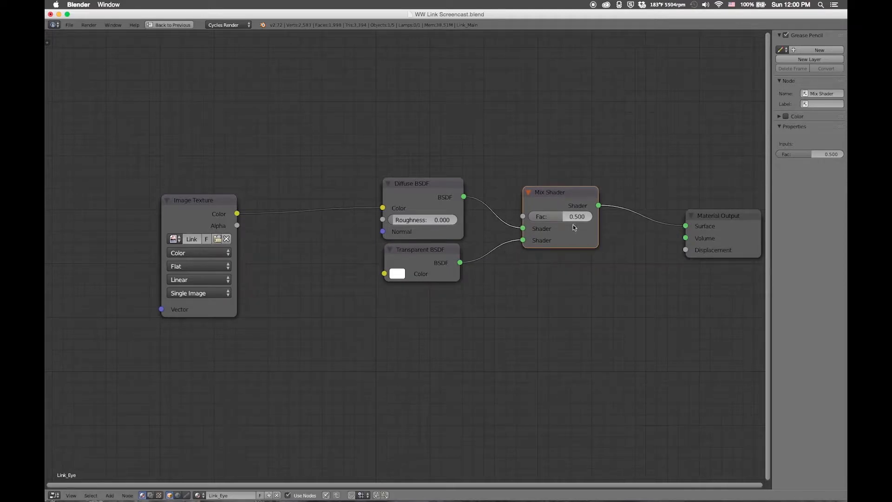
# Restore the full layout, try a factor of 0.782 on the Link_Eye Mix Shader, and undo that change
pyautogui.hotkey('ctrl', 'Up')
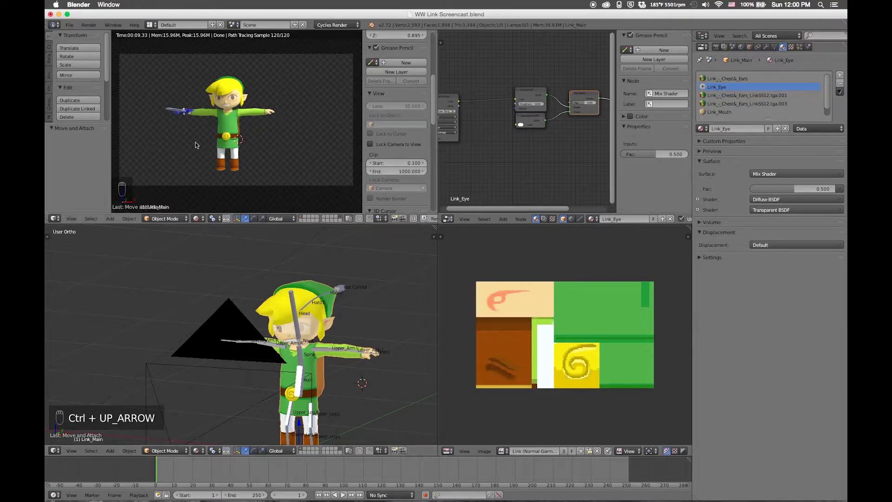
pyautogui.scroll(3, 553, 134)
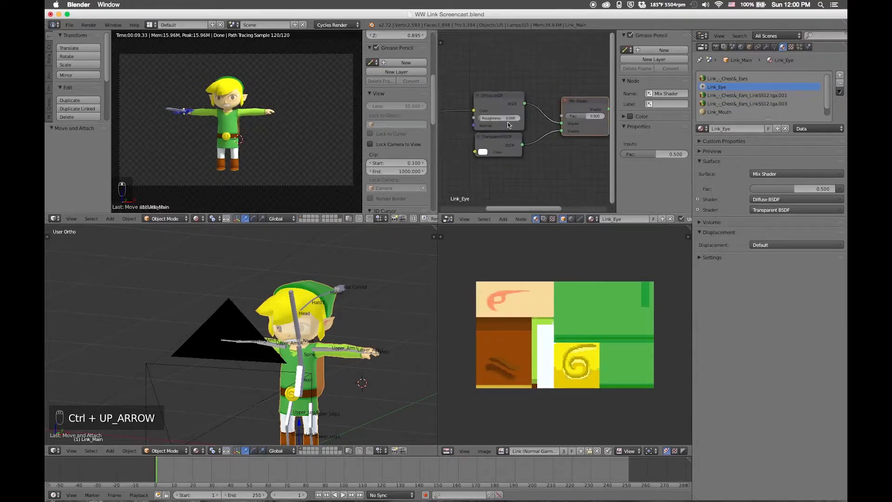
pyautogui.hscroll(3, 563, 119)
pyautogui.moveTo(532, 115)
pyautogui.mouseDown()
pyautogui.moveTo(511, 116)
pyautogui.moveTo(544, 115)
pyautogui.mouseUp()
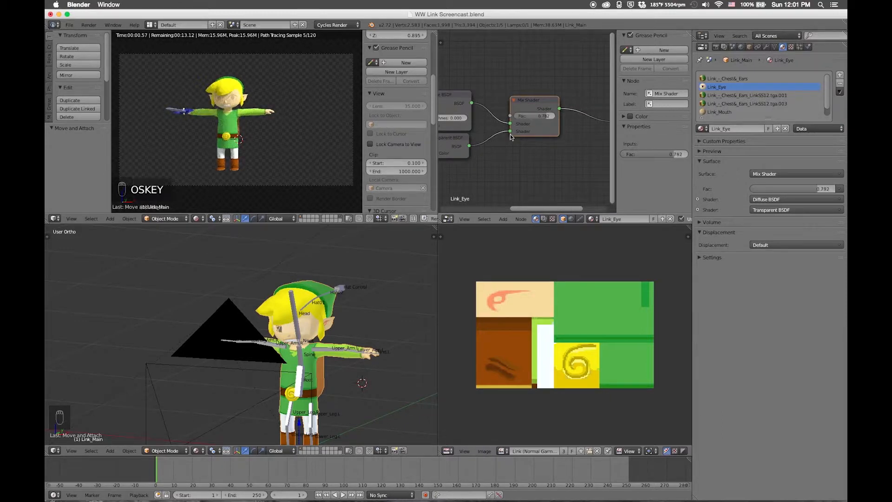
pyautogui.press('super+z')
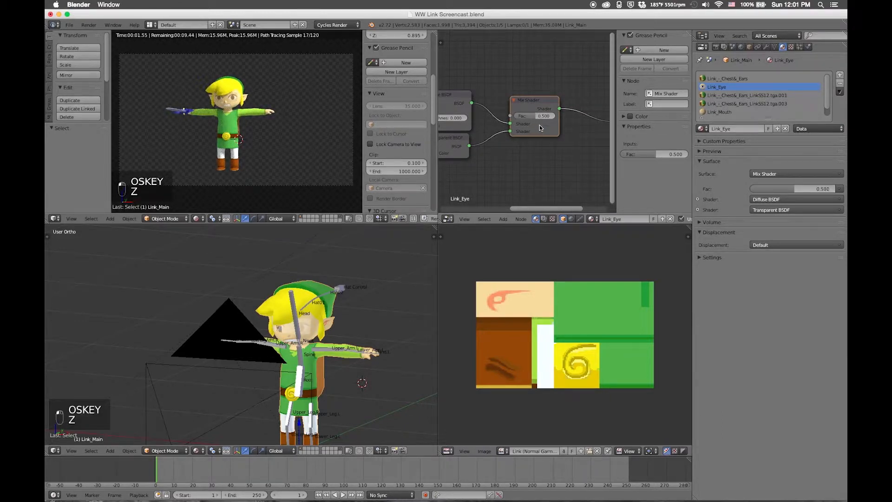
# Maximize the node editor, duplicate the Link_Eye Image Texture node and place the copy above the original
pyautogui.hotkey('ctrl', 'Up')
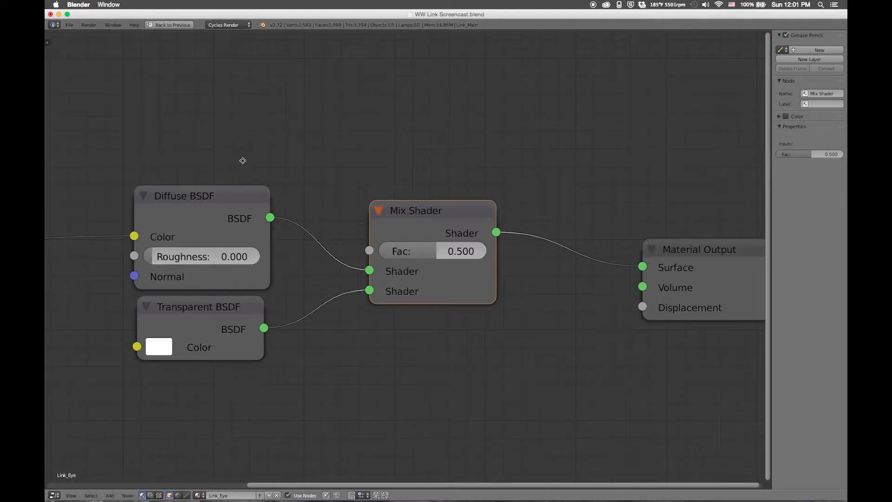
pyautogui.keyDown('ctrl'); pyautogui.moveTo(243, 160); pyautogui.dragTo(242, 204, button='middle'); pyautogui.keyUp('ctrl')
pyautogui.moveTo(300, 204); pyautogui.dragTo(500, 210, button='middle')
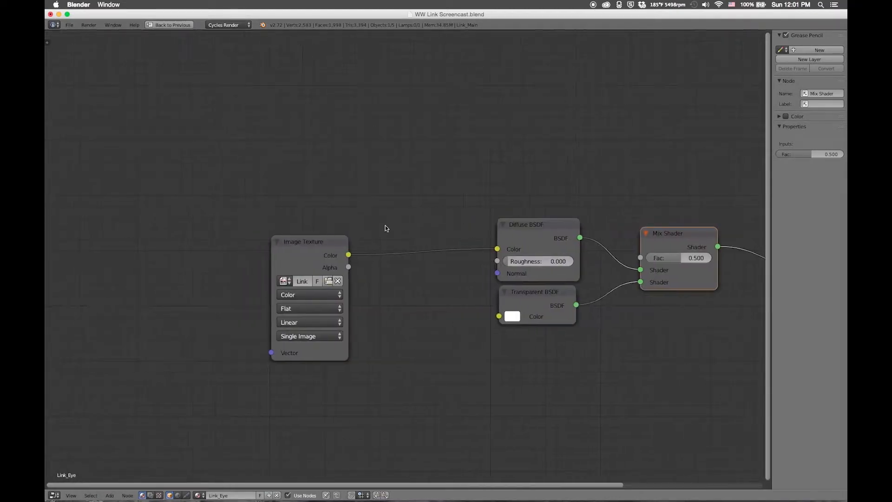
pyautogui.click(293, 254)
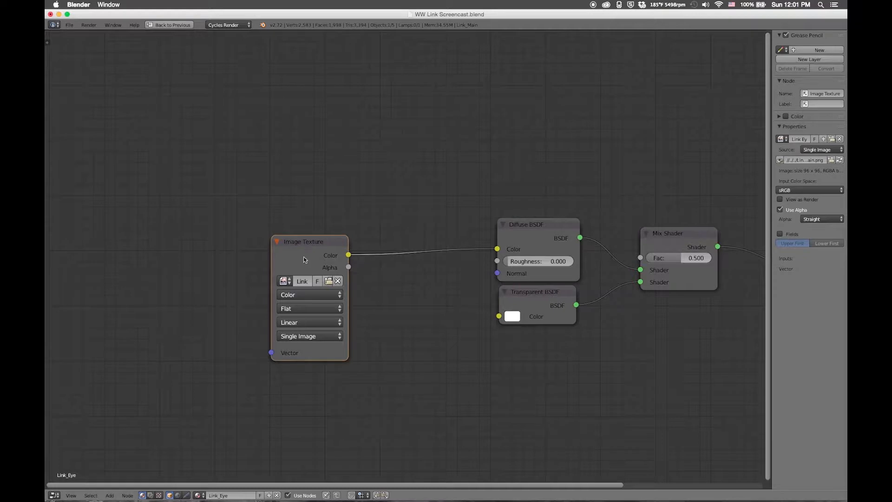
pyautogui.hotkey('shift', 'd')
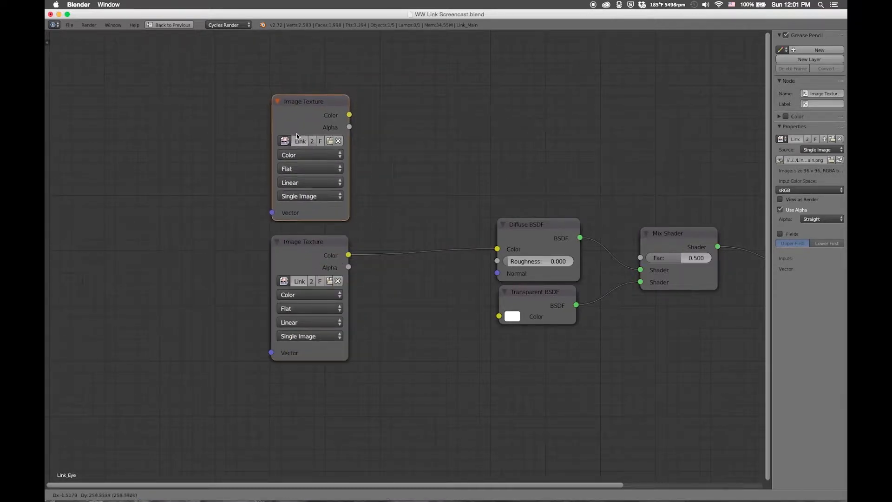
pyautogui.click(297, 136)
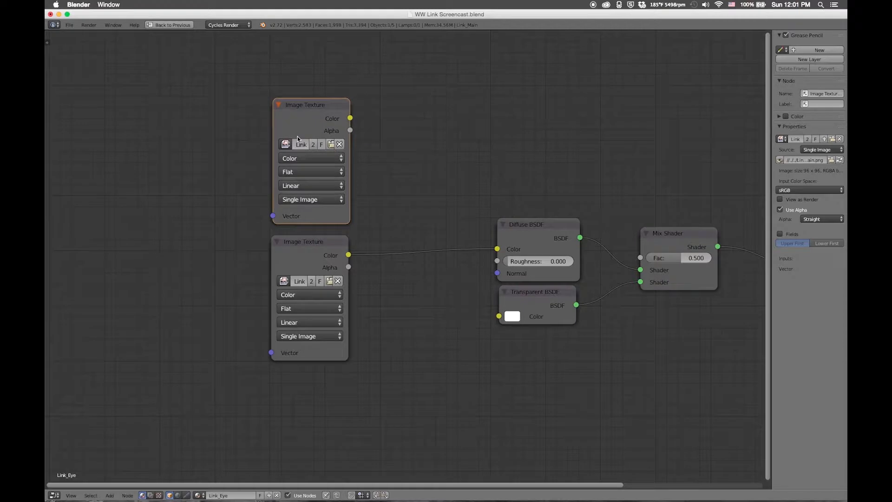
# Load Link Eye Matte.png into the upper Image Texture node, picking it from the thumbnail view of the Link Textures folder
pyautogui.click(331, 145)
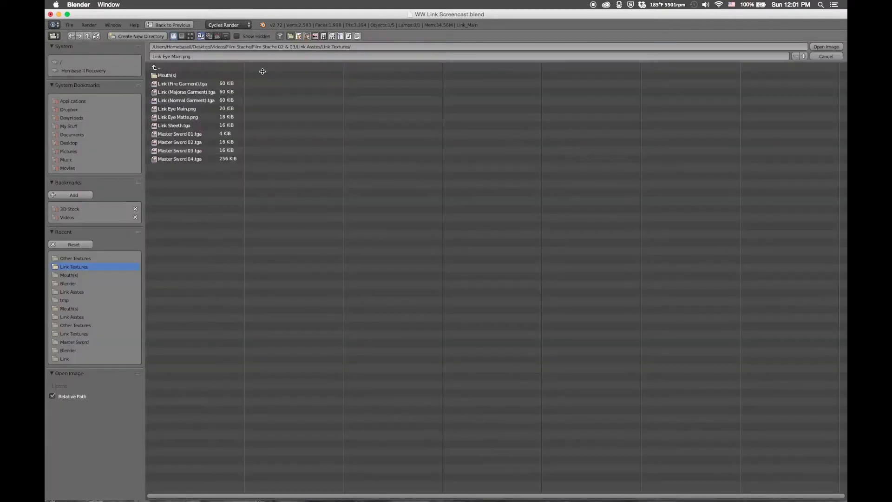
pyautogui.click(190, 36)
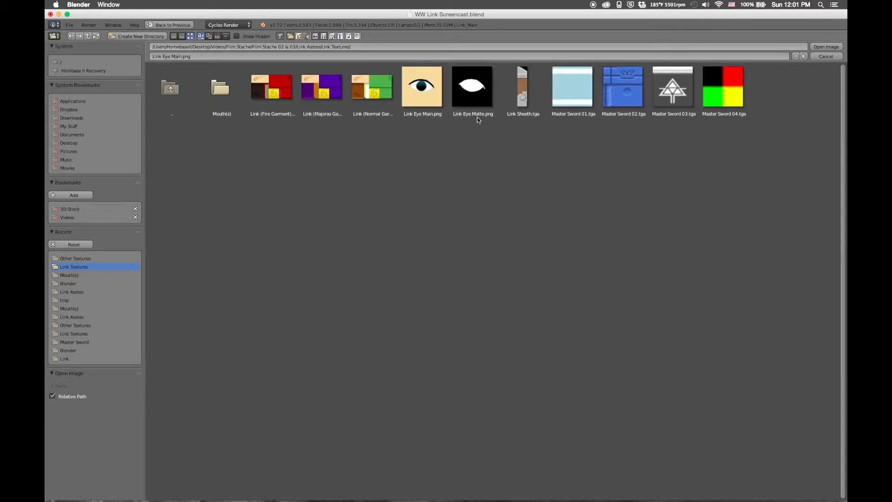
pyautogui.click(478, 95)
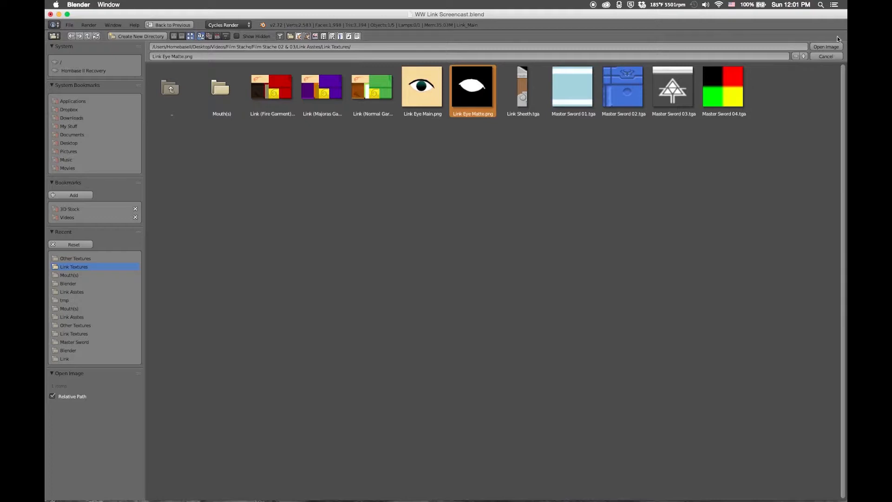
pyautogui.click(832, 47)
# Link the matte Image Texture's Color output to the Mix Shader's Fac input, raise the Mix Shader, and check the result in the full layout
pyautogui.moveTo(350, 118); pyautogui.dragTo(640, 258)
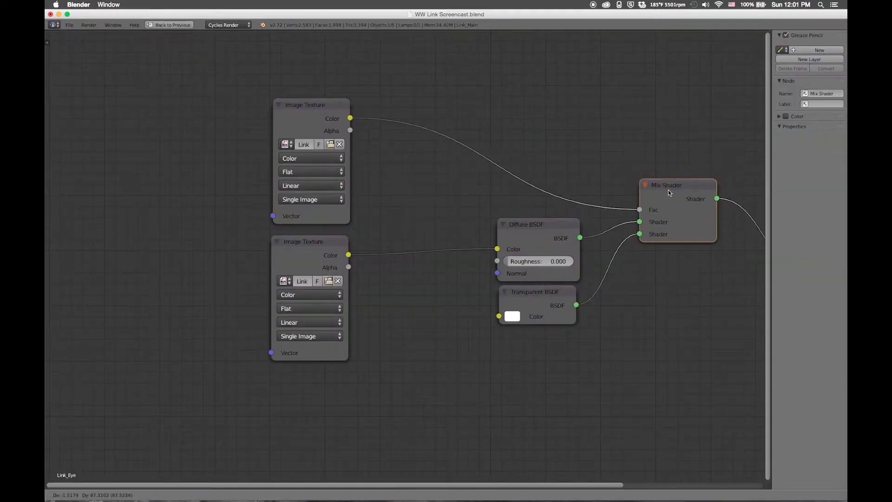
pyautogui.moveTo(669, 190); pyautogui.dragTo(502, 185, button='middle')
pyautogui.hotkey('ctrl', 'Up')
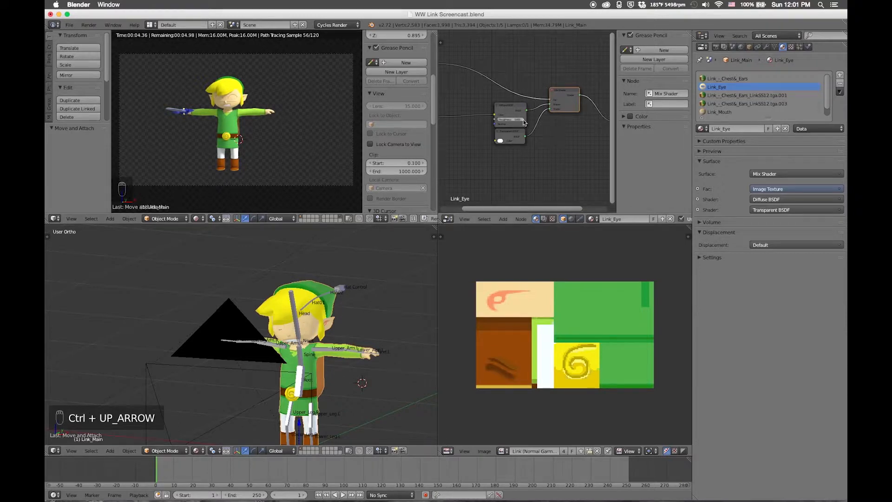
pyautogui.hotkey('ctrl', 'Up')
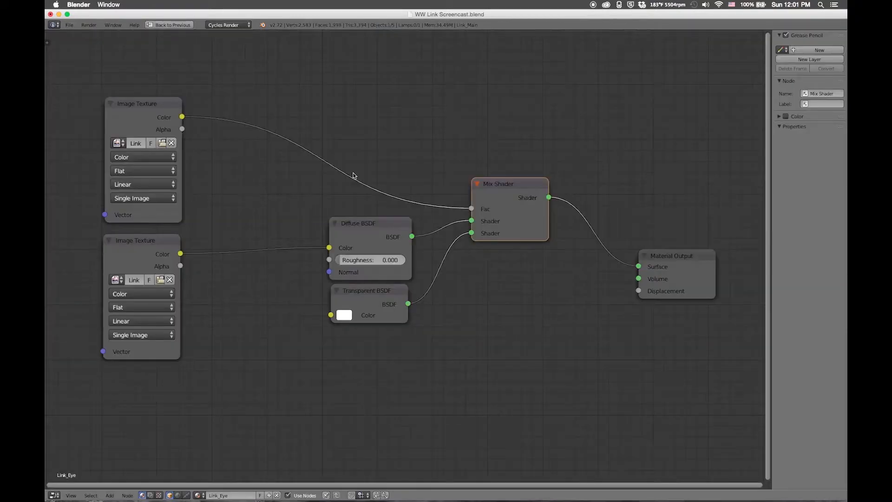
# Insert a ColorRamp between the matte Image Texture and the Mix Shader's Fac input, and shift the Mix Shader toward the Material Output
pyautogui.hotkey('shift', 'a')
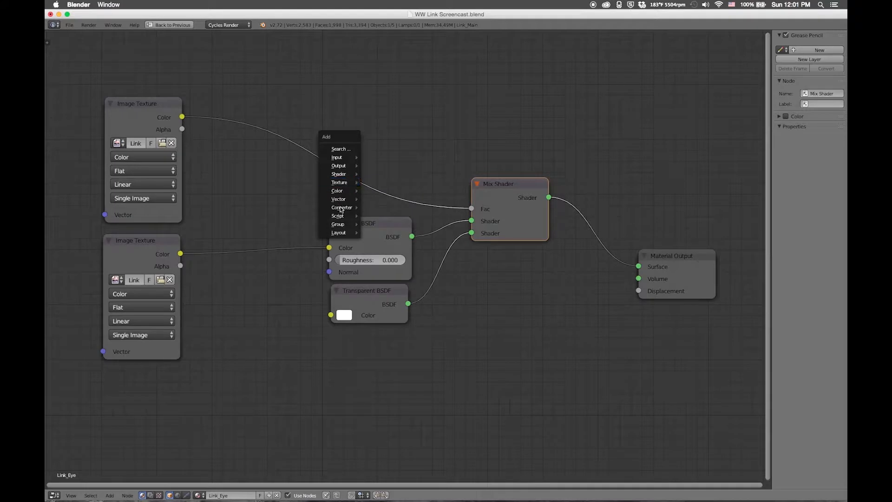
pyautogui.moveTo(342, 208)
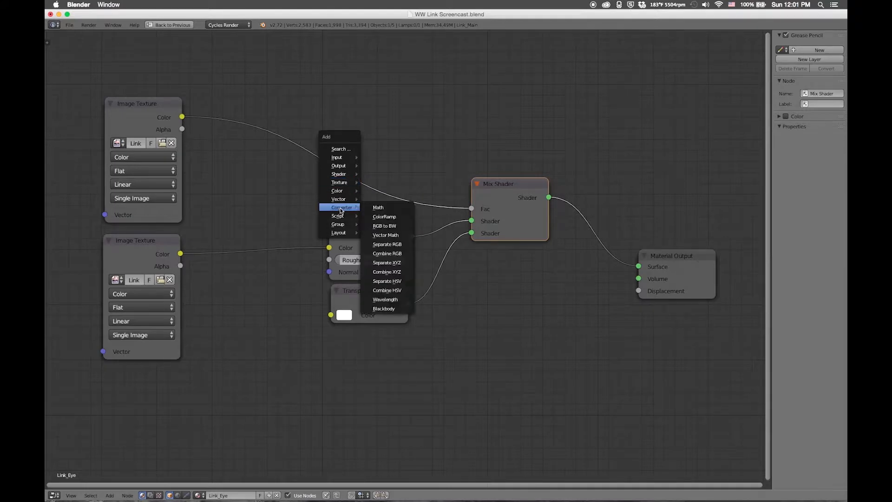
pyautogui.click(384, 217)
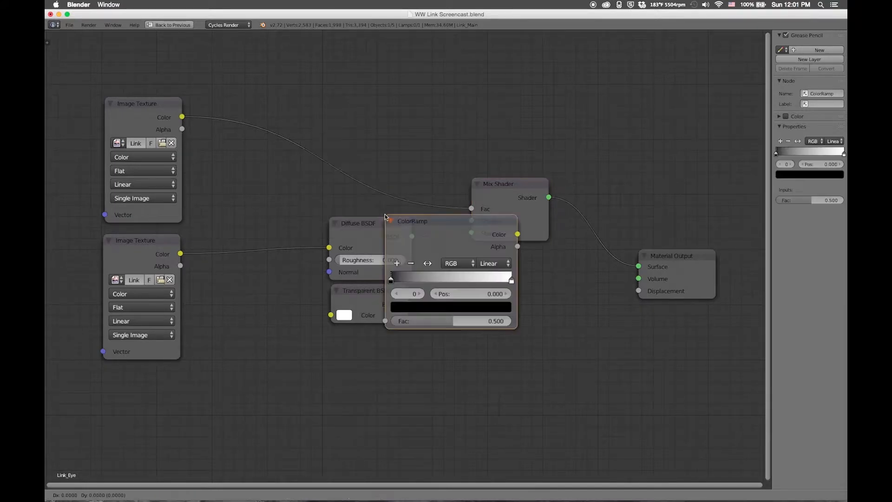
pyautogui.click(247, 64)
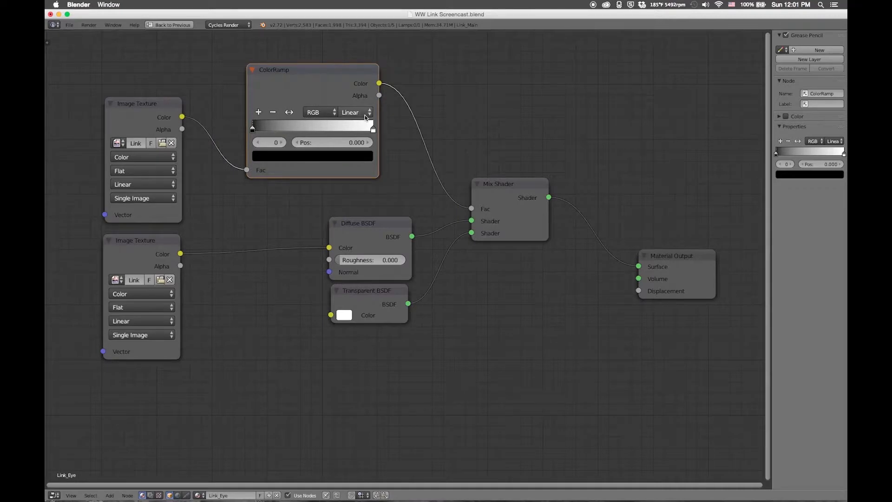
pyautogui.moveTo(524, 185); pyautogui.dragTo(575, 187)
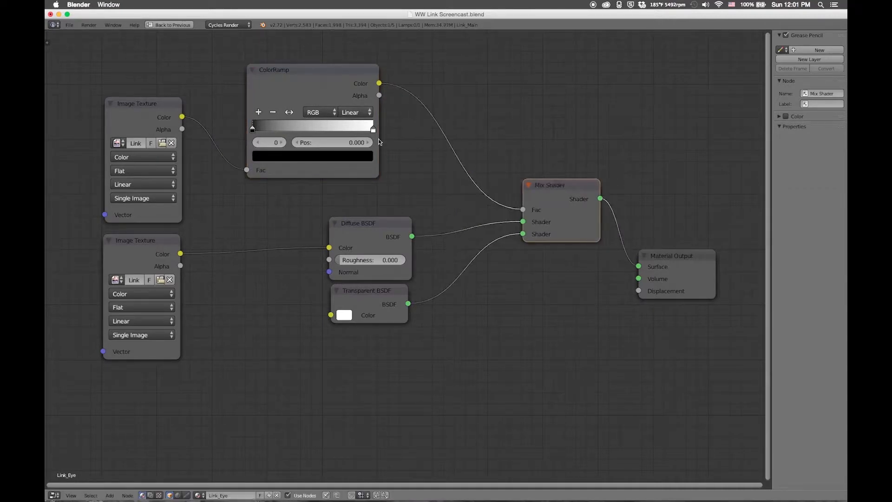
pyautogui.moveTo(373, 132); pyautogui.dragTo(399, 141)
pyautogui.click(370, 133)
# Insert a MixRGB node with Add blending between the ColorRamp and the Mix Shader's Fac input
pyautogui.hotkey('shift', 'a')
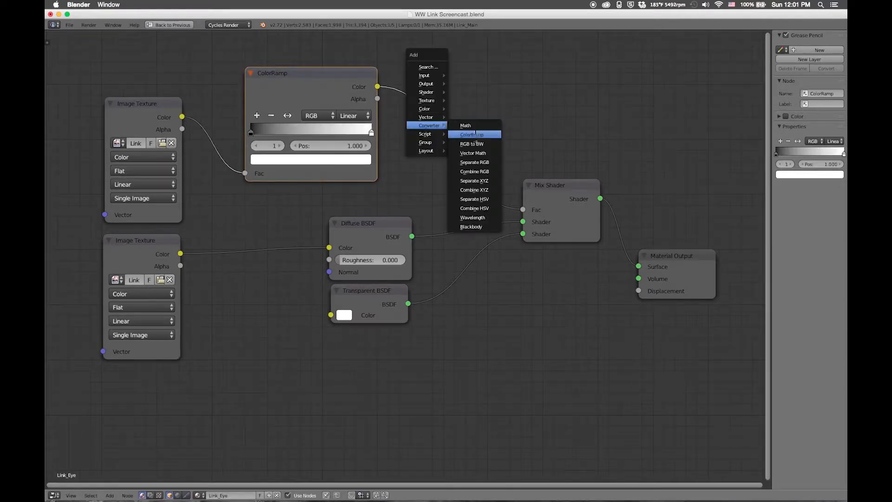
pyautogui.click(468, 109)
pyautogui.click(468, 114)
pyautogui.click(465, 115)
pyautogui.click(465, 128)
# Set the Add node's Color2 to black and its factor to 1.000, and place the node close beside the ColorRamp
pyautogui.click(441, 165)
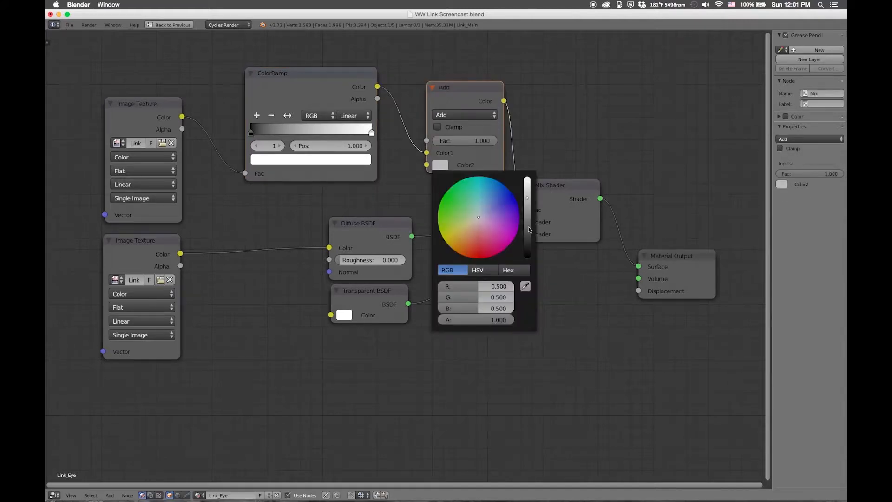
pyautogui.moveTo(530, 229); pyautogui.dragTo(530, 243)
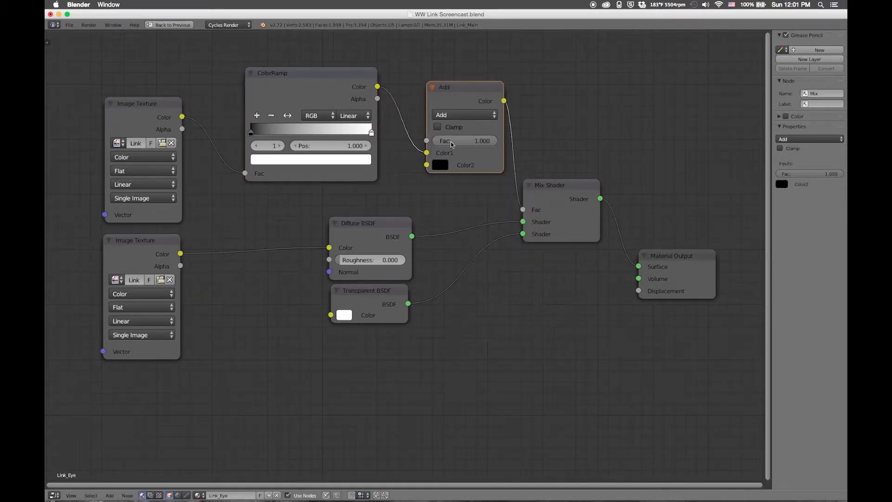
pyautogui.moveTo(460, 98); pyautogui.dragTo(420, 95)
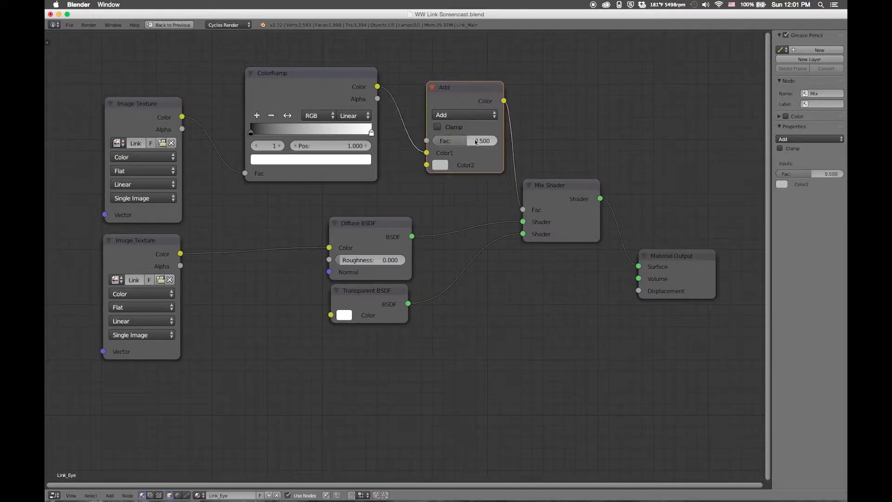
pyautogui.click(473, 141)
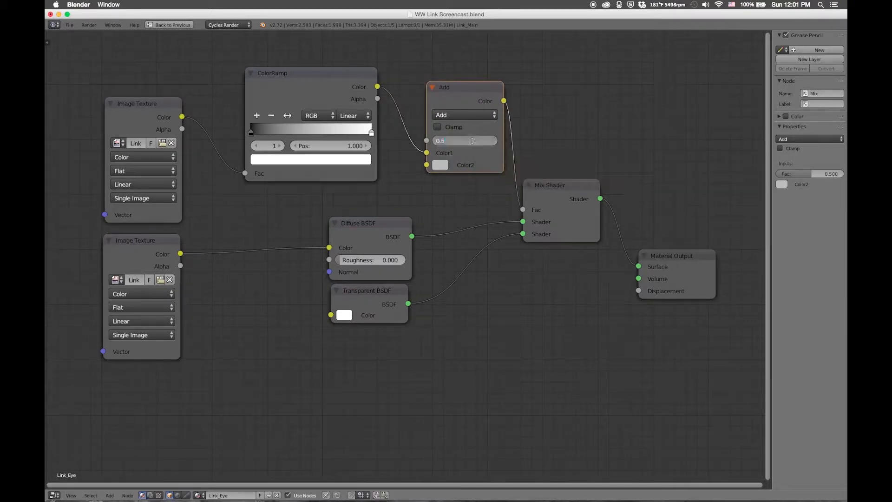
pyautogui.press('Return')
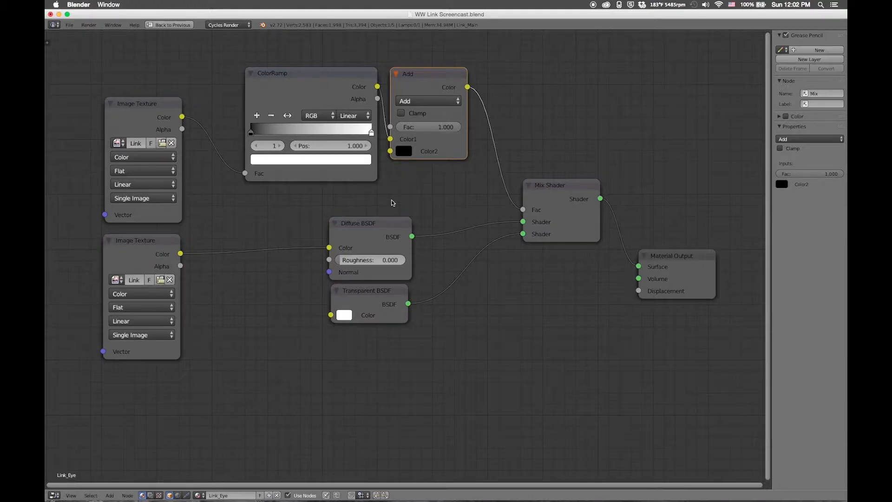
# Expand the Link_Eye material preview, and reverse the ColorRamp so white sits at position 0 and black at position 1
pyautogui.hotkey('ctrl', 'Up')
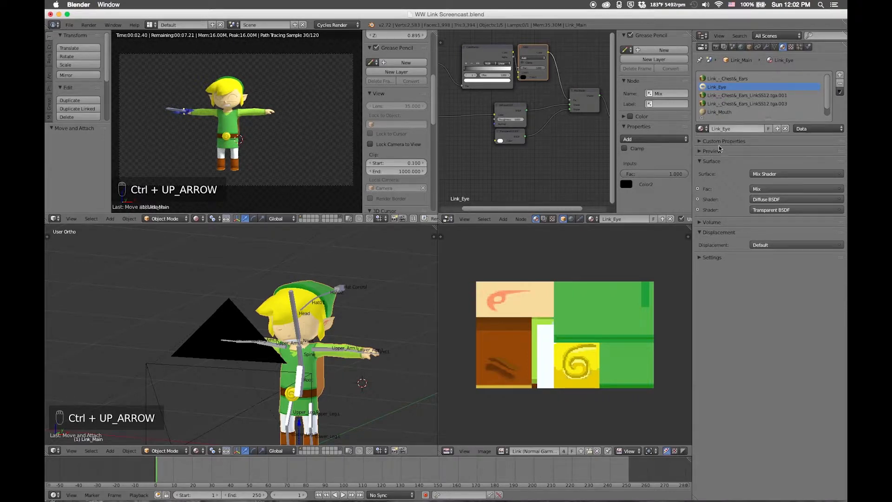
pyautogui.click(703, 152)
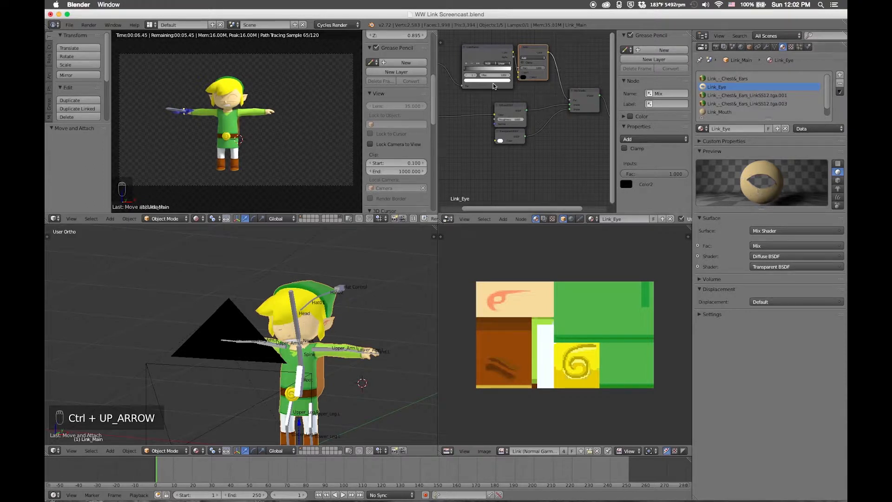
pyautogui.hotkey('ctrl', 'Up')
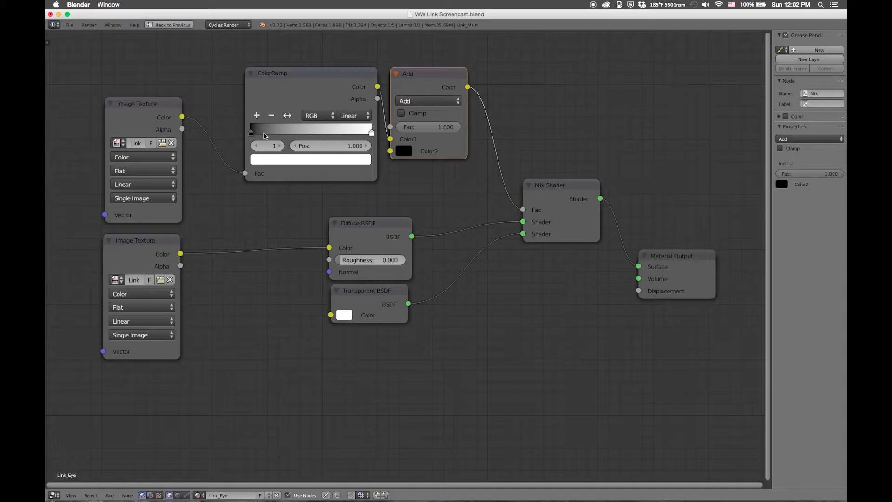
pyautogui.moveTo(252, 136); pyautogui.dragTo(219, 135)
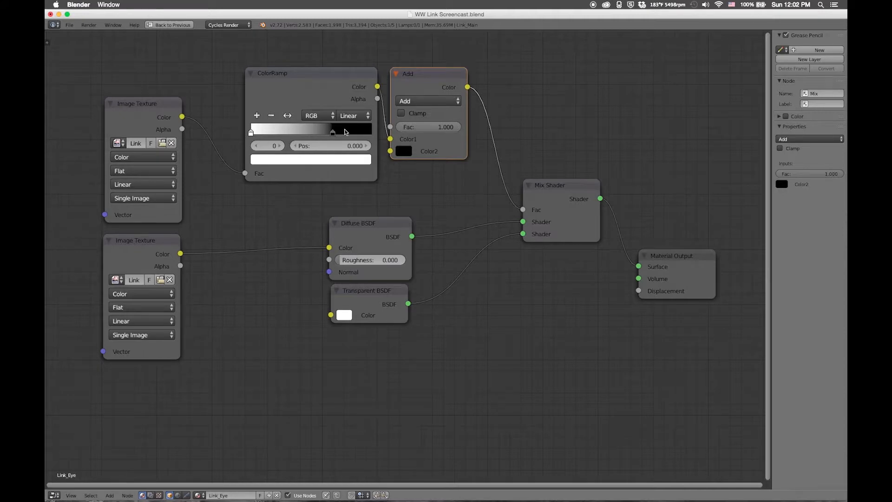
pyautogui.moveTo(333, 132); pyautogui.dragTo(417, 144)
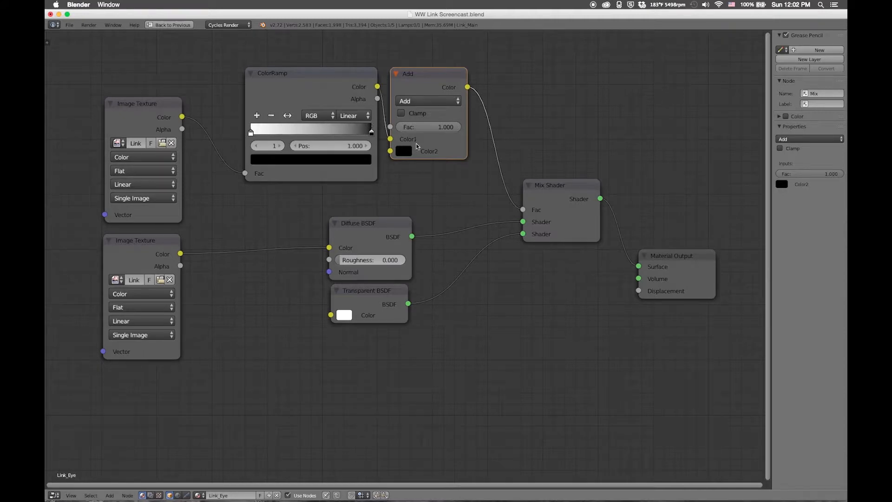
# Restore the full layout and frame Link in the rendered view to examine the eyes and face up close
pyautogui.hotkey('ctrl', 'Up')
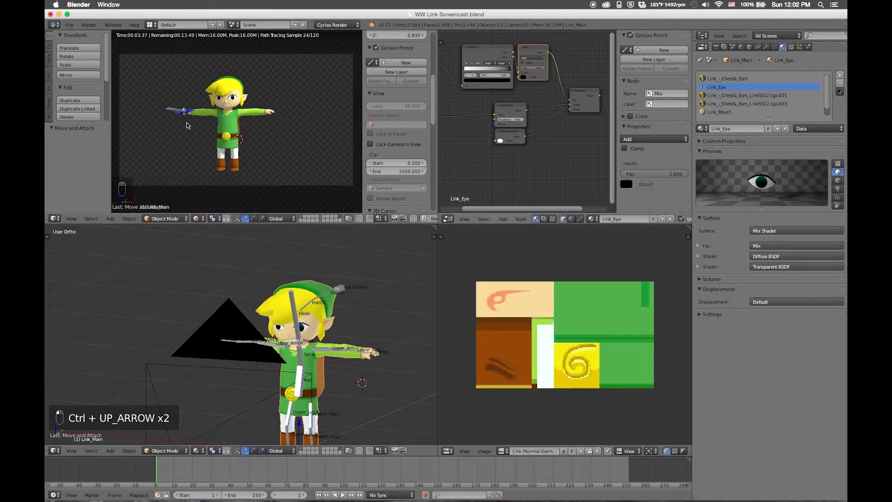
pyautogui.scroll(2, 260, 123)
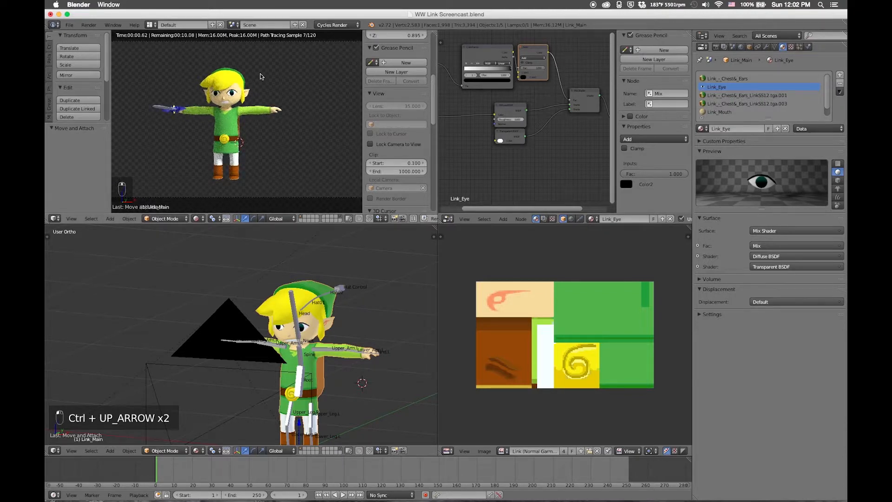
pyautogui.scroll(-4, 242, 134)
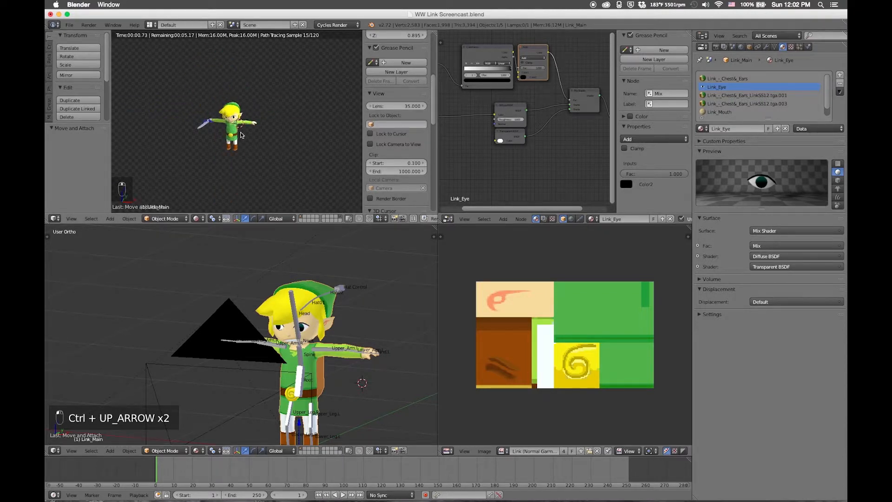
pyautogui.scroll(-4, 249, 130)
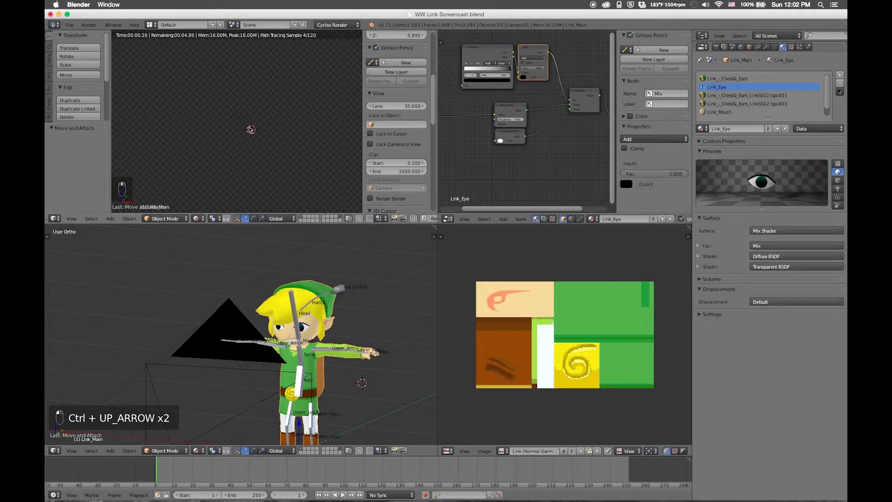
pyautogui.hotkey('shift', '.')
pyautogui.scroll(2, 245, 118)
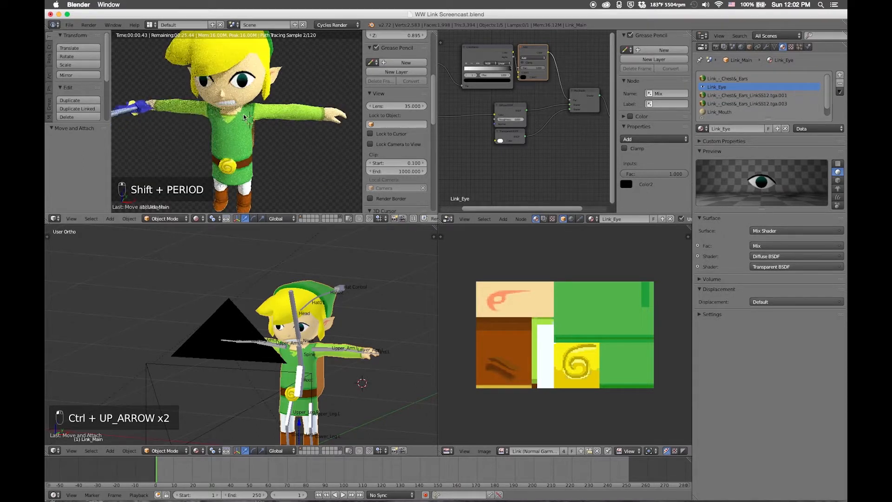
pyautogui.scroll(2, 245, 117)
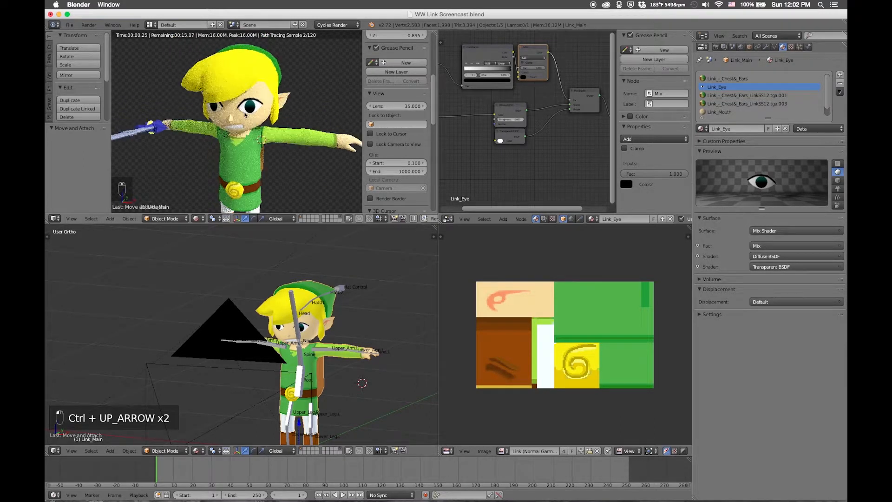
# Maximize the node editor, duplicate the Add node below the Transparent BSDF, and link its Color output to the Material Output's Displacement
pyautogui.hotkey('ctrl', 'Up')
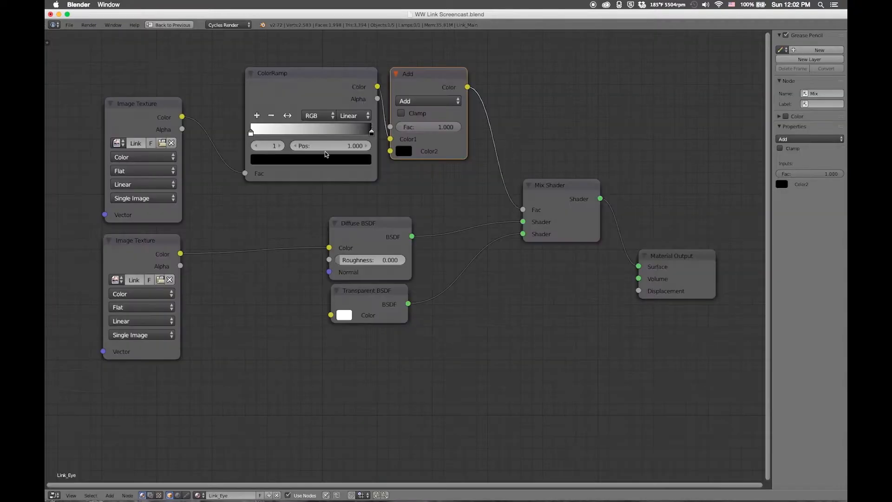
pyautogui.moveTo(458, 153); pyautogui.dragTo(478, 107, button='middle')
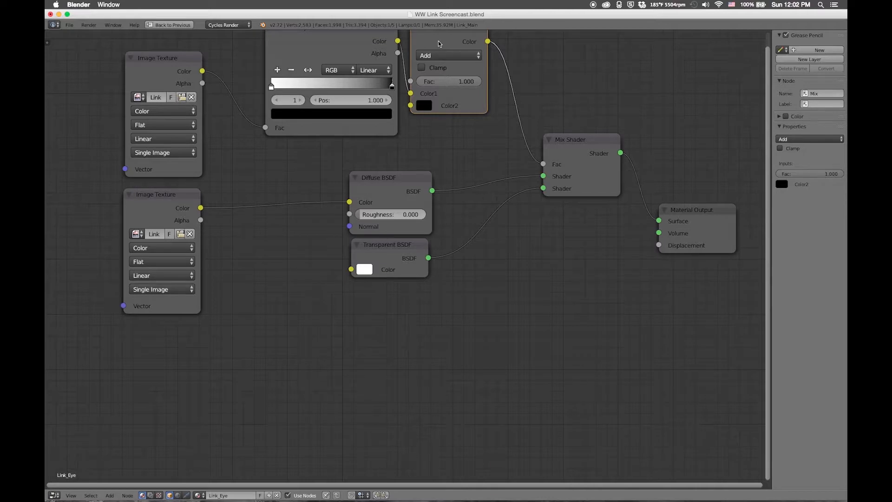
pyautogui.hotkey('shift', 'd')
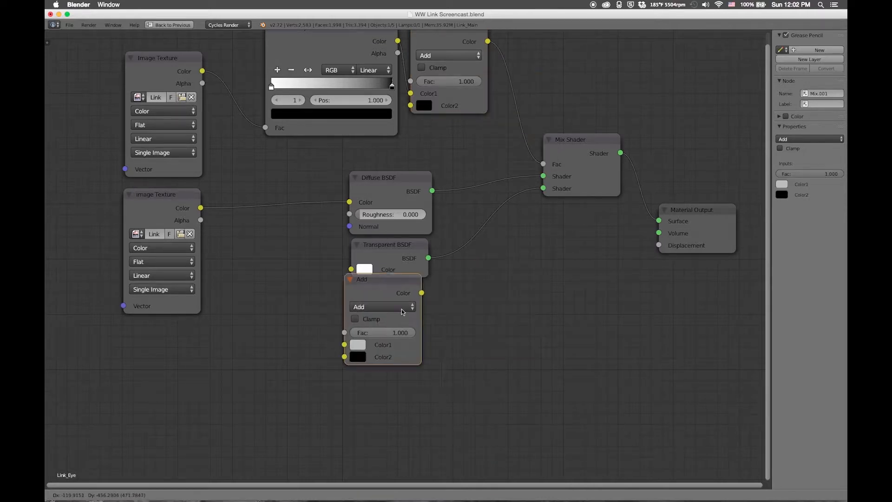
pyautogui.click(414, 315)
pyautogui.moveTo(429, 302); pyautogui.dragTo(663, 248)
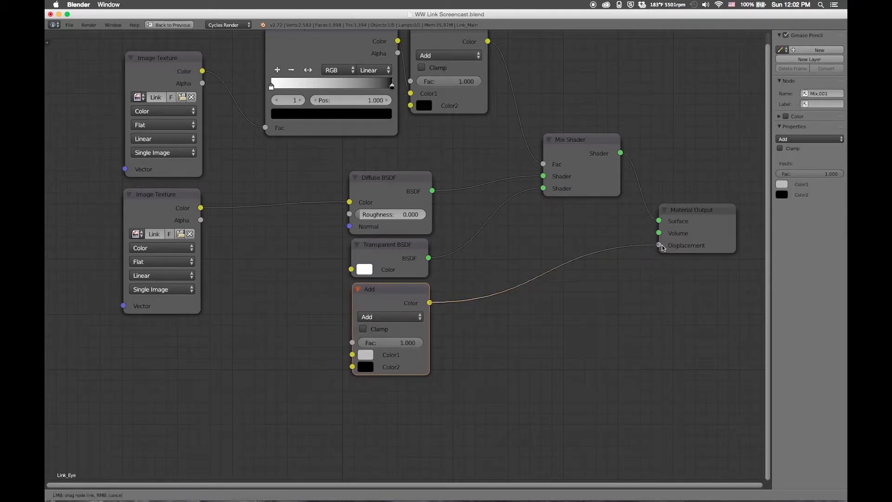
# Change the duplicated Add node's blend type to Multiply and make its Color1 white
pyautogui.click(399, 319)
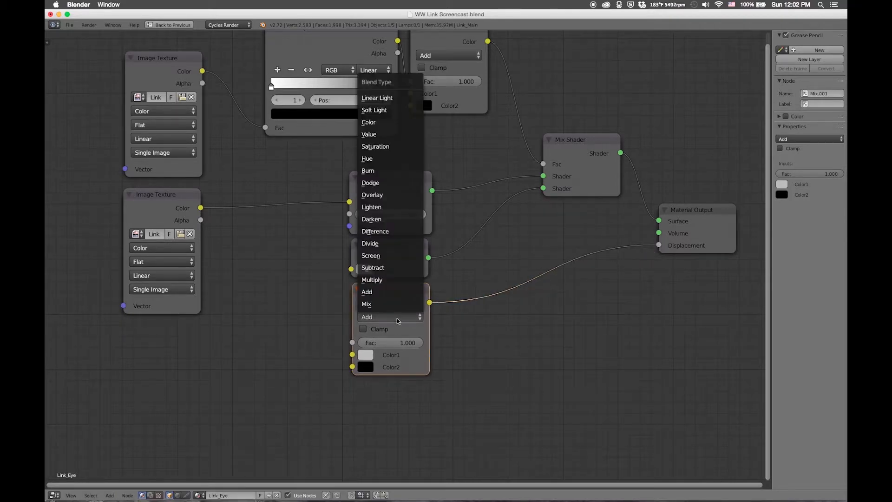
pyautogui.click(378, 280)
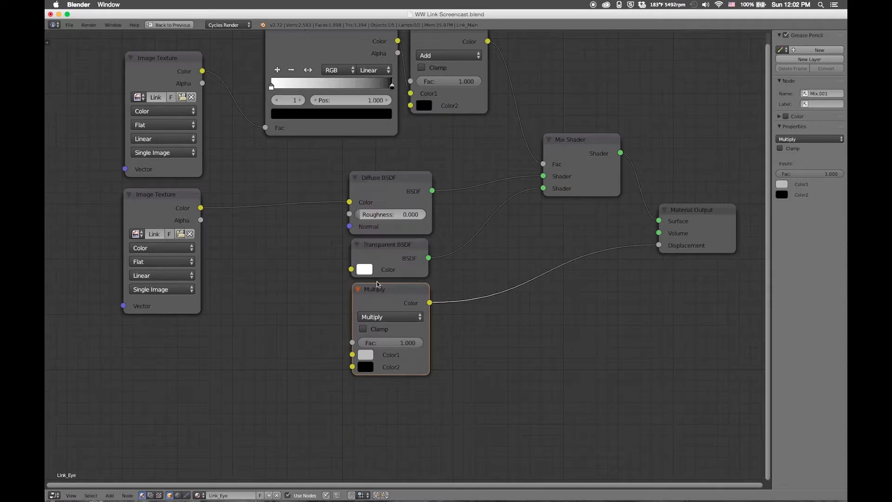
pyautogui.click(367, 355)
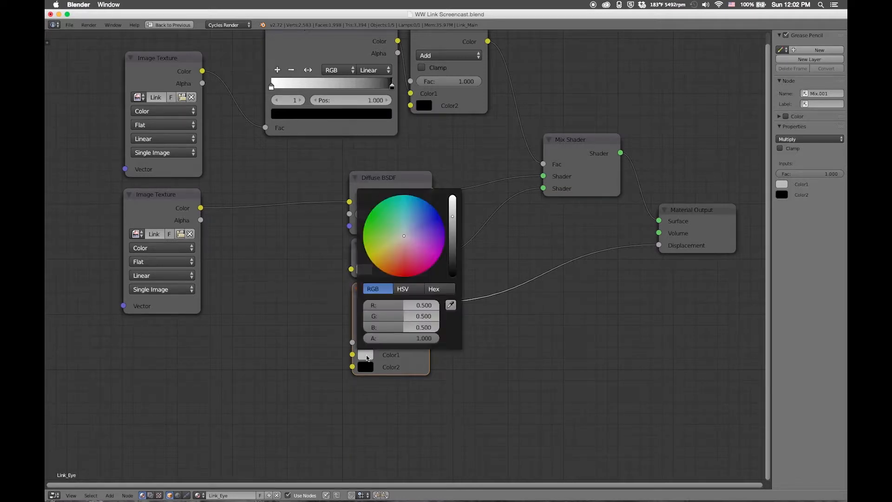
pyautogui.moveTo(452, 216); pyautogui.dragTo(452, 198)
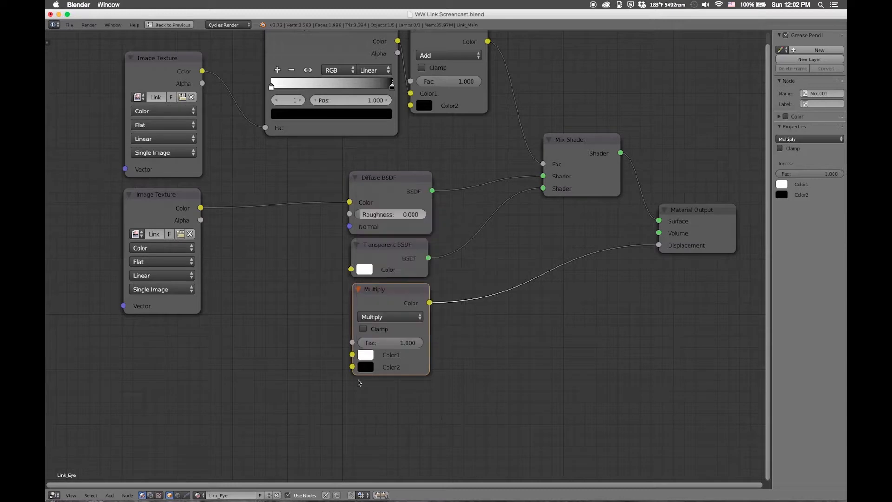
# Make the Multiply node's Color2 white, and link the lower Image Texture's Color output to Color2
pyautogui.click(365, 367)
pyautogui.click(363, 370)
pyautogui.moveTo(454, 257); pyautogui.dragTo(453, 204)
pyautogui.moveTo(200, 208); pyautogui.dragTo(353, 367)
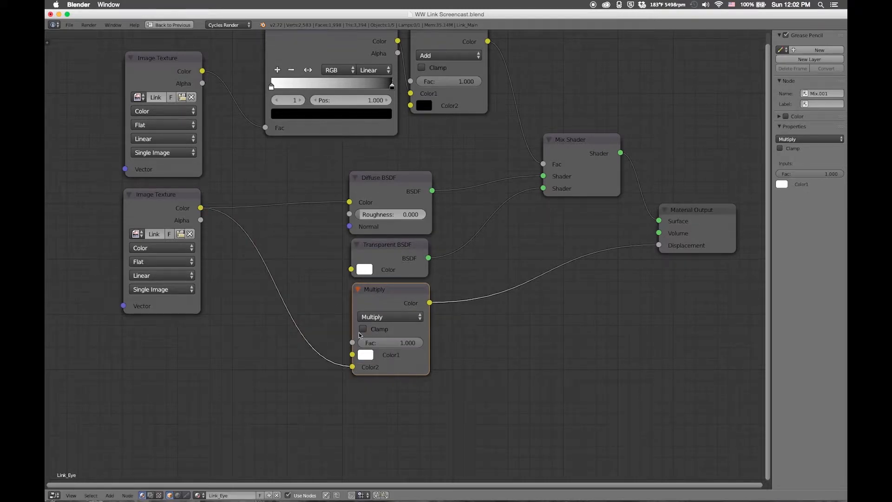
# Set the Multiply node's factor to 0.300 and restore the full layout
pyautogui.click(411, 342)
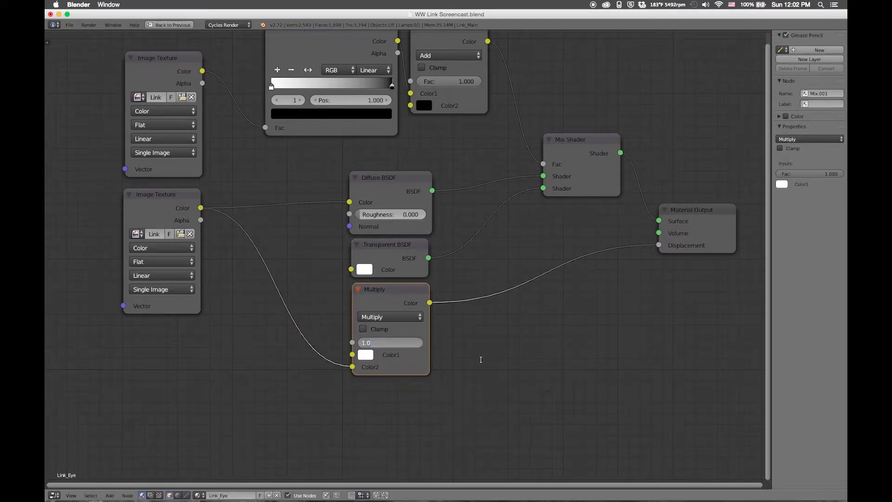
pyautogui.press('Return')
pyautogui.hotkey('ctrl', 'Up')
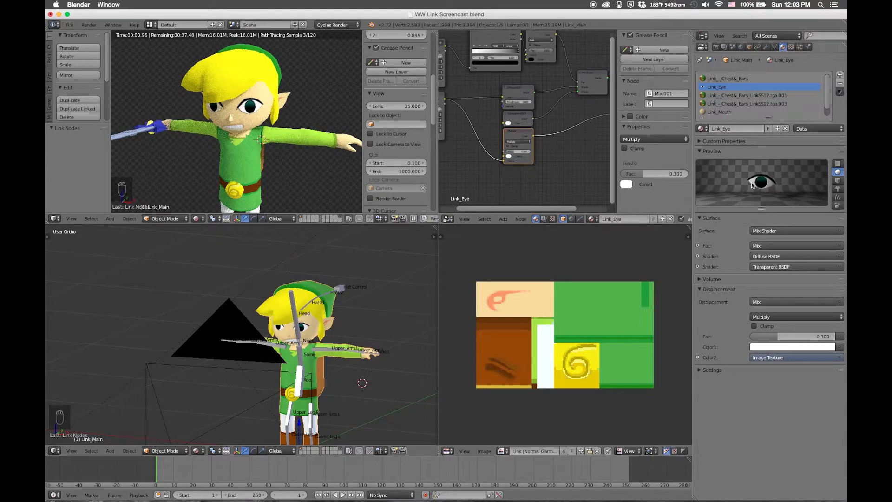
pyautogui.scroll(2, 535, 158)
# Try a factor of 0.9 on the Multiply node, and settle on 0.2
pyautogui.click(532, 164)
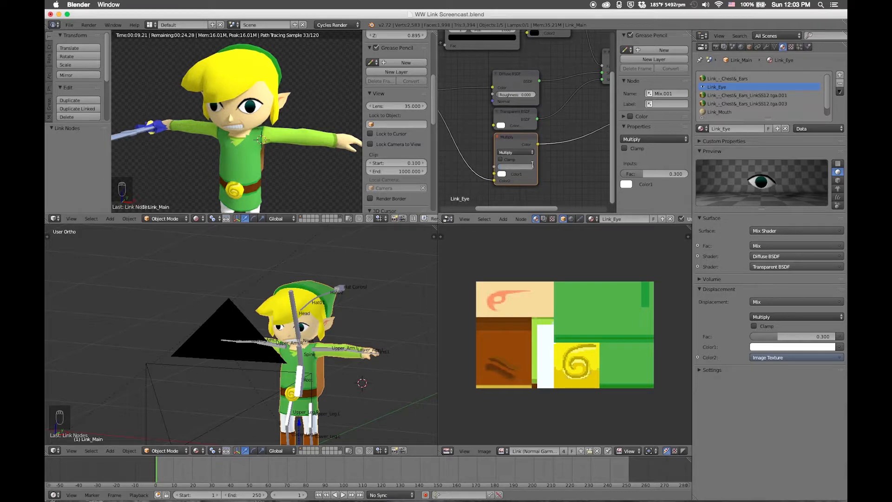
pyautogui.write('.9')
pyautogui.press('Return')
pyautogui.click(524, 167)
pyautogui.write('.2')
pyautogui.press('Return')
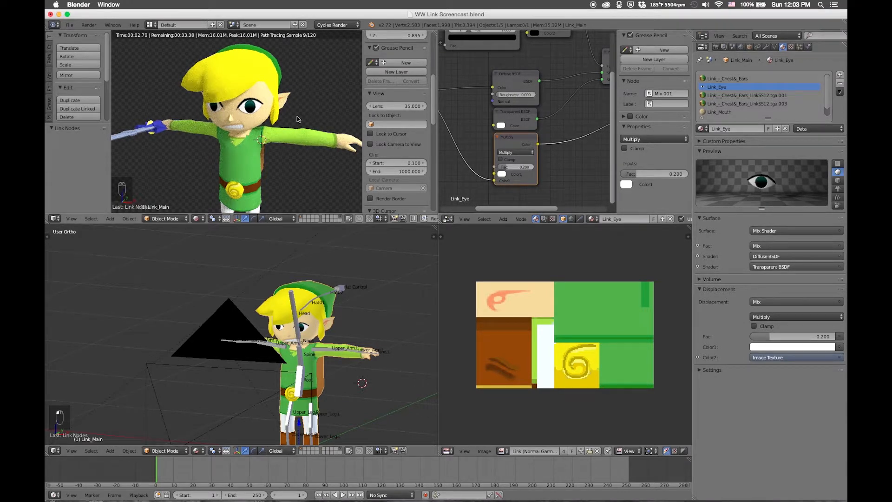
# Switch the rendered 3D view of Link to Material viewport shading
pyautogui.press('s')
pyautogui.press('s')
pyautogui.press('z')
pyautogui.press('z')
pyautogui.press('z')
pyautogui.click(196, 218)
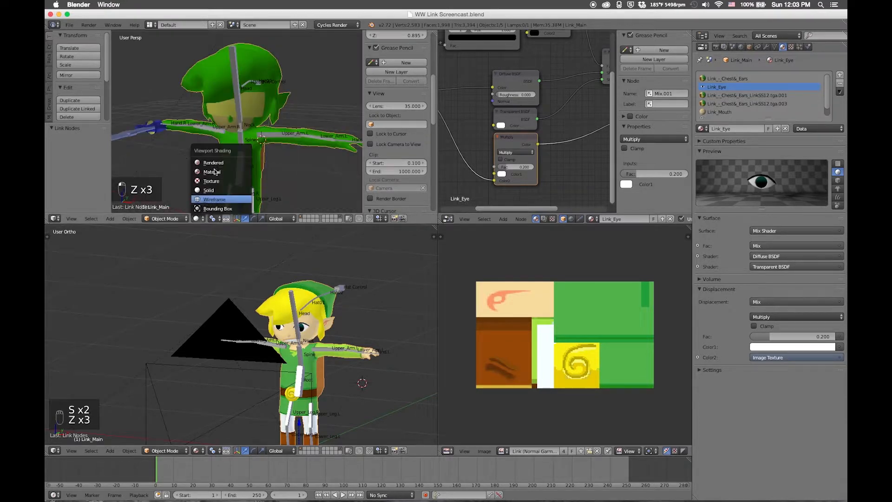
pyautogui.click(216, 172)
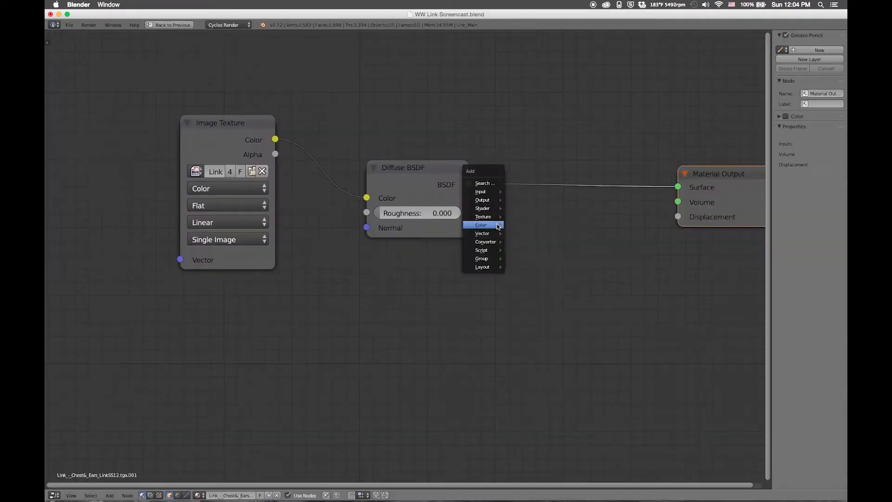
# Add a MixRGB node below the Diffuse BSDF in the Link_-_Chest&_Ears_LinkSS12.tga.001 material, and make both its colors white
pyautogui.moveTo(484, 225)
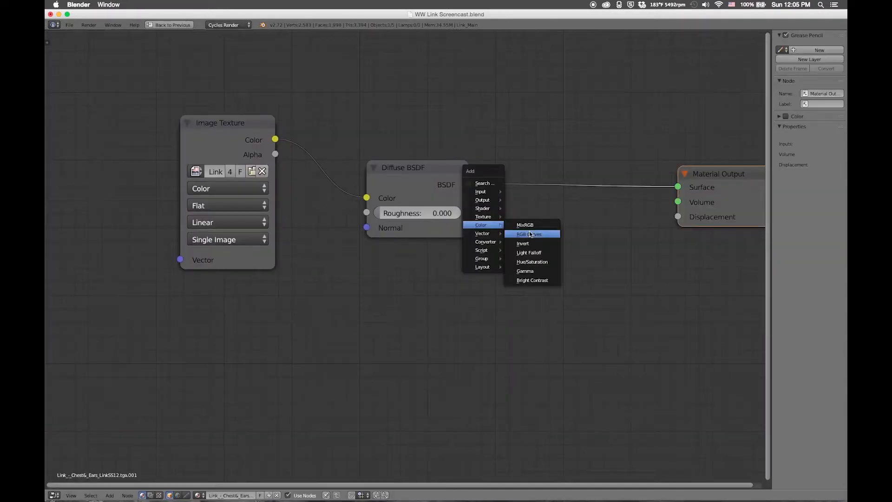
pyautogui.click(530, 227)
pyautogui.click(517, 284)
pyautogui.click(531, 368)
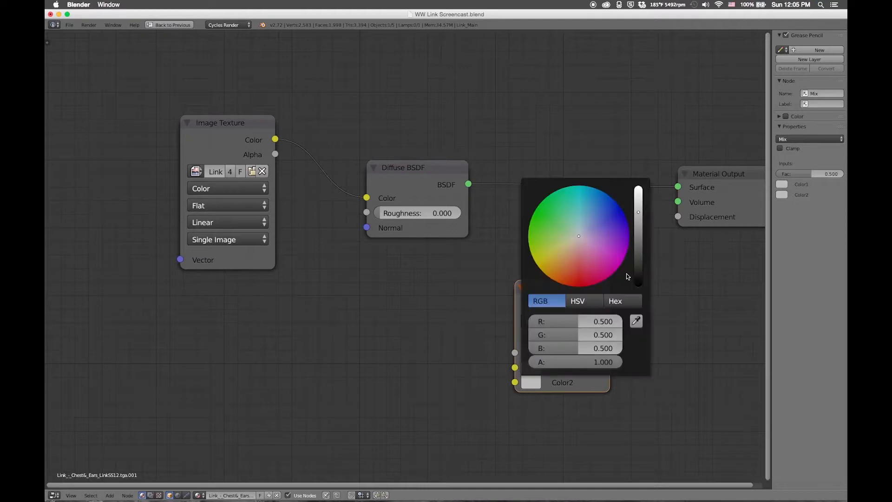
pyautogui.click(533, 368)
pyautogui.moveTo(639, 236); pyautogui.dragTo(638, 187)
pyautogui.click(531, 369)
pyautogui.moveTo(639, 222); pyautogui.dragTo(639, 173)
# Link the Mix node's Color to Displacement and the Image Texture's Color to its Color2, with a factor of 0.2
pyautogui.moveTo(610, 305); pyautogui.dragTo(685, 209)
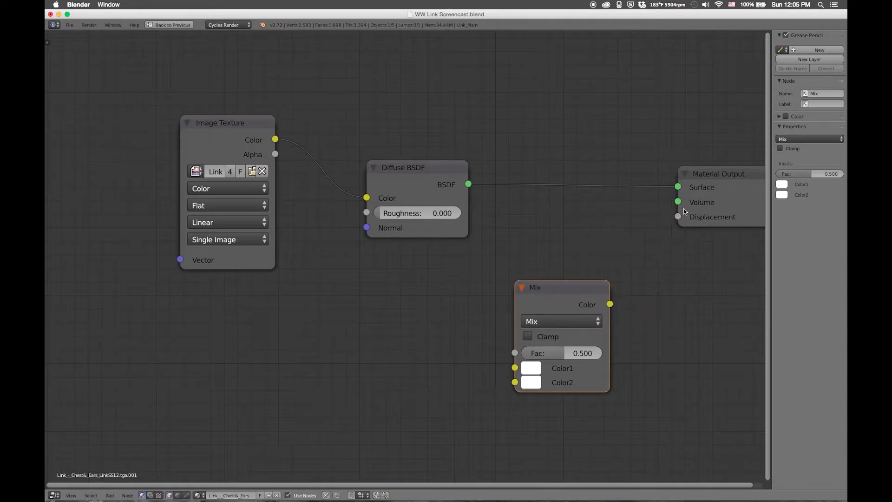
pyautogui.moveTo(611, 302); pyautogui.dragTo(678, 218)
pyautogui.moveTo(258, 196); pyautogui.dragTo(244, 337)
pyautogui.moveTo(262, 281); pyautogui.dragTo(515, 382)
pyautogui.click(545, 357)
pyautogui.write('.2')
pyautogui.press('Return')
# Insert a Mix Shader between the Diffuse BSDF and the Material Output, and set its factor to 0.25
pyautogui.hotkey('shift', 'a')
pyautogui.moveTo(613, 105)
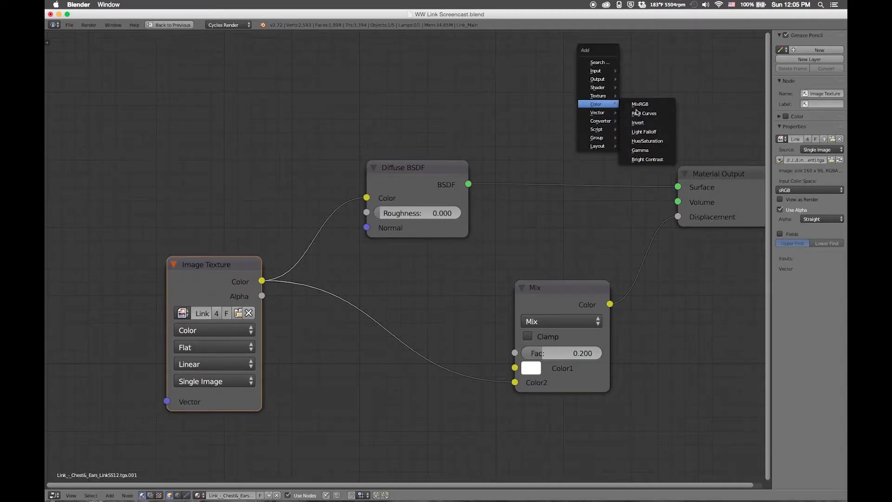
pyautogui.moveTo(601, 89)
pyautogui.click(643, 87)
pyautogui.click(577, 149)
pyautogui.moveTo(434, 167); pyautogui.dragTo(431, 118)
pyautogui.click(618, 182)
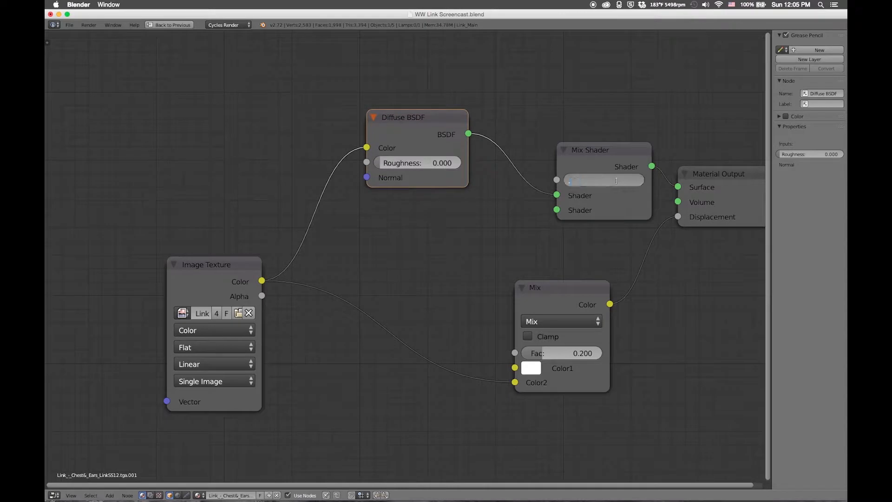
pyautogui.write('.25')
pyautogui.press('Return')
# Add a Glossy BSDF below the Diffuse BSDF, color it medium green, and link it to the Mix Shader's second Shader input
pyautogui.hotkey('shift', 'a')
pyautogui.moveTo(410, 241)
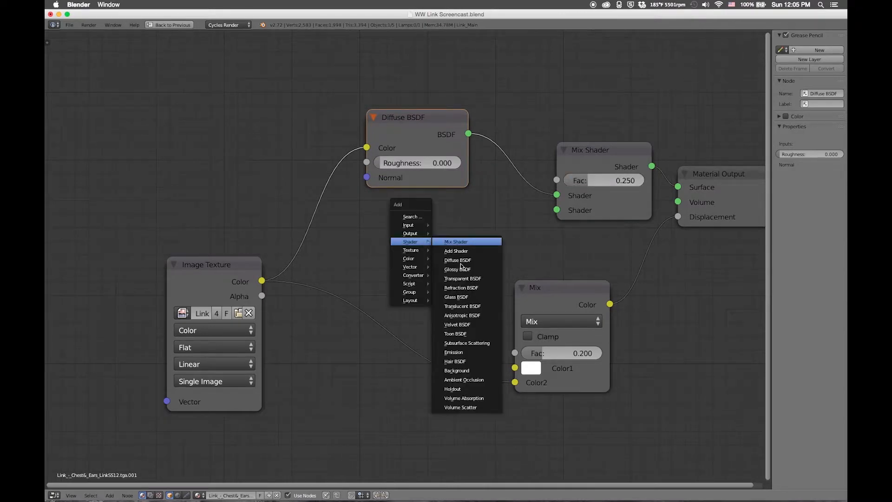
pyautogui.click(457, 270)
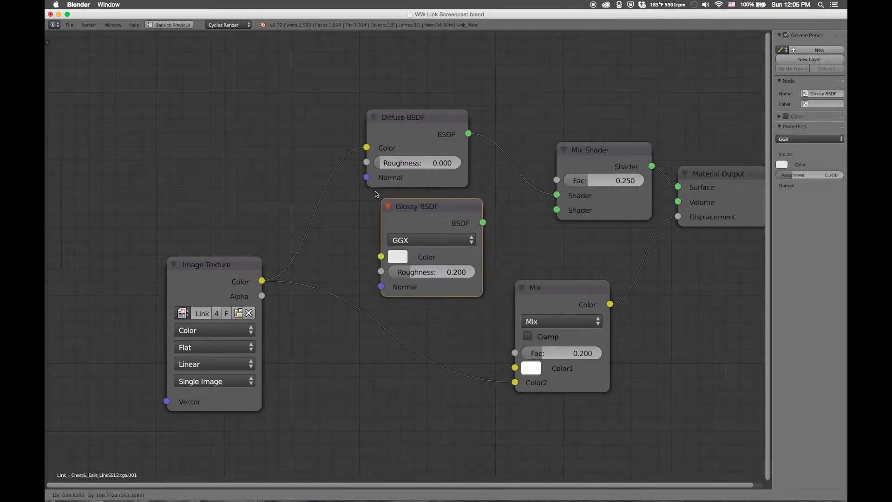
pyautogui.click(367, 189)
pyautogui.click(389, 251)
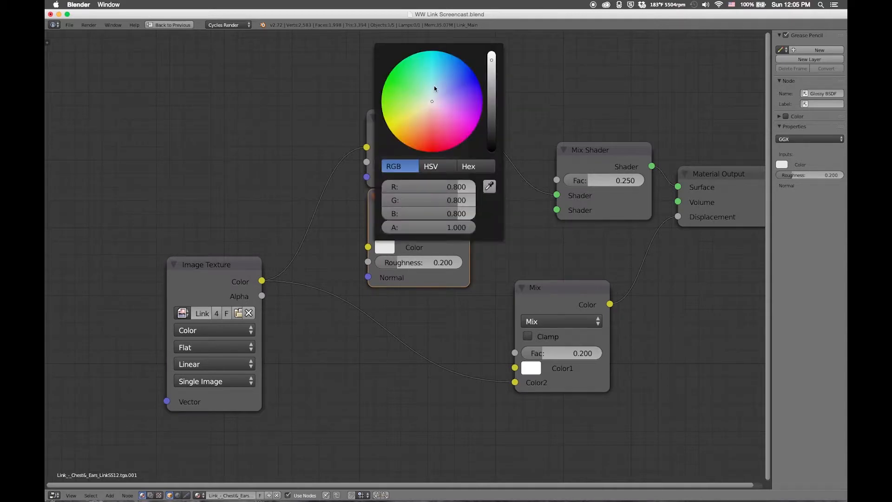
pyautogui.click(409, 84)
pyautogui.moveTo(492, 70); pyautogui.dragTo(492, 92)
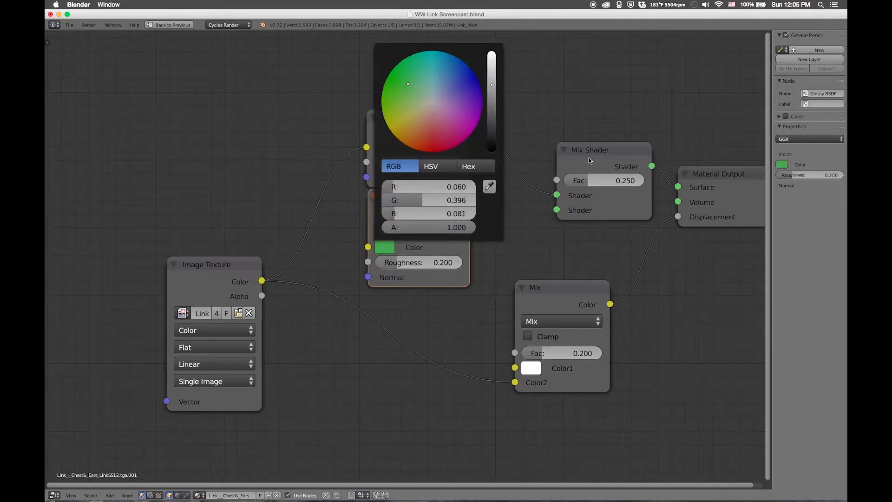
pyautogui.moveTo(470, 213); pyautogui.dragTo(557, 210)
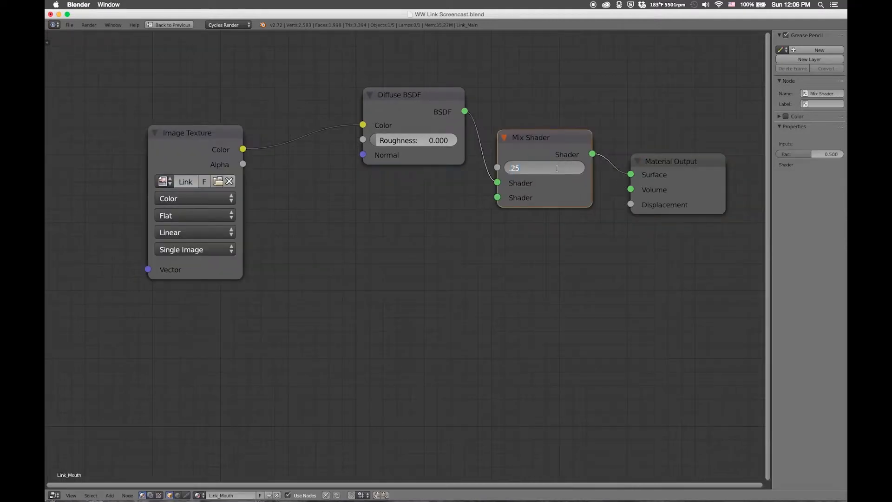
# Add a Glossy BSDF to the Link_Mouth material's Mix Shader, and move the Image Texture node lower
pyautogui.hotkey('shift', 'a')
pyautogui.moveTo(338, 223)
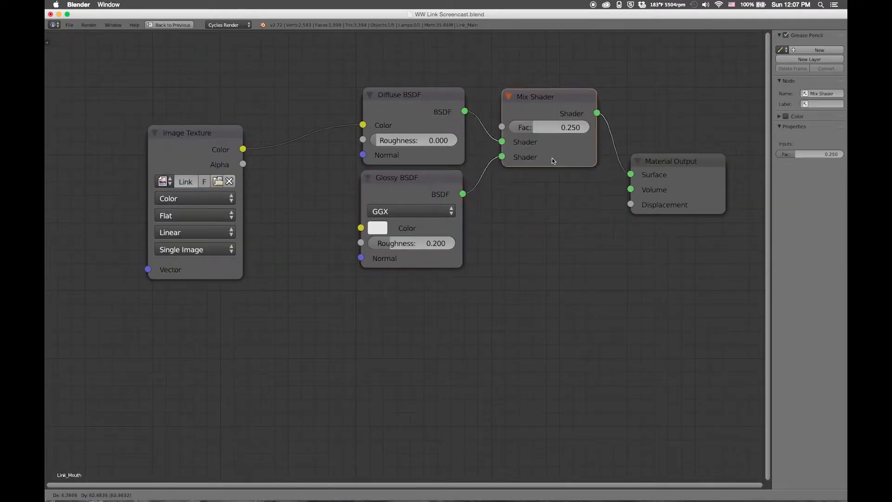
pyautogui.moveTo(218, 134); pyautogui.dragTo(218, 244)
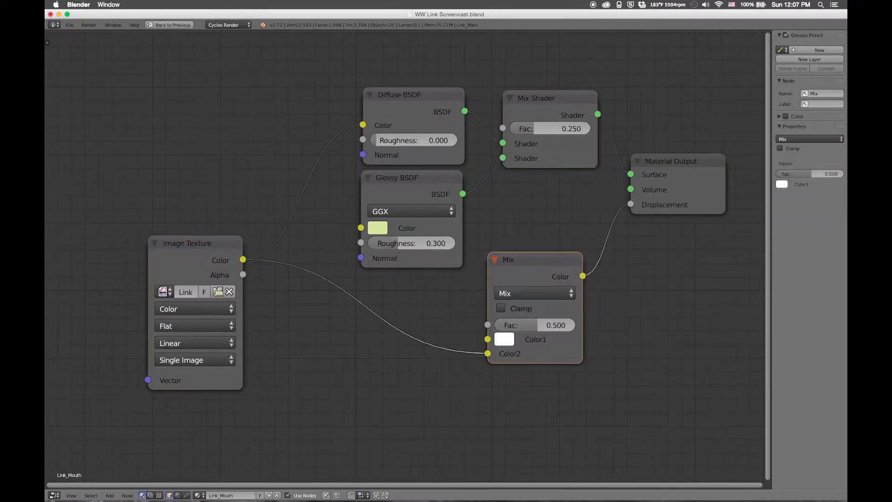
# Restore the full layout and set the Link_Mouth material's displacement Mix factor to 0.1
pyautogui.hotkey('ctrl', 'Up')
pyautogui.doubleClick(575, 144)
pyautogui.press('BackSpace')
pyautogui.press('BackSpace')
pyautogui.write('.1')
pyautogui.press('Return')
pyautogui.scroll(3, 271, 102)
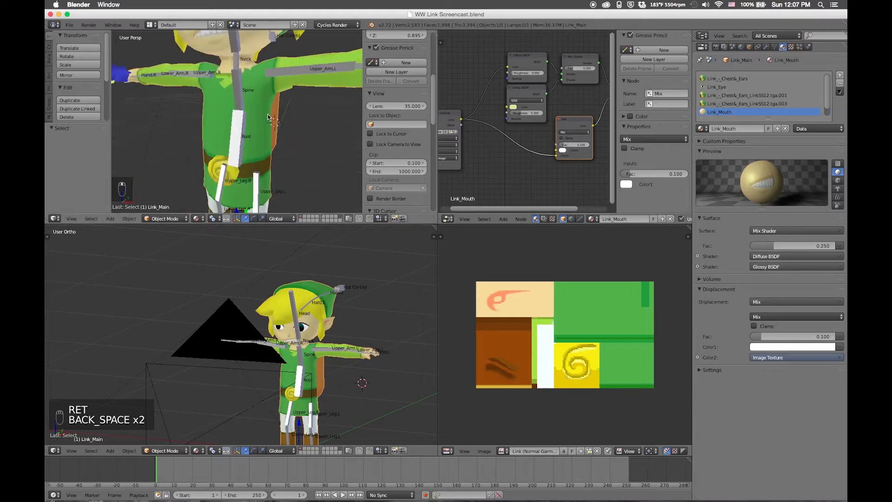
pyautogui.scroll(-3, 271, 103)
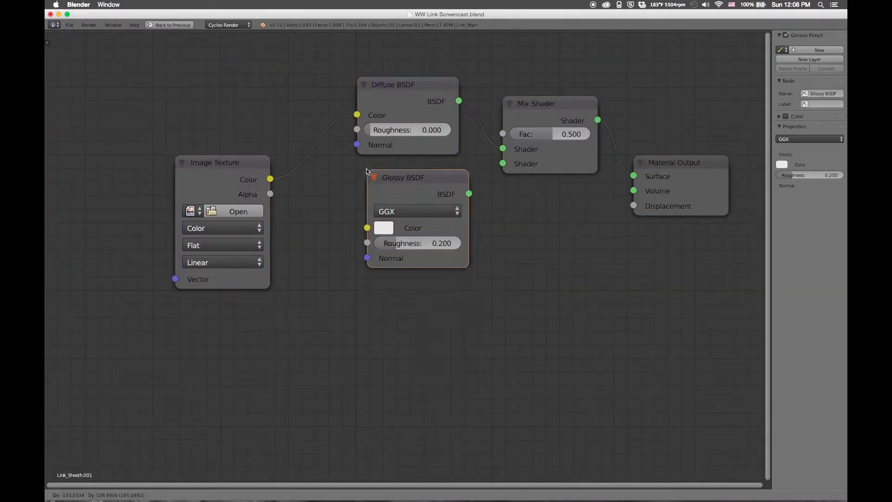
# Color the Link_Sheeth.001 material's Glossy BSDF orange, and maximize the rendered view to examine the whole character
pyautogui.click(375, 219)
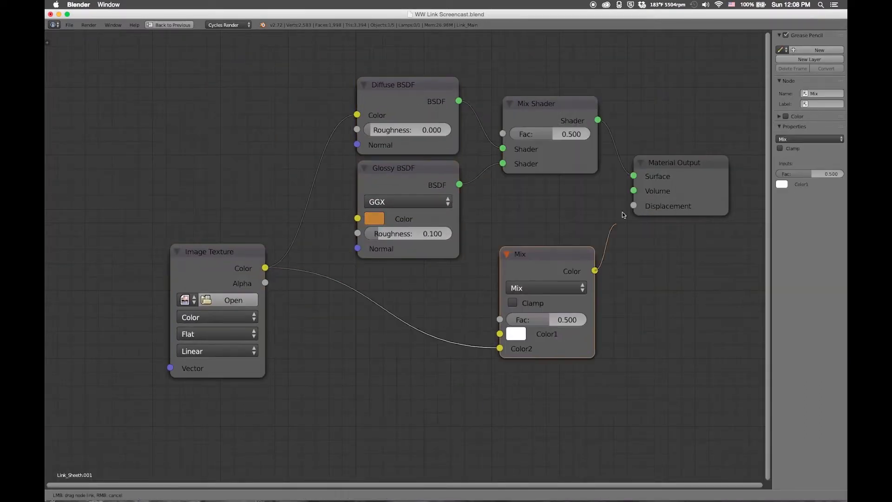
pyautogui.hotkey('ctrl', 'Up')
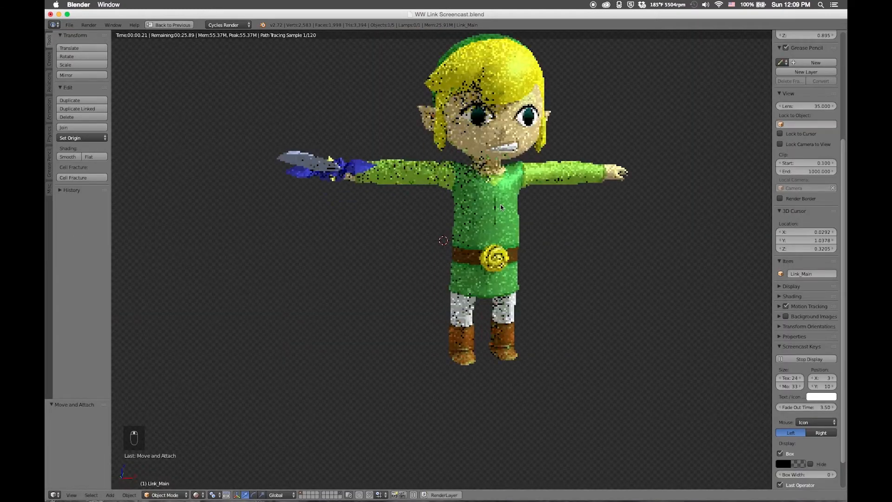
pyautogui.moveTo(490, 215); pyautogui.dragTo(496, 246, button='middle')
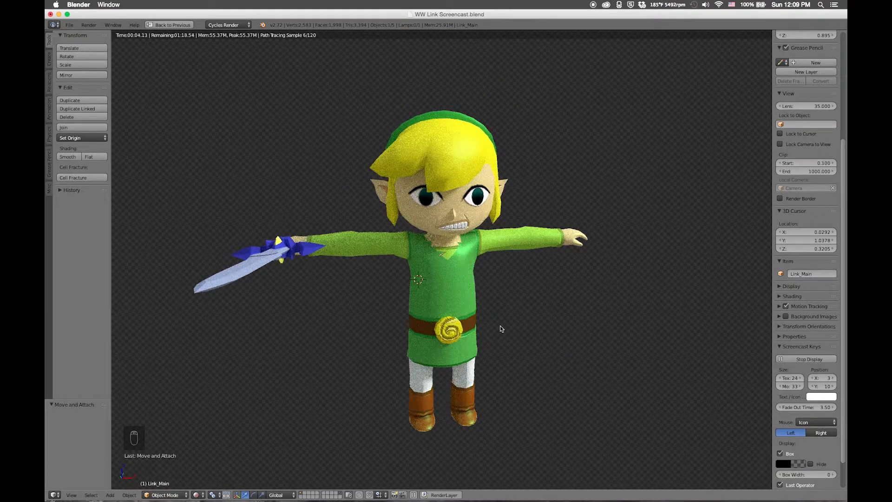
pyautogui.moveTo(526, 266); pyautogui.dragTo(484, 229, button='middle')
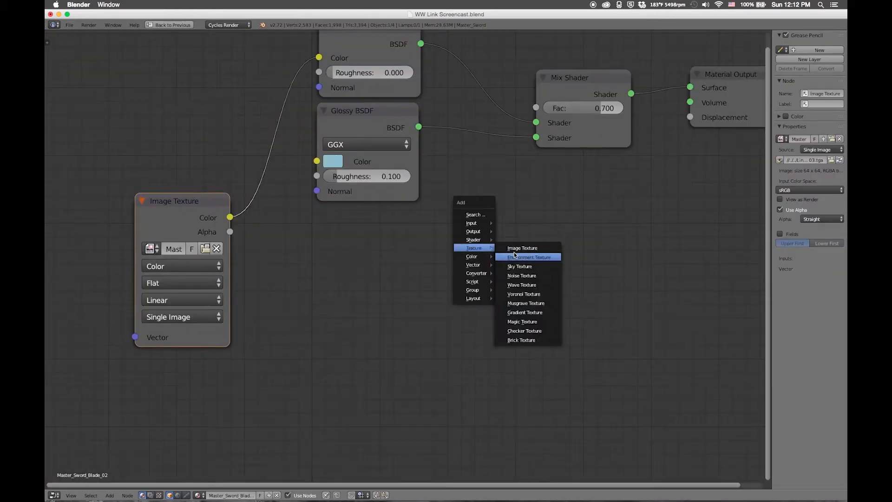
# Add a MixRGB node feeding Displacement in Master_Sword_Blade_02, and give Master_Sword_Blade_05 a yellow Glass BSDF
pyautogui.moveTo(481, 256)
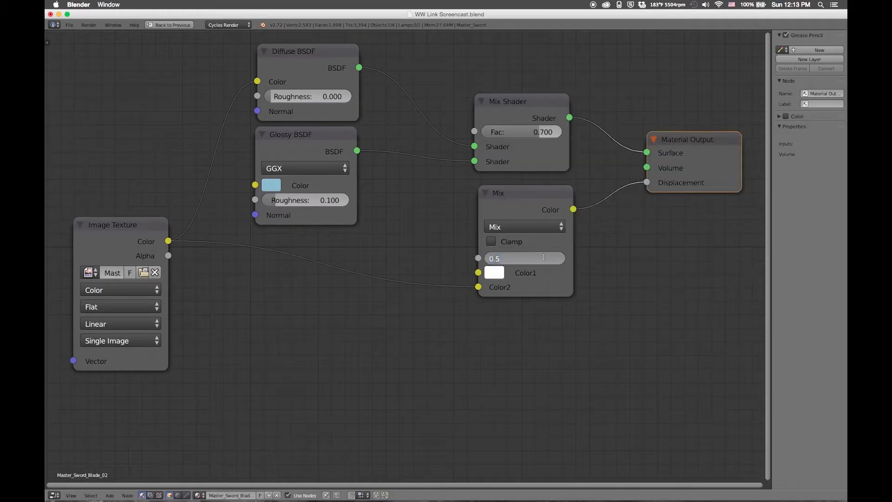
pyautogui.hotkey('ctrl', 'Up')
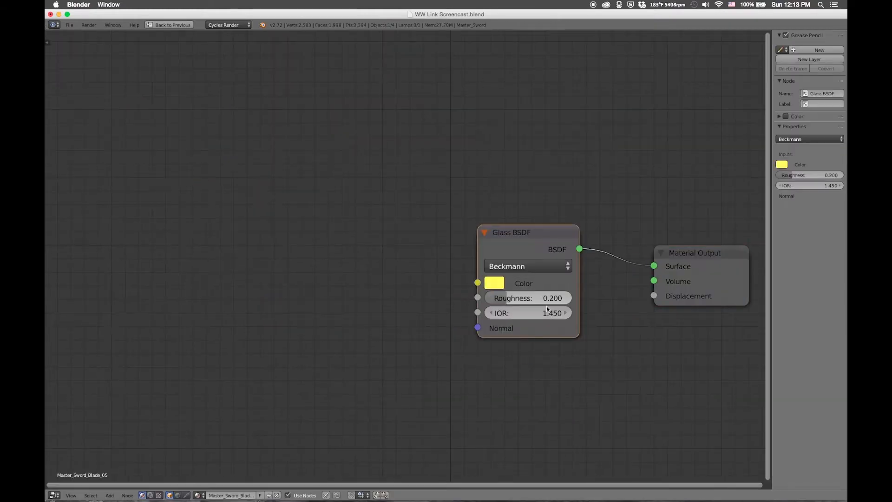
pyautogui.hotkey('ctrl', 'Up')
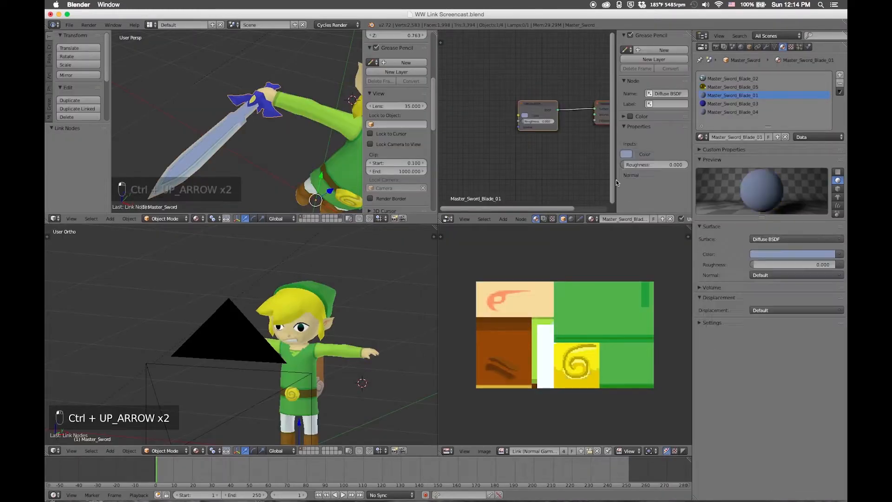
# In Master_Sword_Blade_01, insert a Hue Saturation Value node with saturation 0.000 before the Diffuse BSDF, and mix in a Glossy BSDF with a Mix Shader
pyautogui.hotkey('ctrl', 'Up')
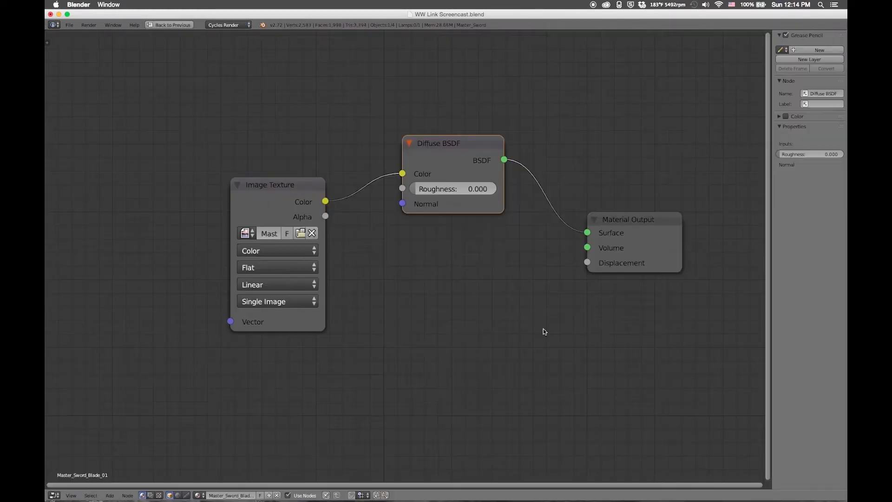
pyautogui.hotkey('shift', 'a')
pyautogui.moveTo(214, 198)
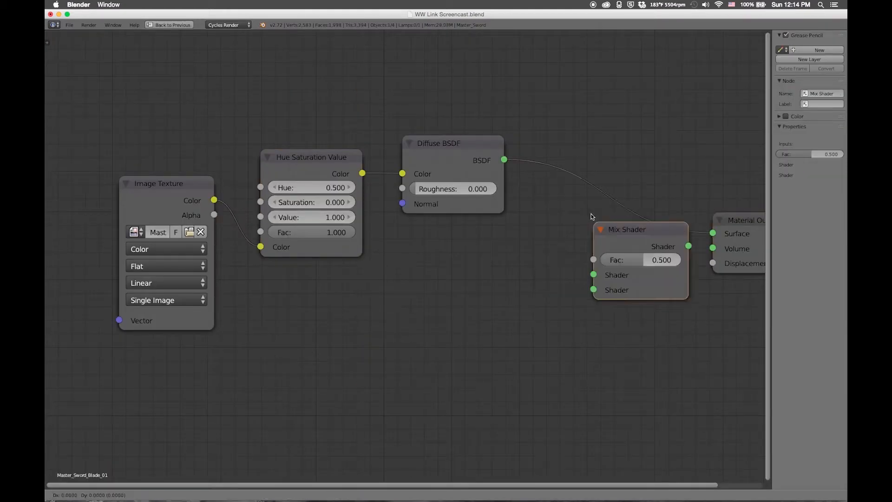
pyautogui.hotkey('shift', 'a')
pyautogui.moveTo(444, 268)
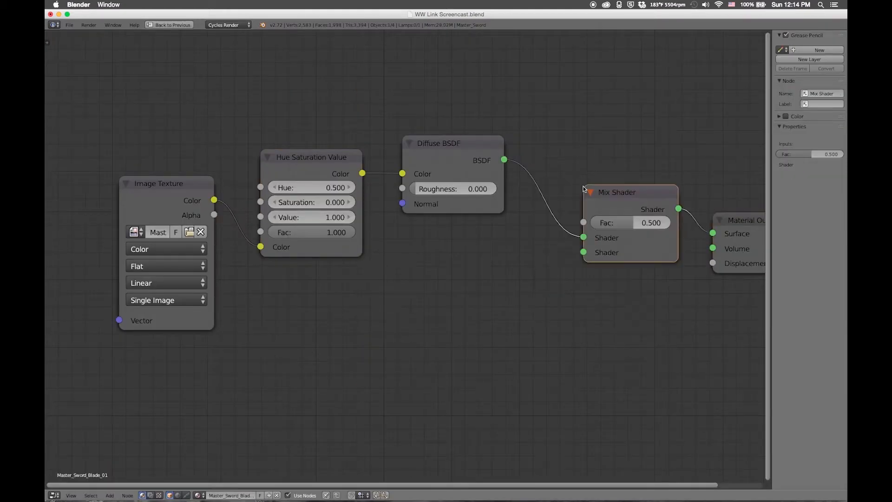
pyautogui.click(493, 297)
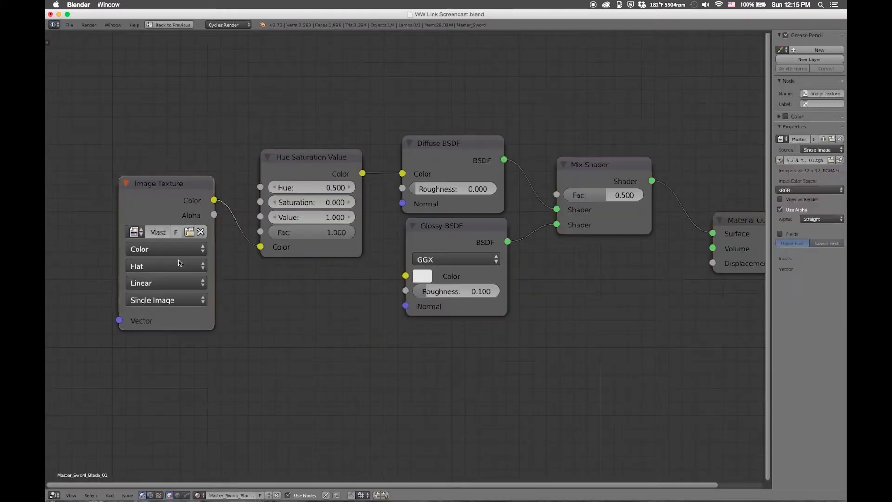
# In Master_Sword_Blade_03, connect the Mix node's Color output to the Material Output's Displacement, and restore the full layout
pyautogui.hotkey('ctrl', 'Up')
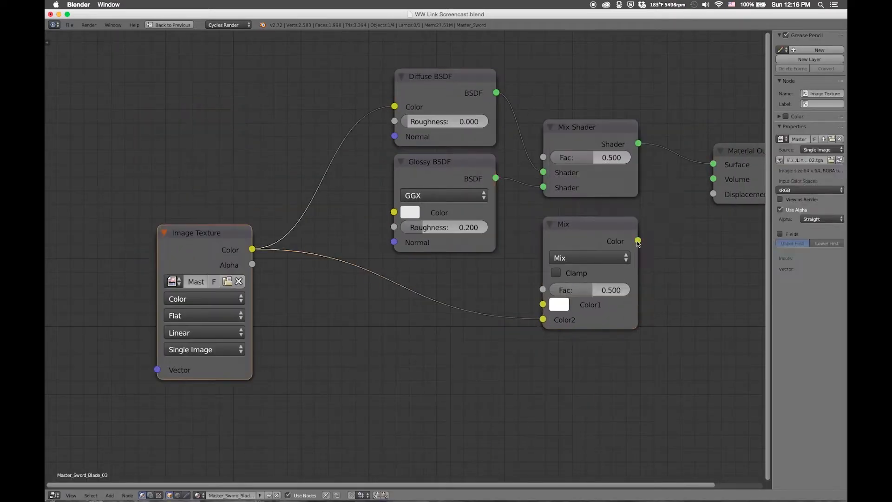
pyautogui.moveTo(638, 241); pyautogui.dragTo(714, 194)
pyautogui.hotkey('ctrl', 'Up')
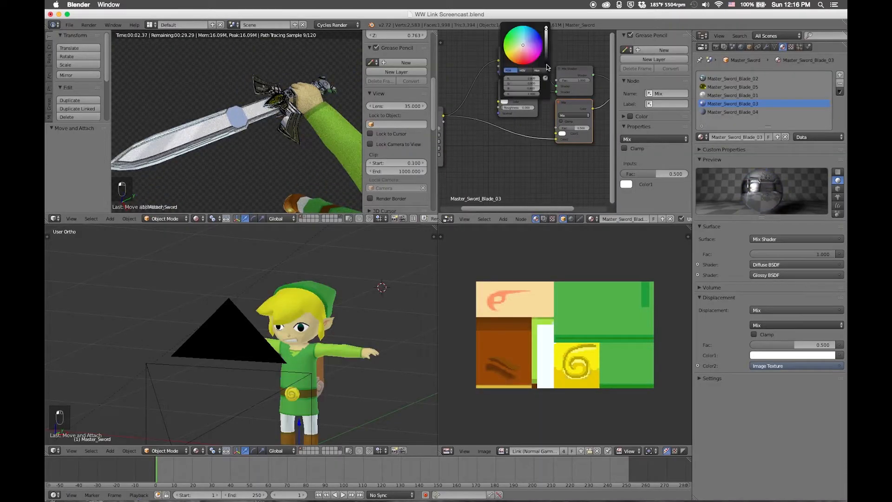
# Load Master Sword 03.tga into the Image Texture node of Master_Sword_Blade_04, and return to the full layout
pyautogui.click(673, 89)
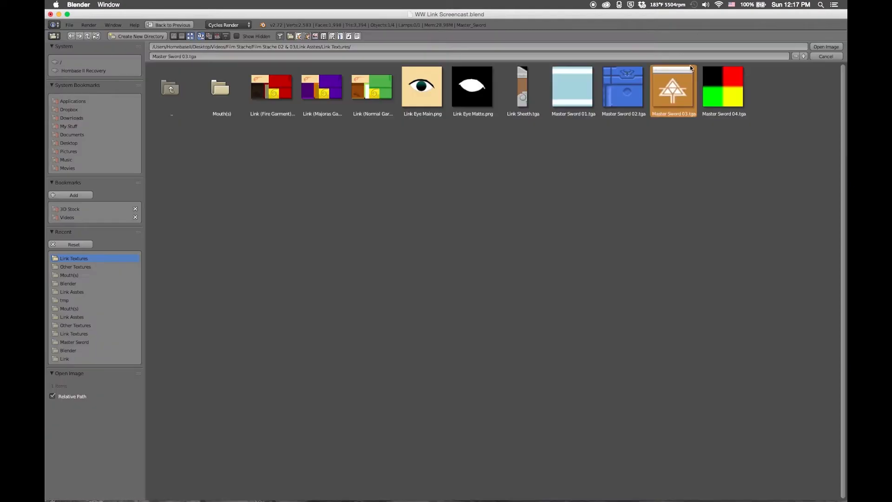
pyautogui.click(825, 47)
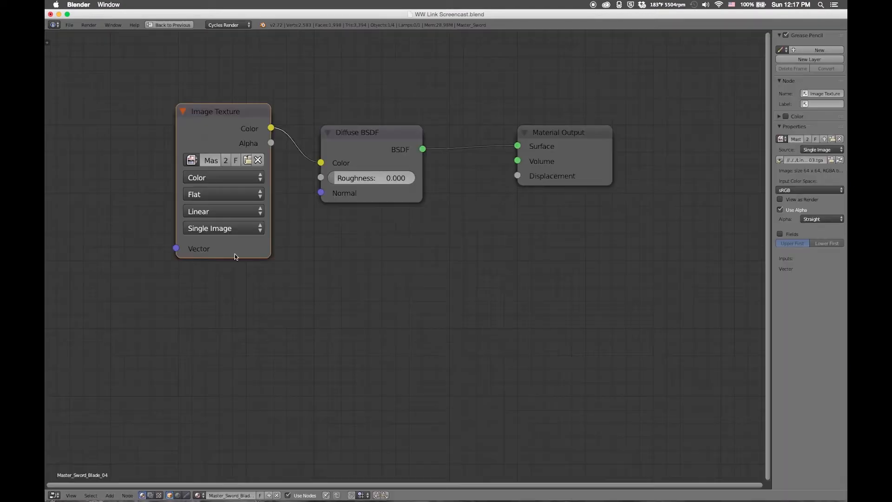
pyautogui.scroll(-3, 306, 245)
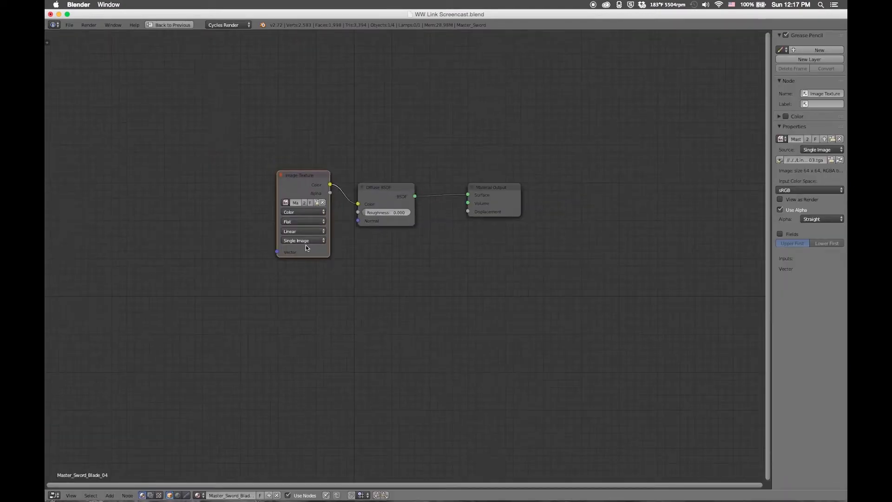
pyautogui.hotkey('ctrl', 'Up')
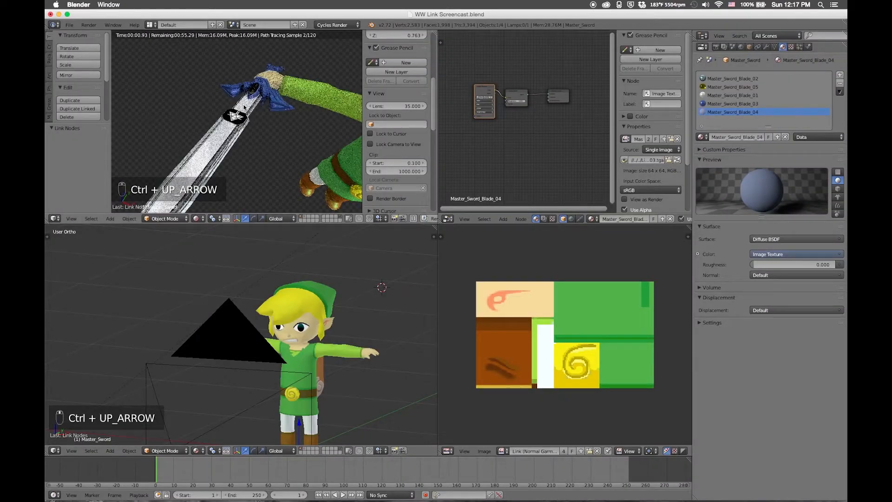
# Move Master_Sword_Blade_04's Image Texture node farther away from the Diffuse BSDF to make room between them
pyautogui.moveTo(489, 141); pyautogui.dragTo(445, 185, button='middle')
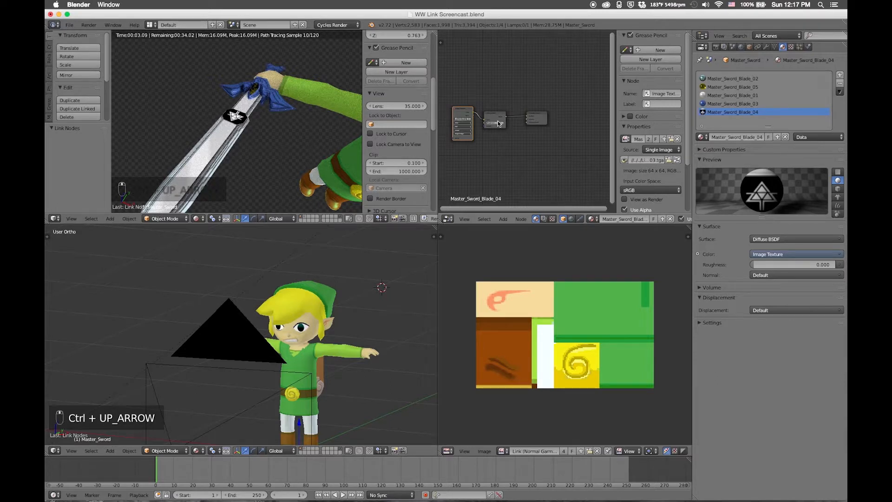
pyautogui.scroll(2, 499, 123)
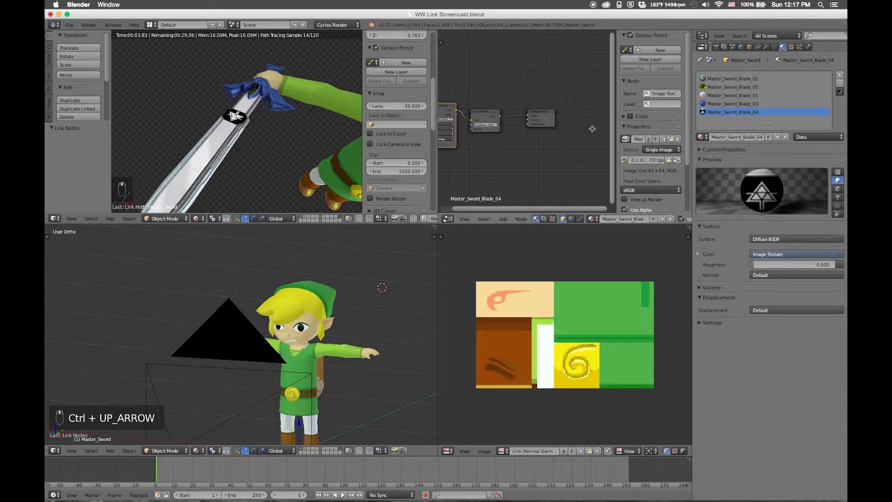
pyautogui.hscroll(-3, 592, 129)
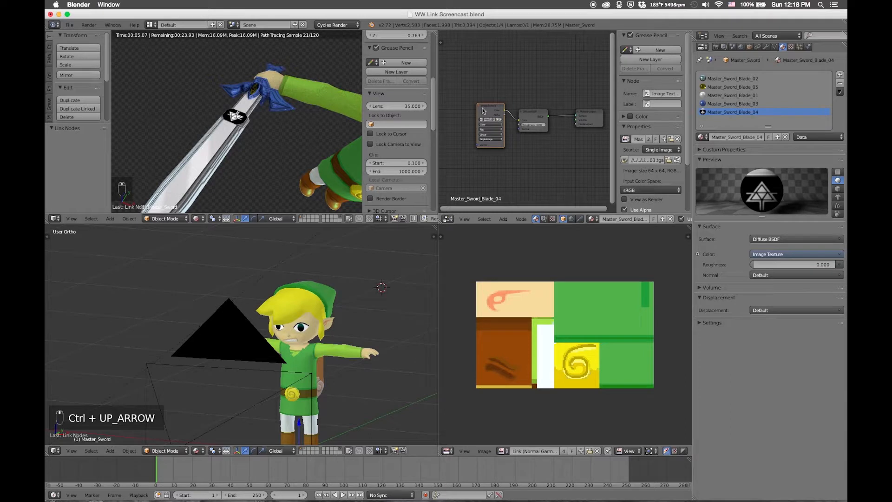
pyautogui.click(451, 111)
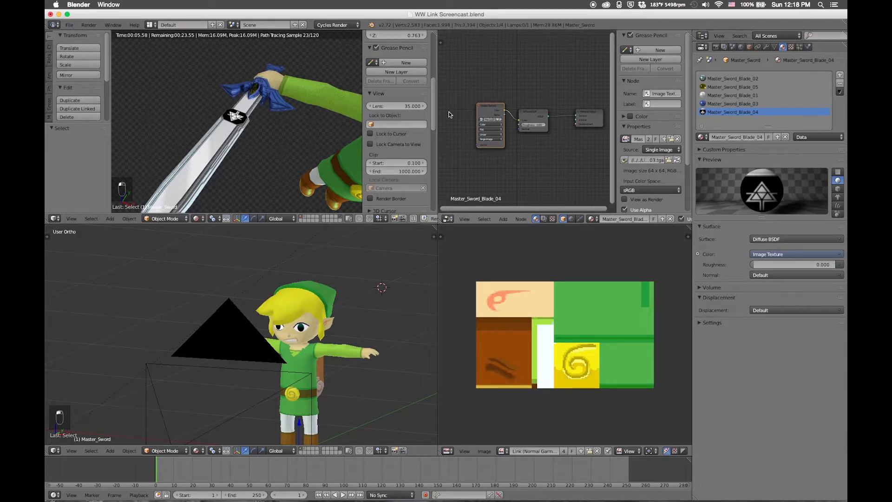
pyautogui.moveTo(483, 112); pyautogui.dragTo(450, 114)
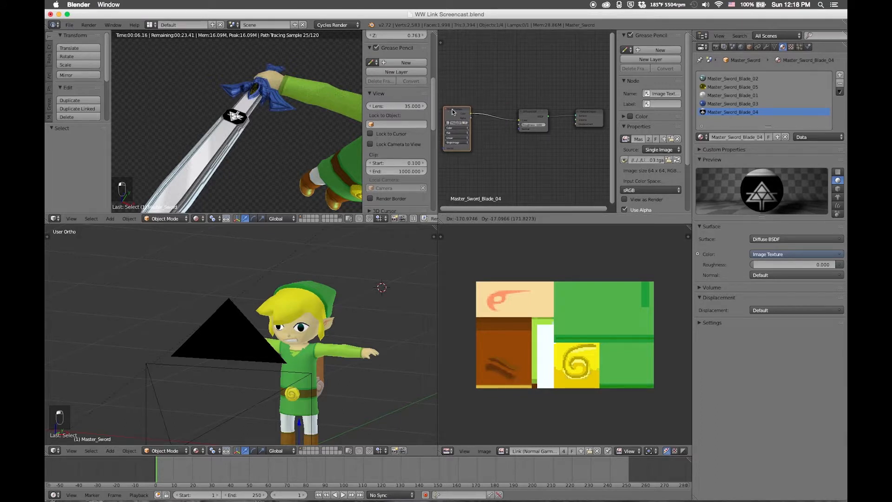
pyautogui.click(472, 96)
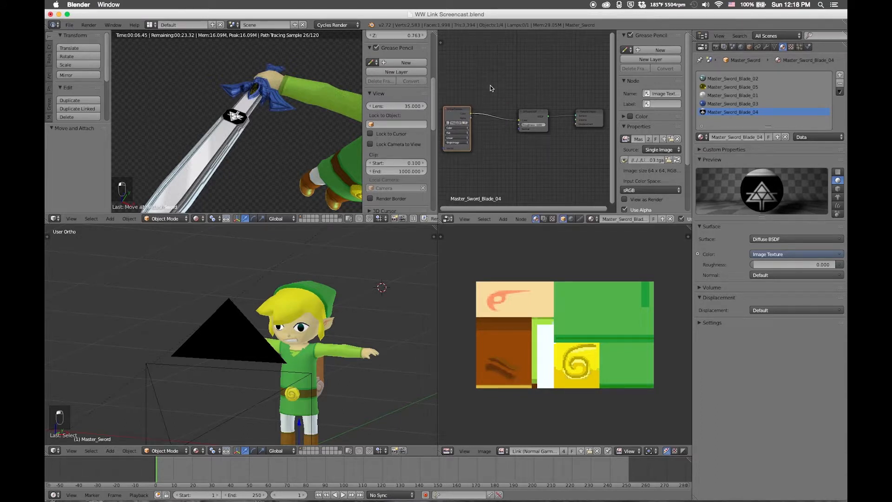
# Add a ColorRamp node with its Fac fed by the Image Texture's Color, and move the Diffuse BSDF up beneath it
pyautogui.hotkey('ctrl', 'Up')
pyautogui.hotkey('shift', 'a')
pyautogui.moveTo(430, 161)
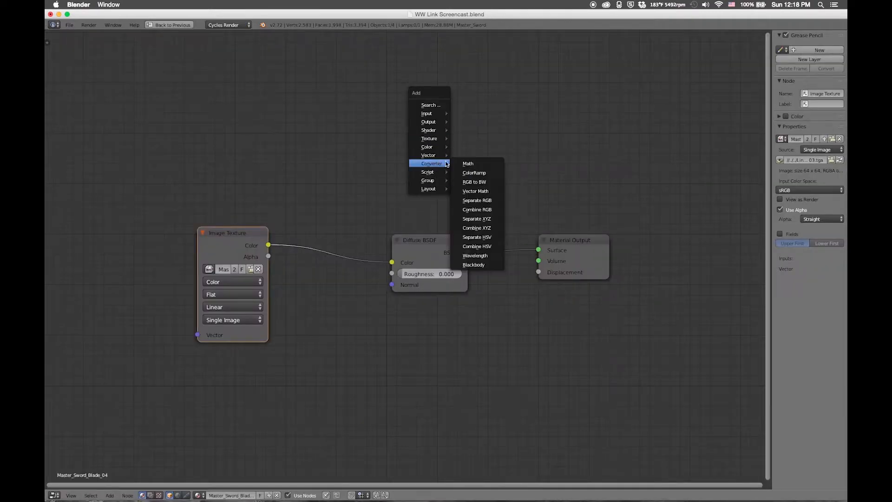
pyautogui.click(481, 170)
pyautogui.click(350, 99)
pyautogui.moveTo(268, 245); pyautogui.dragTo(350, 195)
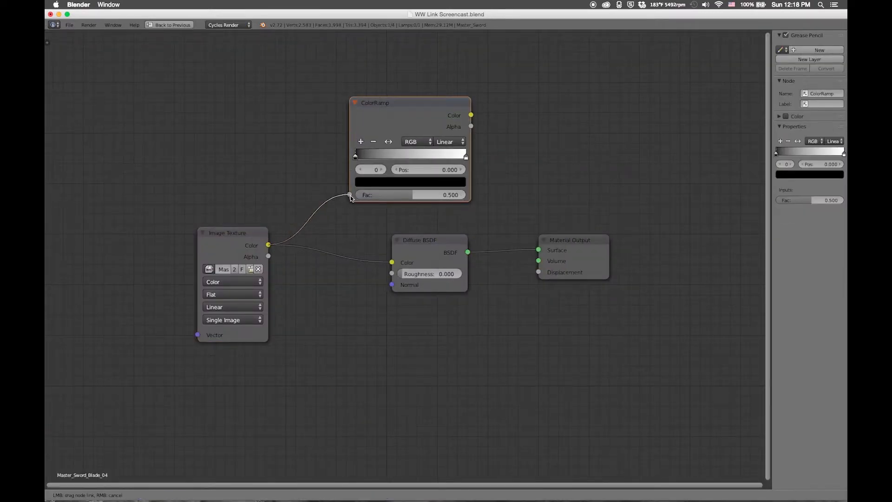
pyautogui.moveTo(452, 247); pyautogui.dragTo(455, 217)
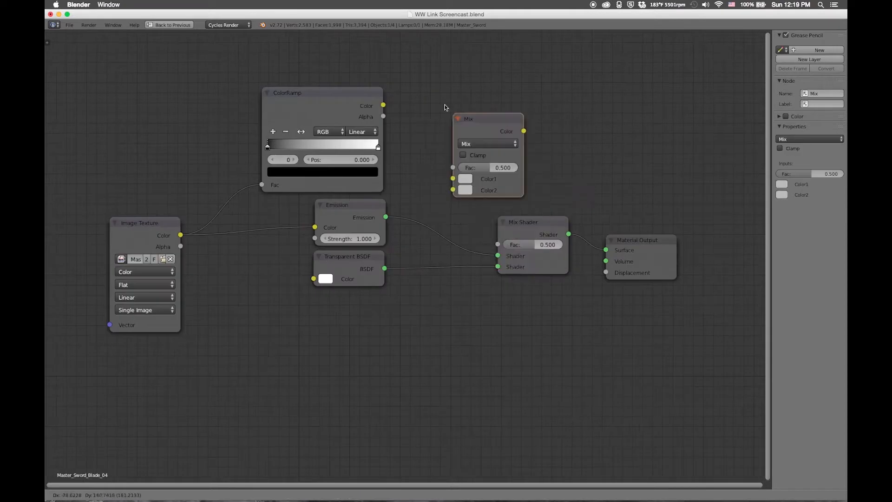
# Place a MixRGB node beside the ColorRamp, and set its blend type to Add with a factor of 1.000
pyautogui.click(454, 109)
pyautogui.click(469, 134)
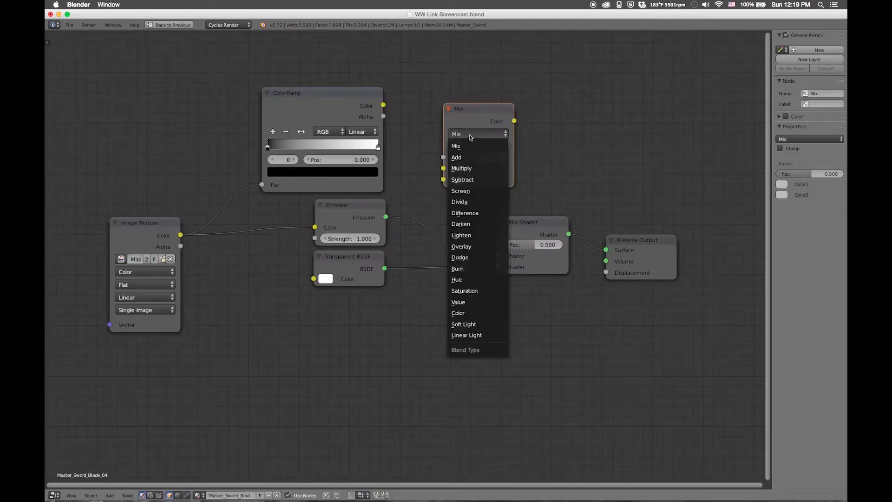
pyautogui.click(458, 156)
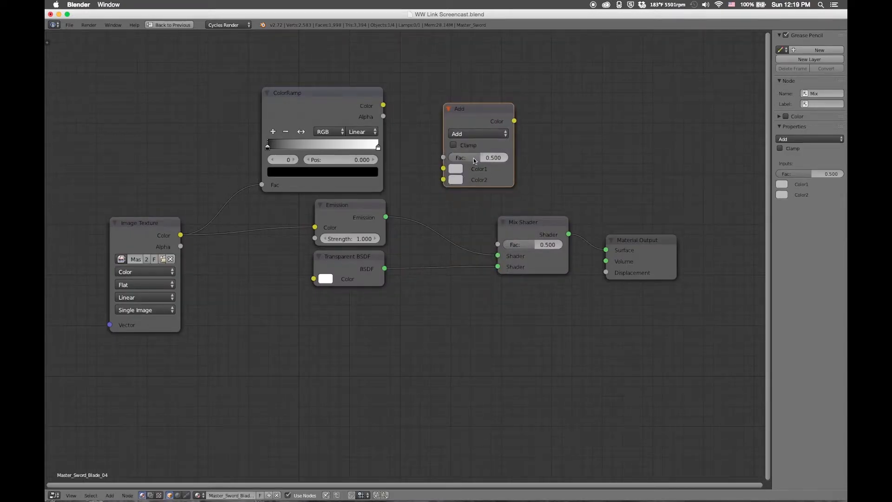
pyautogui.moveTo(479, 158); pyautogui.dragTo(493, 158)
# Make the Add node's Color2 black, and wire the node between the ColorRamp's Color output and the Mix Shader's Fac using Color1
pyautogui.click(455, 170)
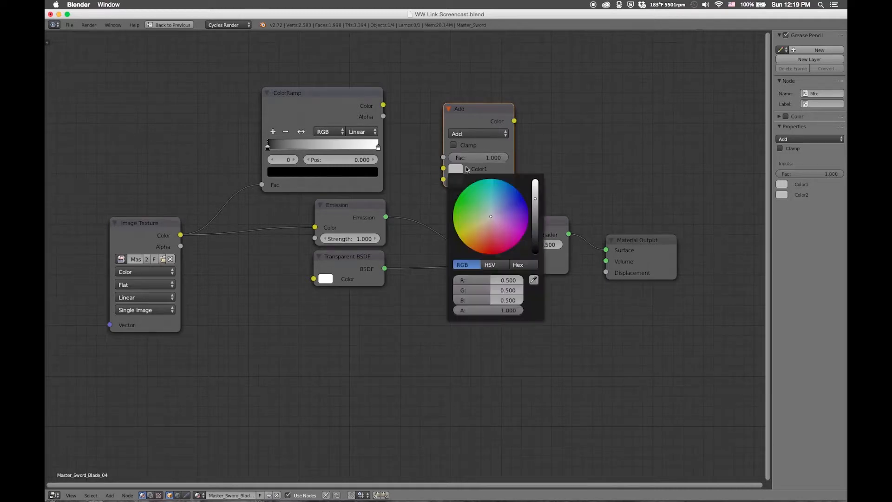
pyautogui.click(455, 179)
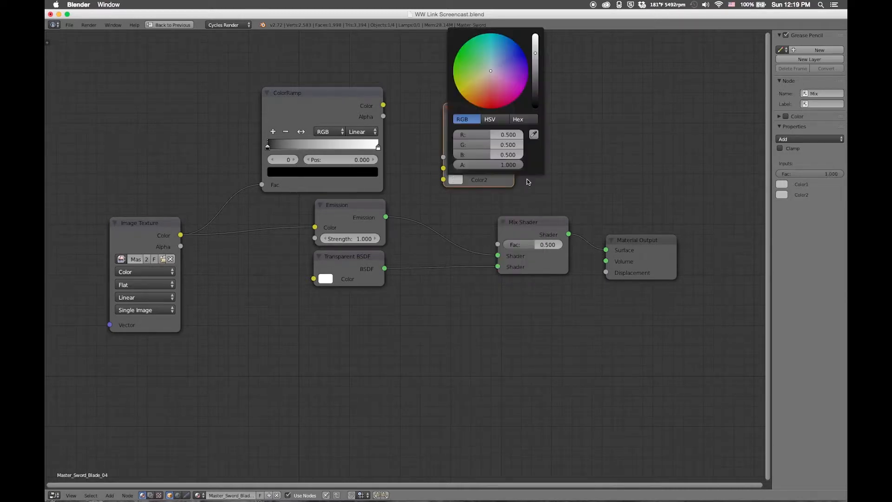
pyautogui.moveTo(536, 53); pyautogui.dragTo(535, 106)
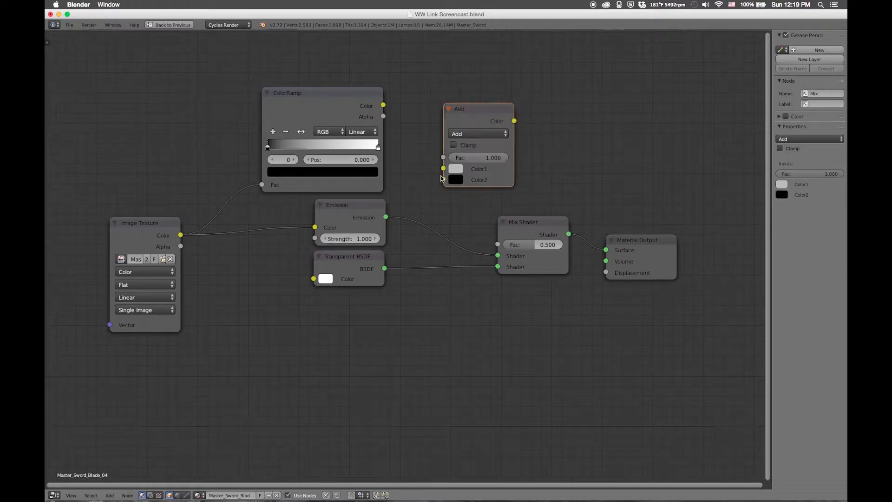
pyautogui.click(458, 173)
pyautogui.moveTo(383, 105); pyautogui.dragTo(443, 169)
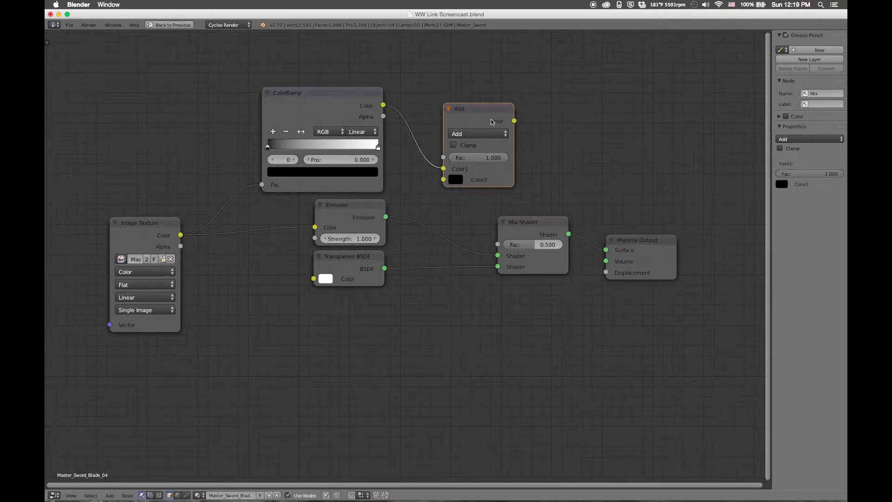
pyautogui.moveTo(463, 120); pyautogui.dragTo(551, 166)
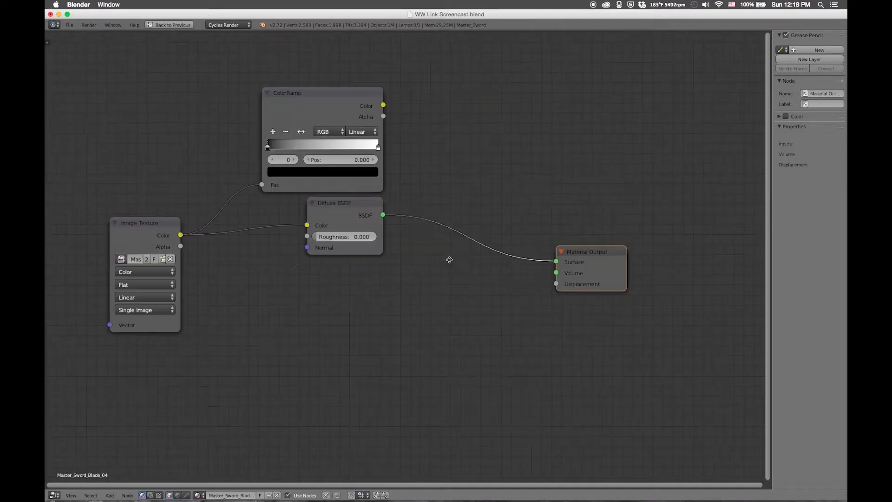
# Add an Emission shader fed by the Image Texture's Color, and connect it to the Material Output's Surface
pyautogui.hotkey('shift', 'a')
pyautogui.moveTo(444, 266)
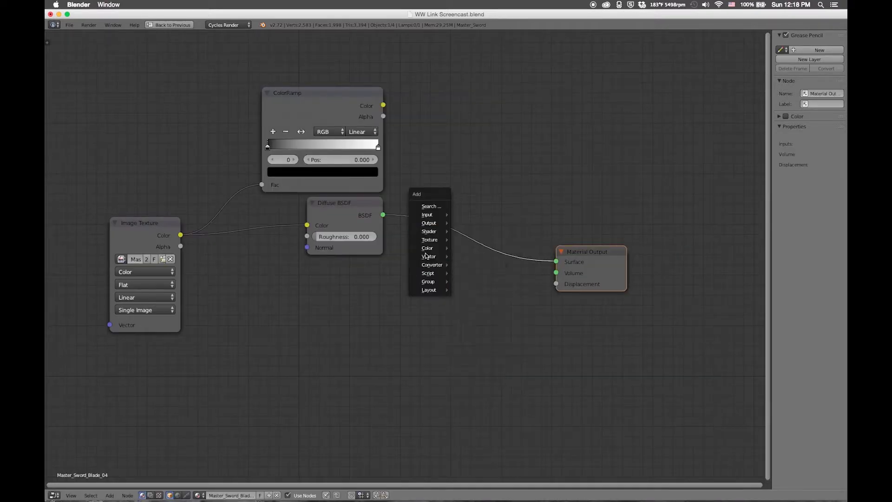
pyautogui.click(479, 341)
pyautogui.click(409, 327)
pyautogui.moveTo(308, 225); pyautogui.dragTo(375, 333)
pyautogui.moveTo(446, 322); pyautogui.dragTo(556, 261)
# Delete the Diffuse BSDF, move the Emission node into its place, and shift the Material Output farther away
pyautogui.click(370, 219)
pyautogui.press('x')
pyautogui.click(380, 310)
pyautogui.click(382, 308)
pyautogui.moveTo(411, 320); pyautogui.dragTo(352, 212)
pyautogui.moveTo(581, 252); pyautogui.dragTo(630, 240)
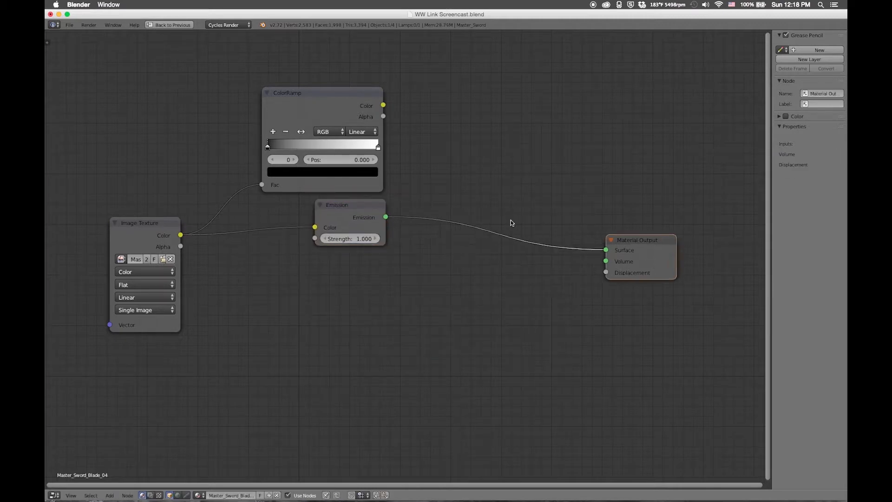
# Insert a Mix Shader between the Emission node and the Material Output's Surface
pyautogui.hotkey('shift', 'a')
pyautogui.moveTo(505, 221)
pyautogui.click(541, 222)
pyautogui.click(498, 217)
# Add a Transparent BSDF below the Emission node, and connect it to the Mix Shader's second Shader input
pyautogui.hotkey('shift', 'a')
pyautogui.moveTo(399, 262)
pyautogui.click(443, 297)
pyautogui.click(347, 265)
pyautogui.moveTo(385, 261); pyautogui.dragTo(498, 266)
pyautogui.hotkey('shift', 'a')
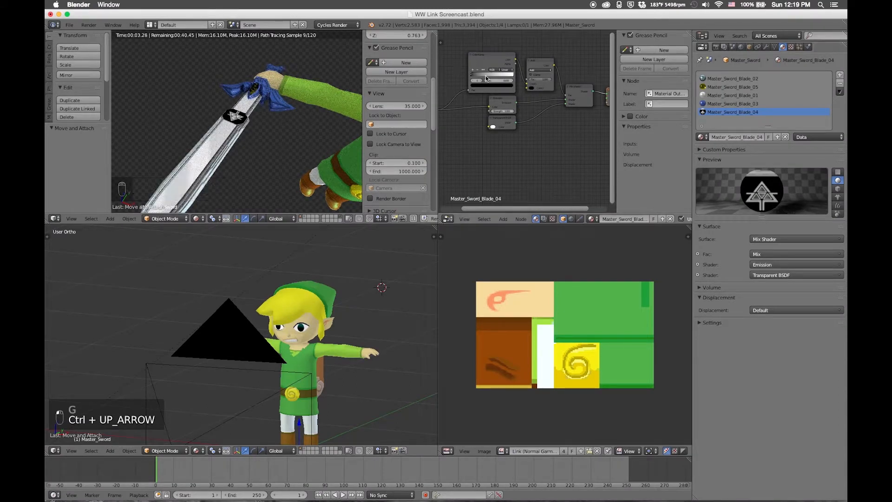
# Reverse the ColorRamp so it runs from white at the start to black at position 1.000, and restore the full layout
pyautogui.hotkey('ctrl', 'Up')
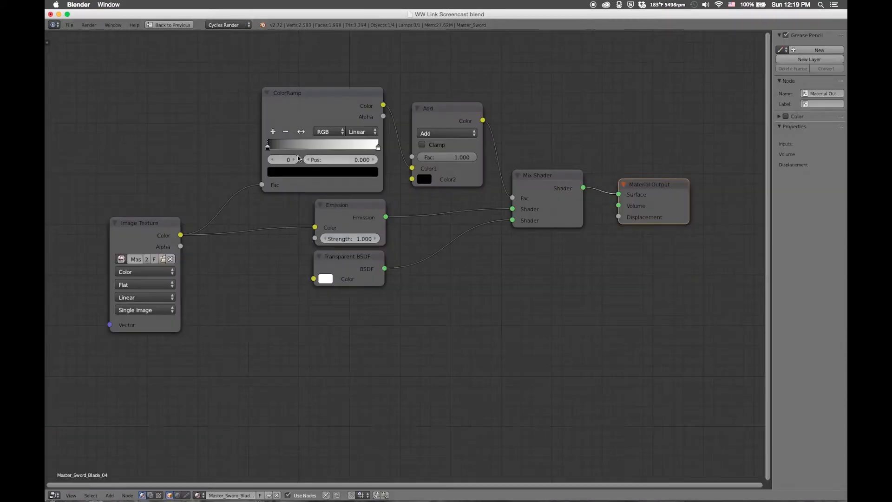
pyautogui.moveTo(272, 151); pyautogui.dragTo(254, 148)
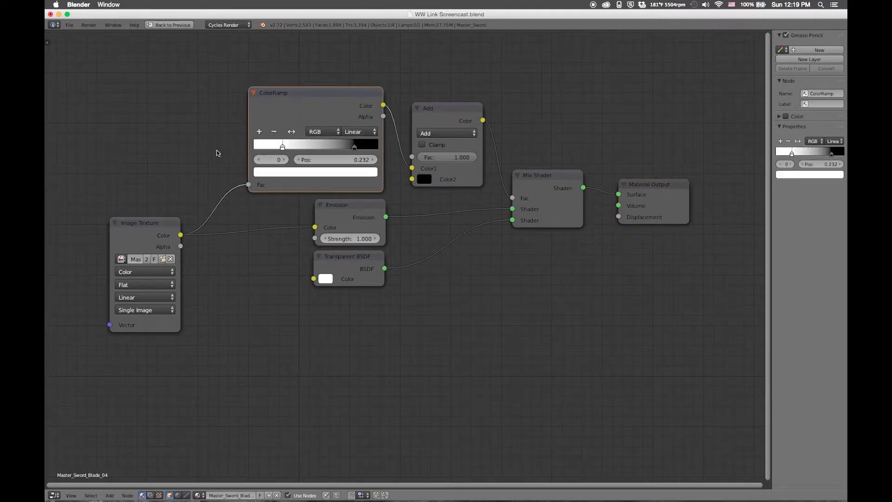
pyautogui.moveTo(357, 150); pyautogui.dragTo(398, 156)
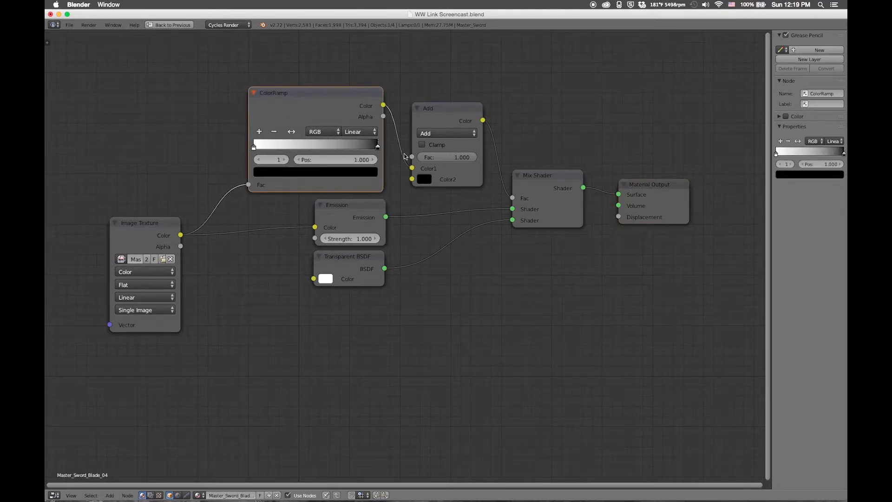
pyautogui.hotkey('ctrl', 'Up')
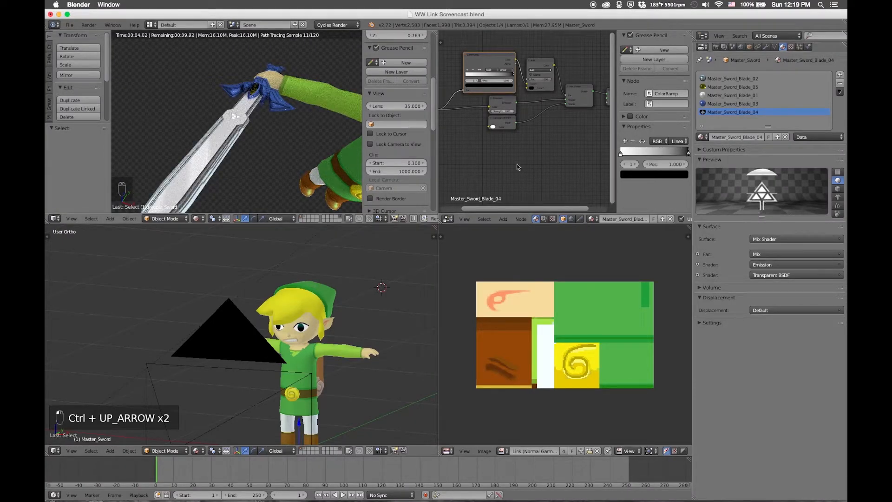
# Examine the whole character and his sword in the maximized rendered view, and return to the full layout
pyautogui.scroll(2, 511, 109)
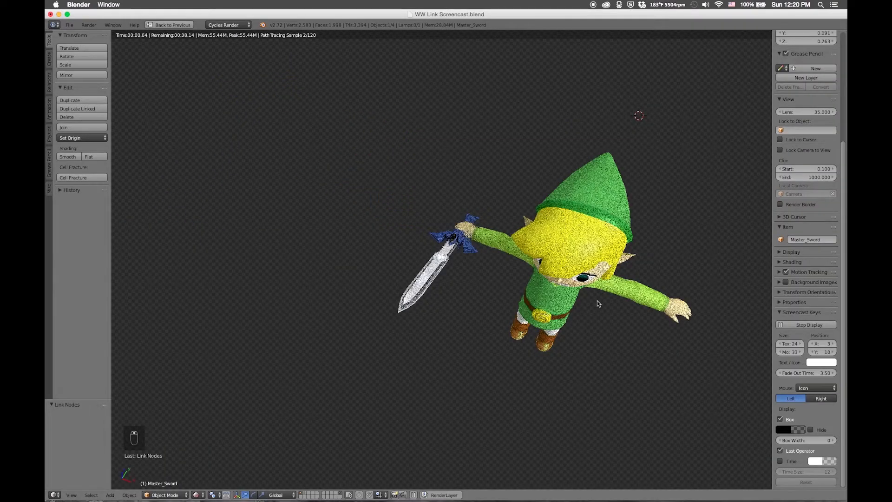
pyautogui.moveTo(595, 407); pyautogui.dragTo(579, 361, button='middle')
pyautogui.keyDown('shift'); pyautogui.moveTo(582, 281); pyautogui.dragTo(542, 274, button='middle'); pyautogui.keyUp('shift')
pyautogui.hotkey('ctrl', 'Up')
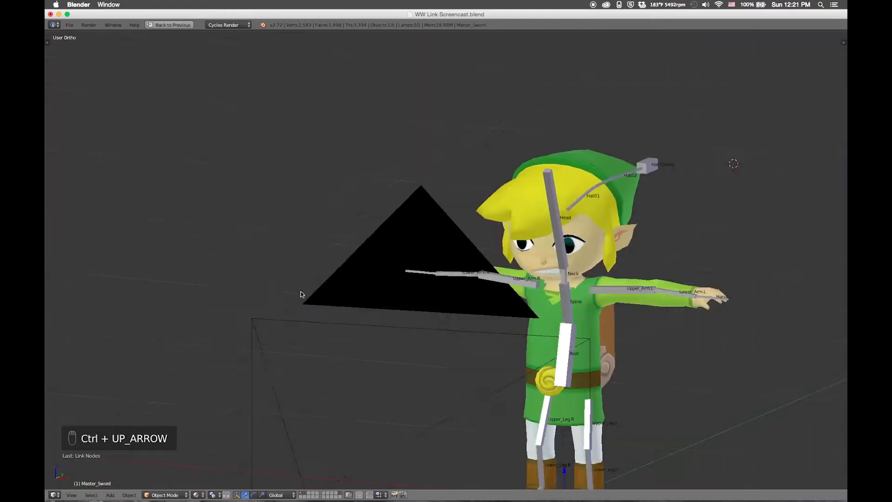
# Pose the Hat Control bone, moving and rotating it so the hat tip droops behind the character
pyautogui.press('KP_3')
pyautogui.press('r')
pyautogui.press('r')
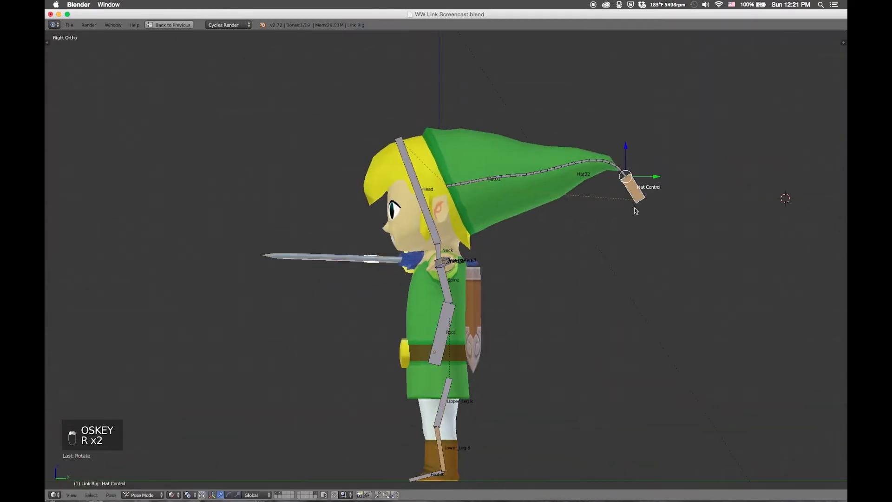
pyautogui.hotkey('alt', 'r')
pyautogui.press('g')
pyautogui.rightClick(576, 297)
pyautogui.press('g')
pyautogui.press('1')
pyautogui.press('r')
pyautogui.press('g')
# Rotate the left arm, starting from the Upper_Arm.L bone, so it hangs down beside the body
pyautogui.rightClick(686, 274)
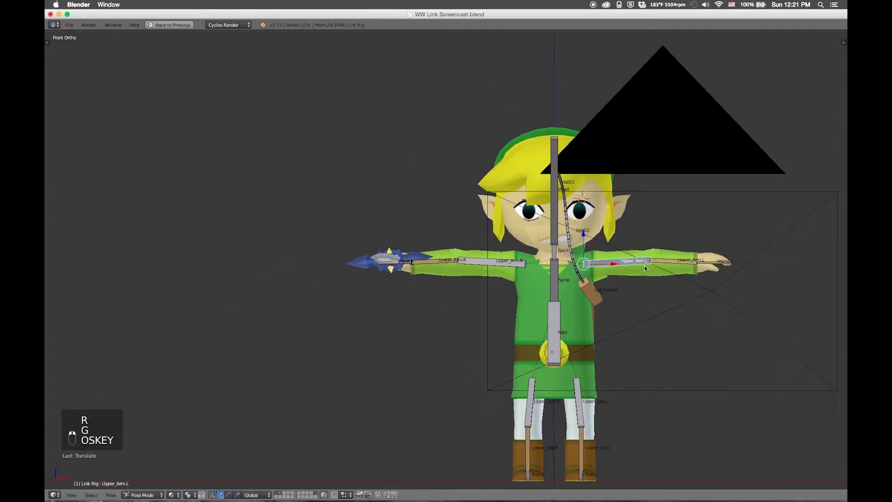
pyautogui.press('g')
pyautogui.press('3')
pyautogui.press('r')
pyautogui.press('r')
pyautogui.press('r')
pyautogui.press('1')
# Rotate the right upper and lower arm bones to raise and bend the right arm toward the head
pyautogui.rightClick(493, 263)
pyautogui.press('r')
pyautogui.rightClick(437, 262)
pyautogui.press('r')
pyautogui.press('3')
pyautogui.press('r')
pyautogui.press('r')
pyautogui.press('r')
# Refine the right arm and hand rotation so the hand holds the sword behind the head
pyautogui.press('g')
pyautogui.hotkey('alt', 'r')
pyautogui.press('r')
pyautogui.press('1')
pyautogui.press('r')
pyautogui.press('g')
pyautogui.moveTo(516, 228); pyautogui.dragTo(570, 191, button='middle')
pyautogui.press('r')
pyautogui.press('1')
# Lower the Root bone so the character crouches slightly
pyautogui.rightClick(552, 228)
pyautogui.rightClick(557, 280)
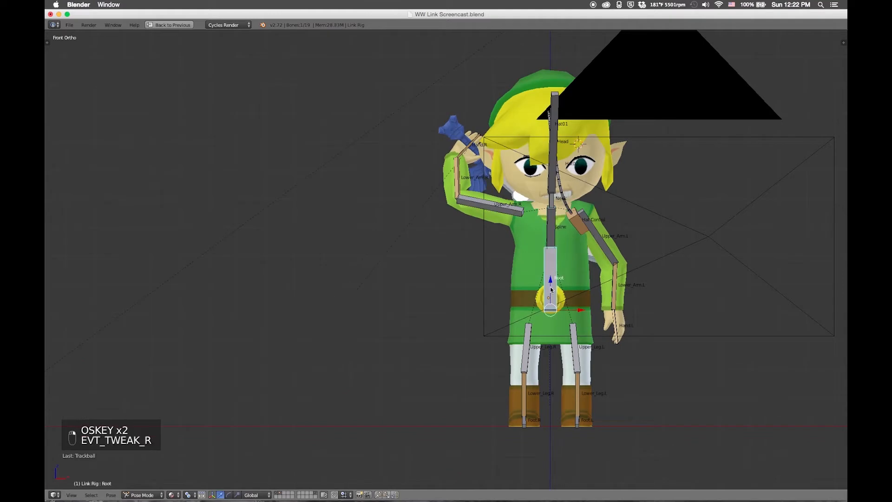
pyautogui.press('g')
# Rotate the head bone in the front and side views to tilt and turn the character's head
pyautogui.rightClick(550, 160)
pyautogui.press('r')
pyautogui.press('r')
pyautogui.press('r')
pyautogui.press('r')
pyautogui.click(622, 116)
pyautogui.press('r')
pyautogui.press('1')
pyautogui.press('3')
pyautogui.press('1')
pyautogui.press('r')
# Select both foot bones, then move and rotate them together to reposition the feet under the bent knees
pyautogui.click(530, 411)
pyautogui.rightClick(524, 443)
pyautogui.keyDown('shift'); pyautogui.rightClick(578, 442); pyautogui.keyUp('shift')
pyautogui.press('g')
pyautogui.press('1')
pyautogui.scroll(3, 581, 396)
pyautogui.press('3')
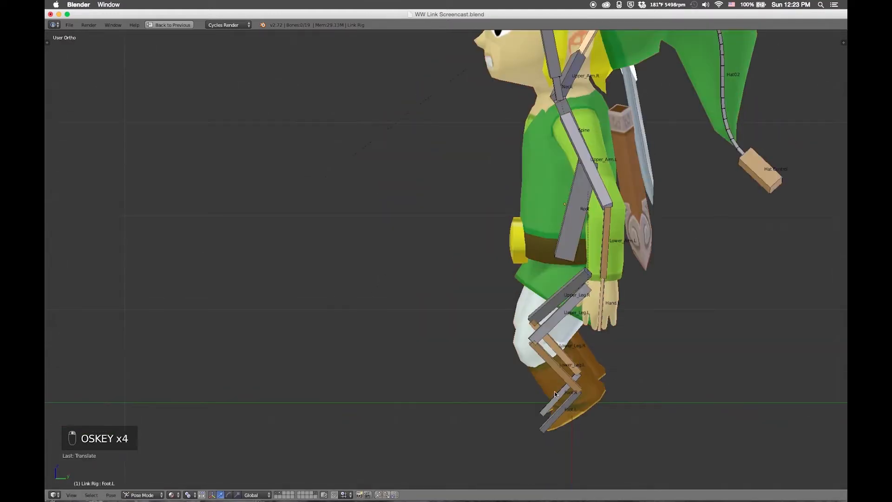
pyautogui.press('1')
pyautogui.press('3')
pyautogui.press('r')
pyautogui.click(616, 407)
# Reposition the right leg, and clear and redo the rotation of its foot bone
pyautogui.rightClick(554, 321)
pyautogui.press('1')
pyautogui.press('g')
pyautogui.rightClick(546, 363)
pyautogui.hotkey('alt', 'r')
pyautogui.press('r')
pyautogui.press('r')
pyautogui.click(582, 342)
# Rotate the left foot bone to sit flat on the ground, and deselect all bones
pyautogui.rightClick(652, 362)
pyautogui.press('r')
pyautogui.press('r')
pyautogui.press('r')
pyautogui.click(642, 376)
pyautogui.scroll(-5, 642, 371)
pyautogui.moveTo(641, 367); pyautogui.dragTo(382, 199, button='middle')
pyautogui.press('a')
pyautogui.press('a')
pyautogui.press('a')
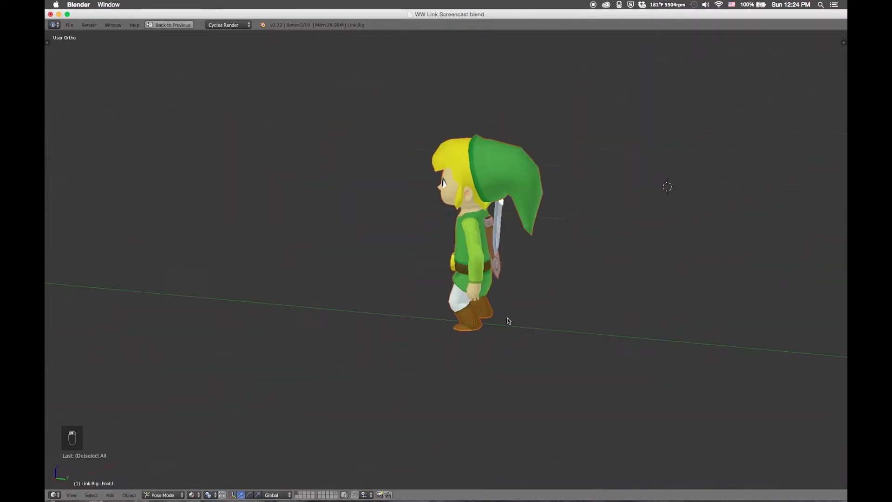
pyautogui.press('1')
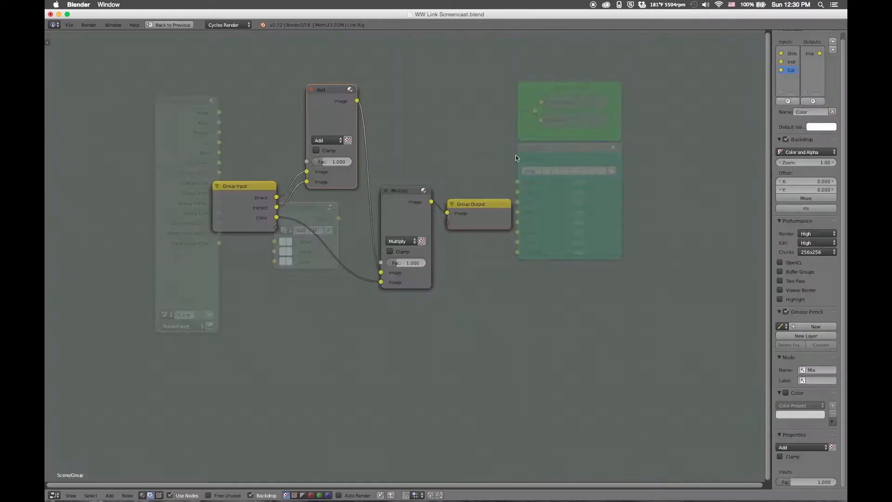
# Leave the node group, link the Diffuse Direct, Indirect and Color outputs to Add -> Multiply, and connect its Image output to Diff
pyautogui.press('Tab')
pyautogui.moveTo(219, 164); pyautogui.dragTo(274, 252)
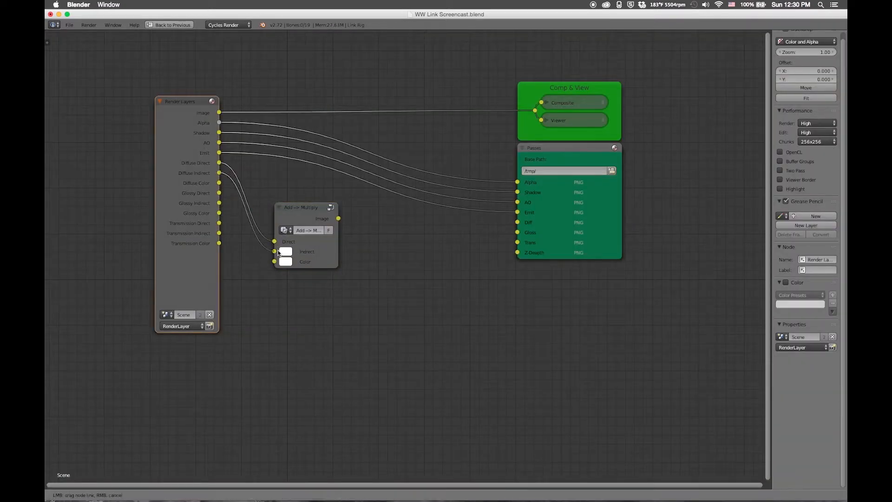
pyautogui.moveTo(219, 183); pyautogui.dragTo(274, 261)
pyautogui.moveTo(339, 218); pyautogui.dragTo(518, 222)
# Collapse the Add -> Multiply node, place it beside the Diffuse outputs of Render Layers, and duplicate it
pyautogui.click(307, 207)
pyautogui.press('h')
pyautogui.moveTo(308, 203); pyautogui.dragTo(292, 180)
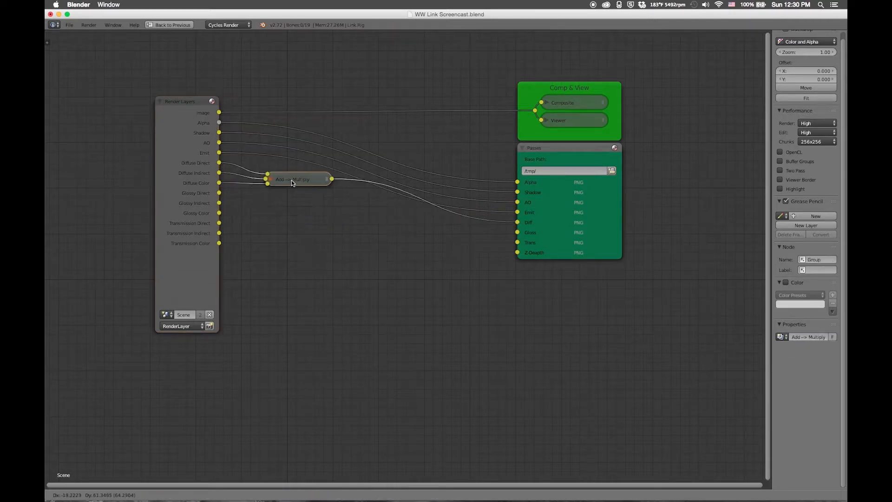
pyautogui.hotkey('shift', 'd')
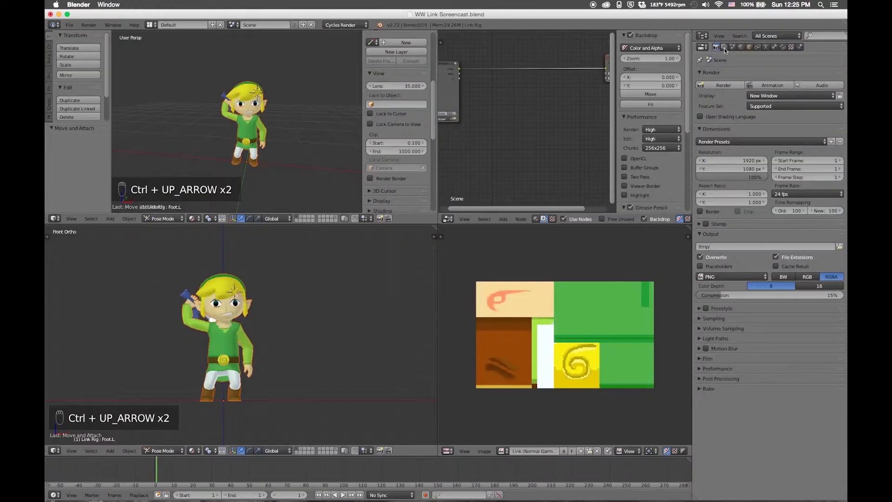
# Enable the Direct, Indirect and Color passes for both Diffuse and Glossy on RenderLayer
pyautogui.moveTo(518, 122); pyautogui.dragTo(554, 128, button='middle')
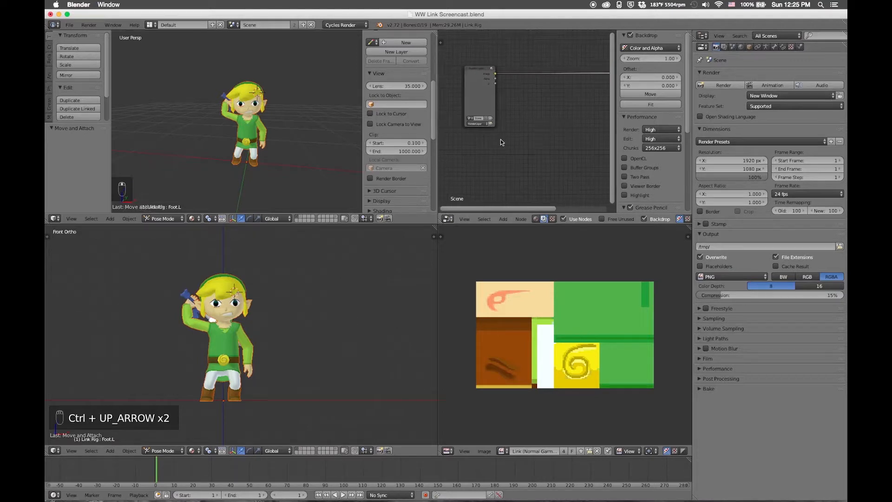
pyautogui.keyDown('ctrl'); pyautogui.moveTo(501, 102); pyautogui.dragTo(501, 97, button='middle'); pyautogui.keyUp('ctrl')
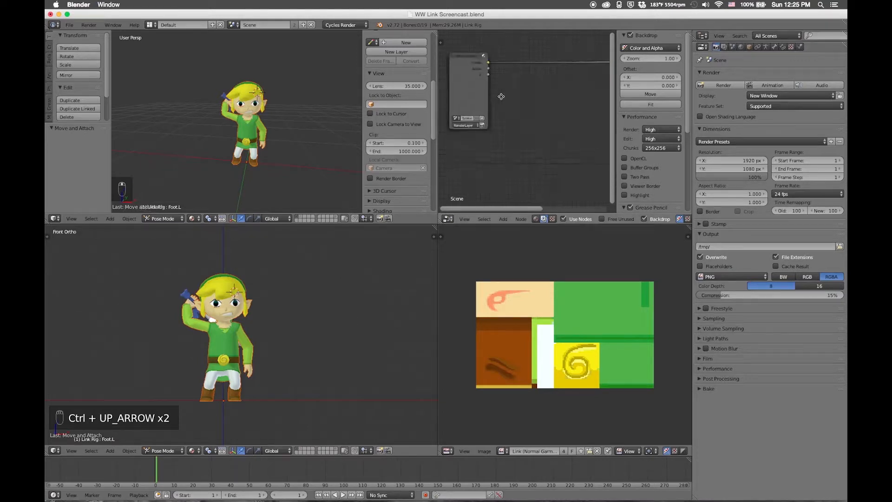
pyautogui.click(732, 47)
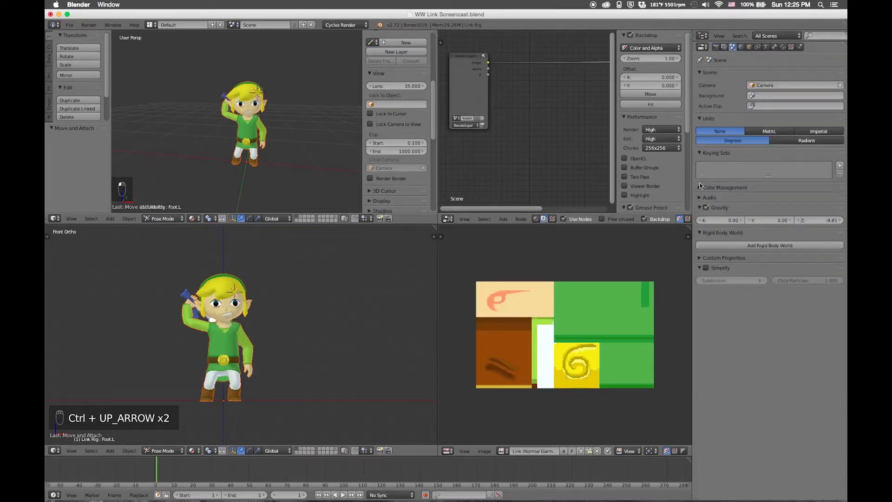
pyautogui.click(724, 47)
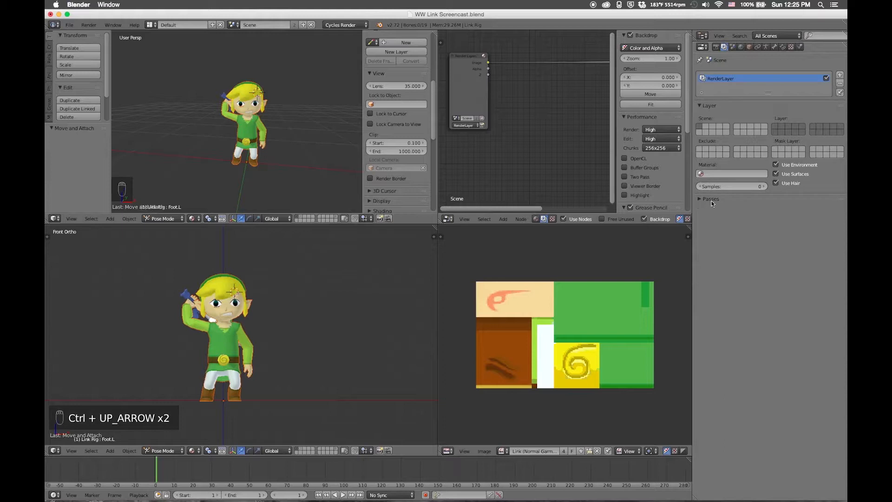
pyautogui.click(699, 200)
pyautogui.click(788, 222)
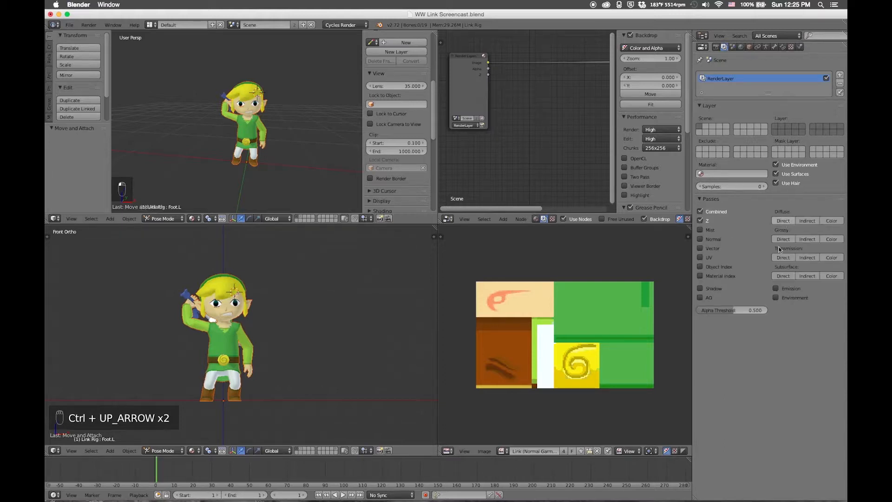
pyautogui.click(785, 239)
pyautogui.click(831, 239)
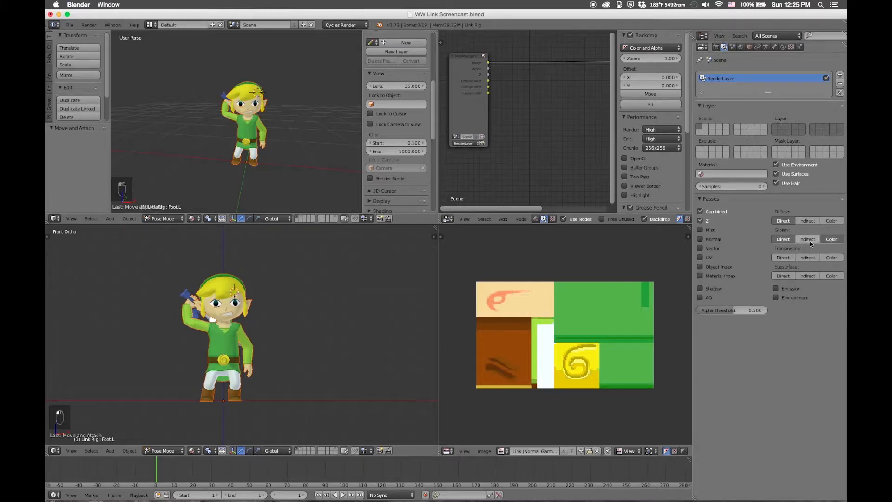
pyautogui.click(808, 239)
pyautogui.click(808, 221)
pyautogui.click(830, 221)
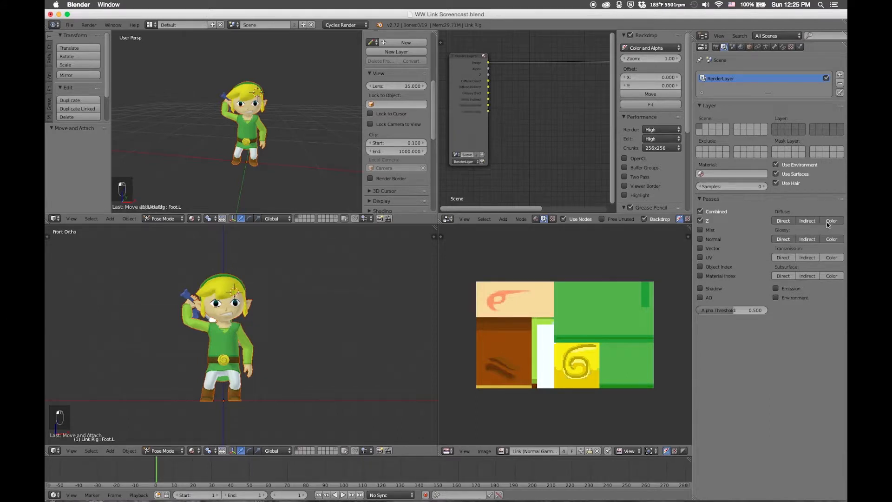
# Enable all three Transmission passes plus Emission, Shadow and AO, and disable the Z pass
pyautogui.click(785, 259)
pyautogui.click(830, 259)
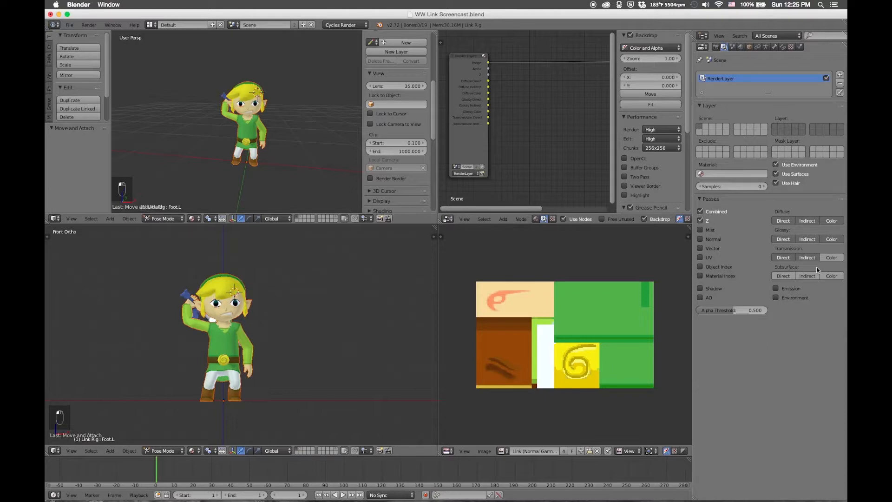
pyautogui.click(699, 222)
pyautogui.click(776, 288)
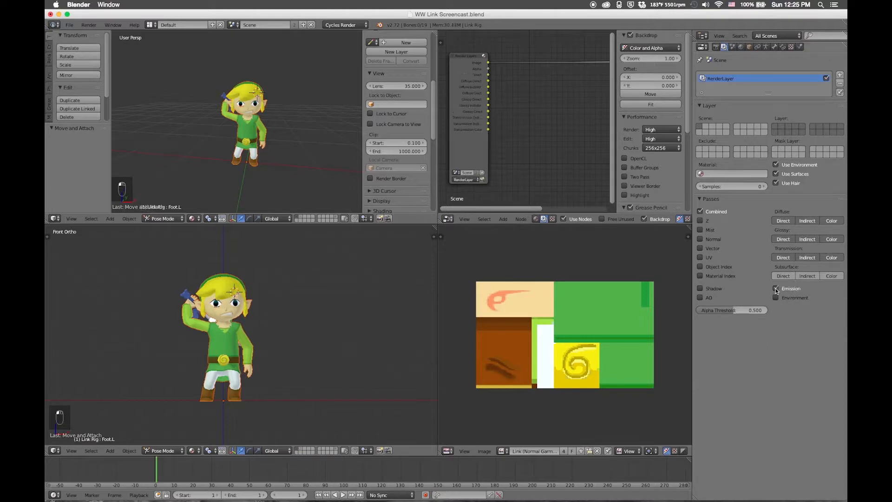
pyautogui.click(701, 289)
pyautogui.click(701, 298)
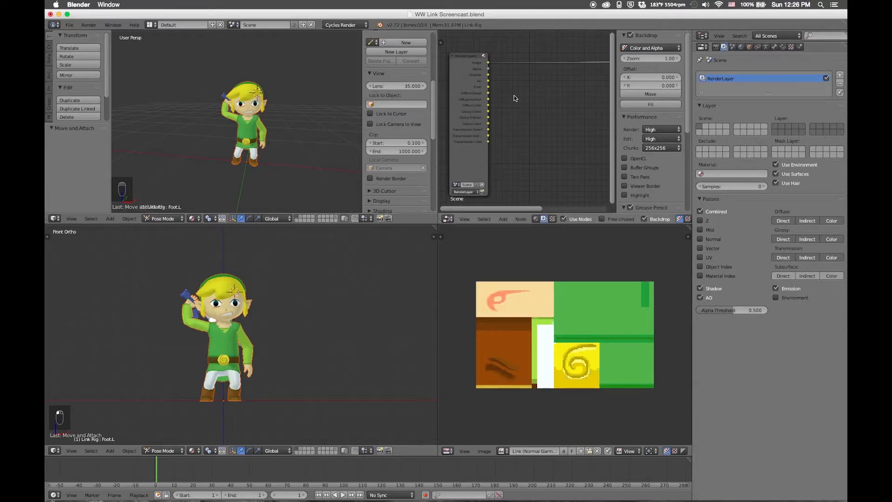
# Maximize the node editor, widen the collapsed Composite node and hide its unused sockets
pyautogui.hotkey('ctrl', 'Up')
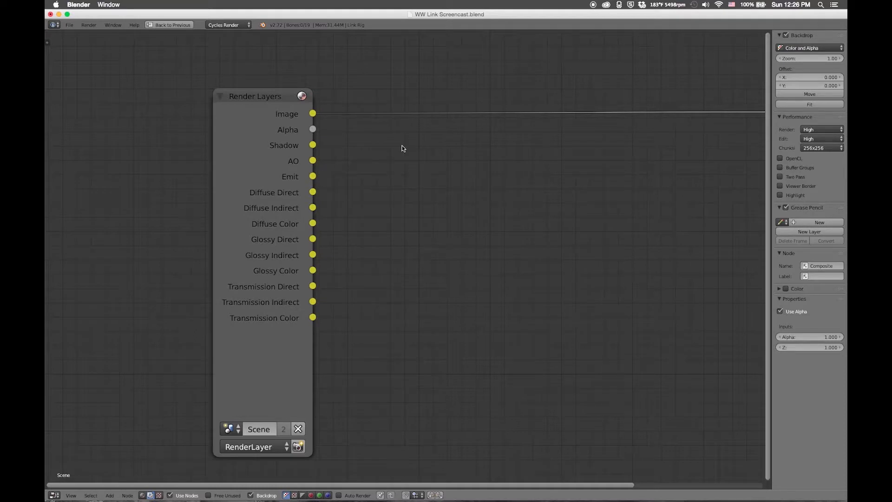
pyautogui.scroll(-4, 457, 189)
pyautogui.moveTo(456, 189); pyautogui.dragTo(486, 191, button='middle')
pyautogui.scroll(1, 486, 190)
pyautogui.click(544, 137)
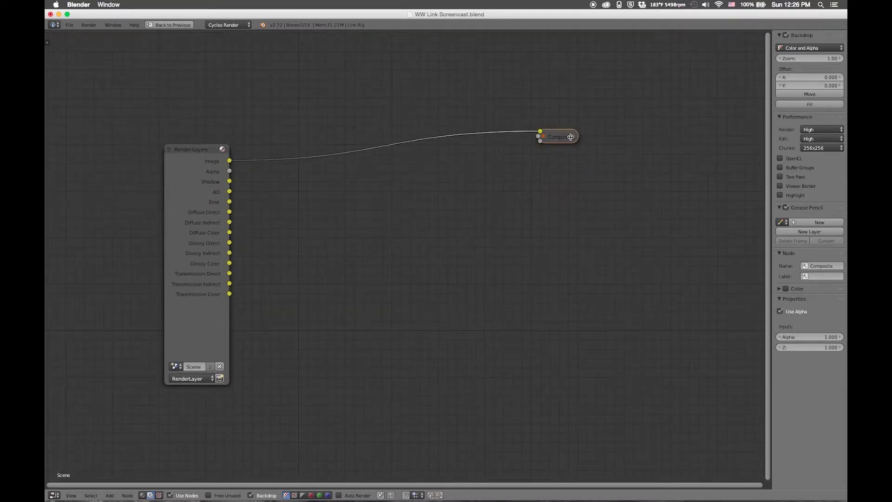
pyautogui.moveTo(570, 137); pyautogui.dragTo(673, 134)
pyautogui.hotkey('ctrl', 'h')
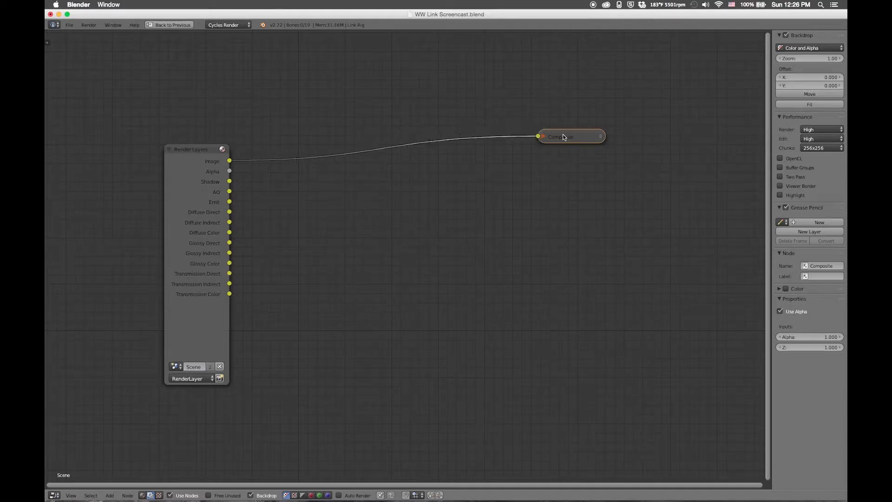
# Insert a Reroute point on the Image link just before the Composite node
pyautogui.hotkey('shift', 'a')
pyautogui.moveTo(636, 345)
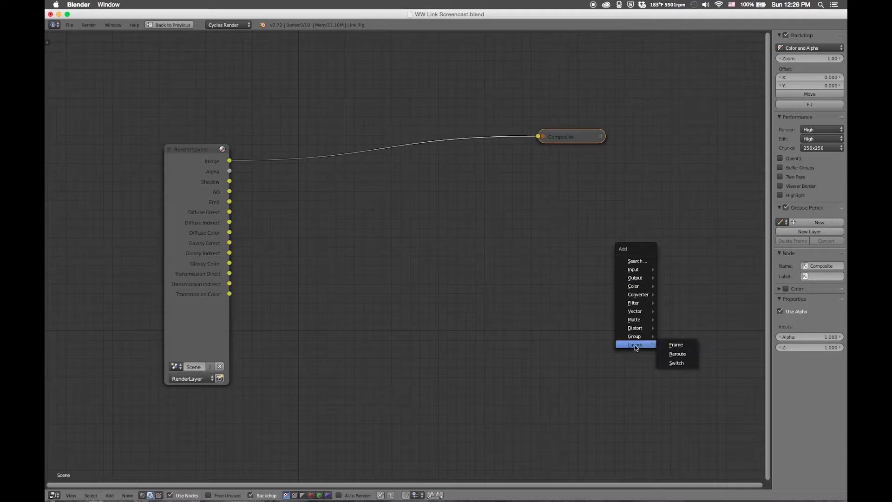
pyautogui.click(678, 355)
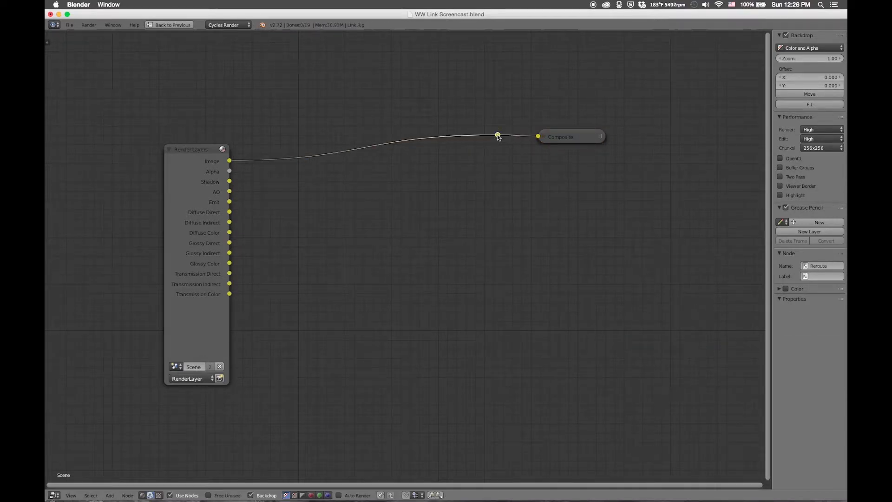
pyautogui.click(521, 148)
# Add a Viewer node linked to the reroute point, and collapse and align it directly below Composite
pyautogui.hotkey('shift', 'a')
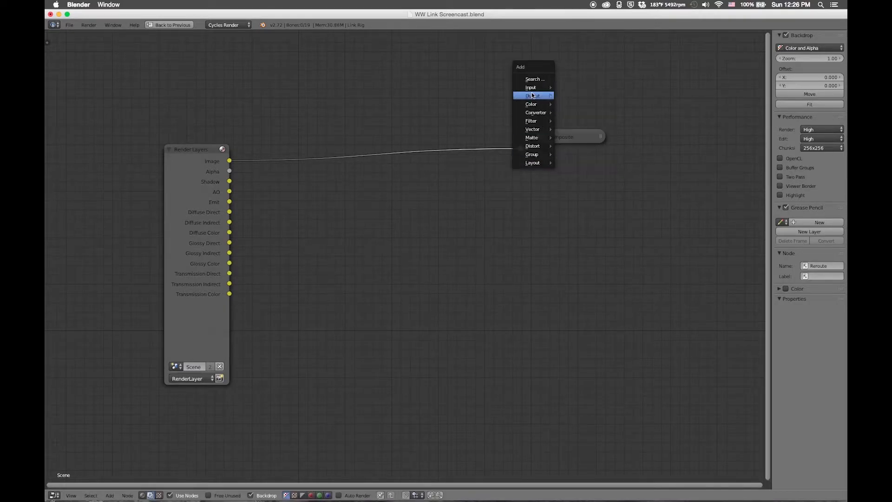
pyautogui.moveTo(533, 96)
pyautogui.click(590, 105)
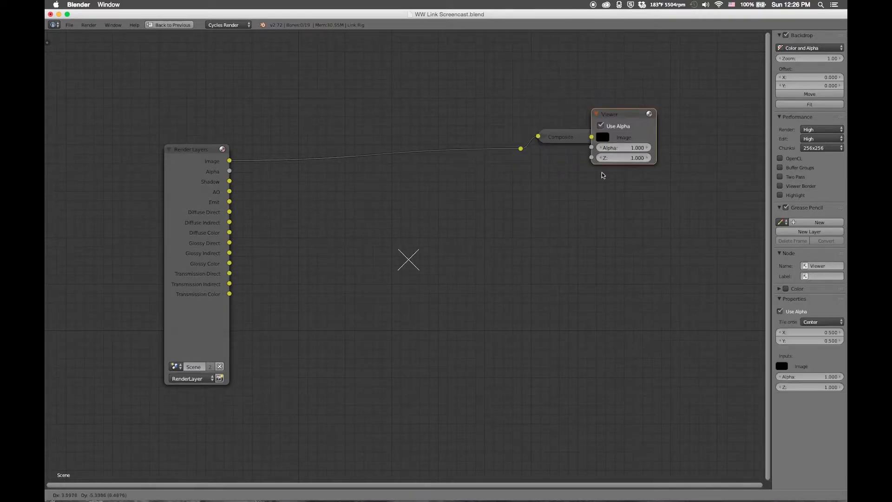
pyautogui.click(539, 145)
pyautogui.moveTo(522, 149); pyautogui.dragTo(540, 177)
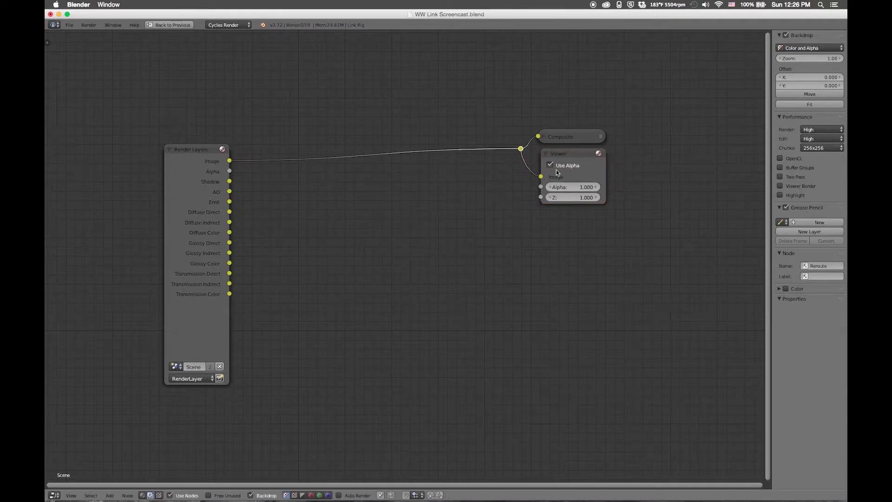
pyautogui.click(547, 153)
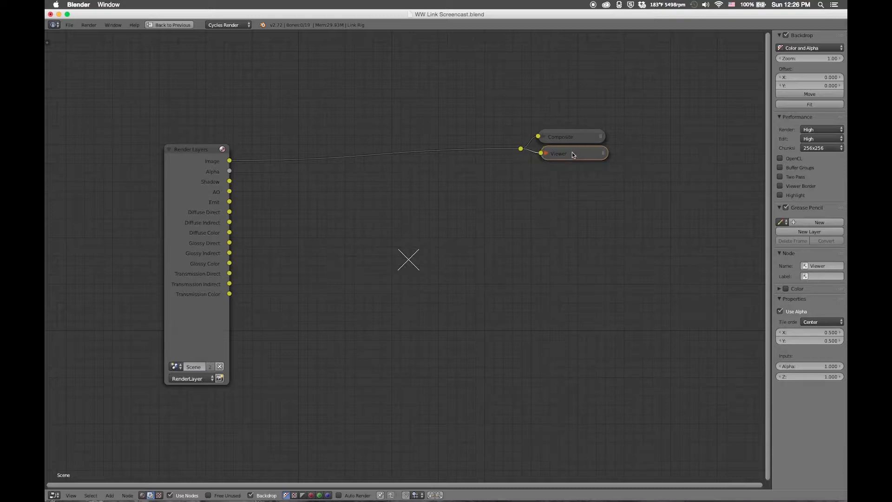
pyautogui.moveTo(569, 156); pyautogui.dragTo(530, 145)
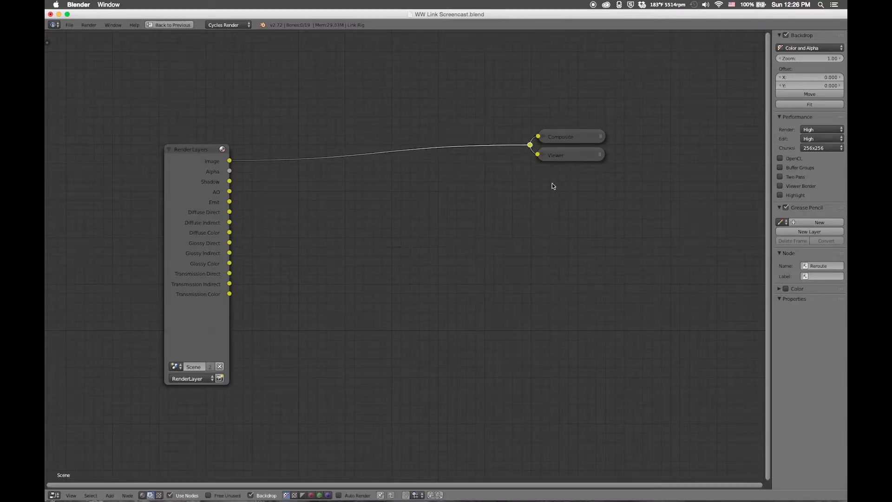
# Add a Frame node below the Composite and Viewer nodes
pyautogui.hotkey('shift', 'a')
pyautogui.moveTo(544, 252)
pyautogui.click(581, 251)
pyautogui.click(549, 203)
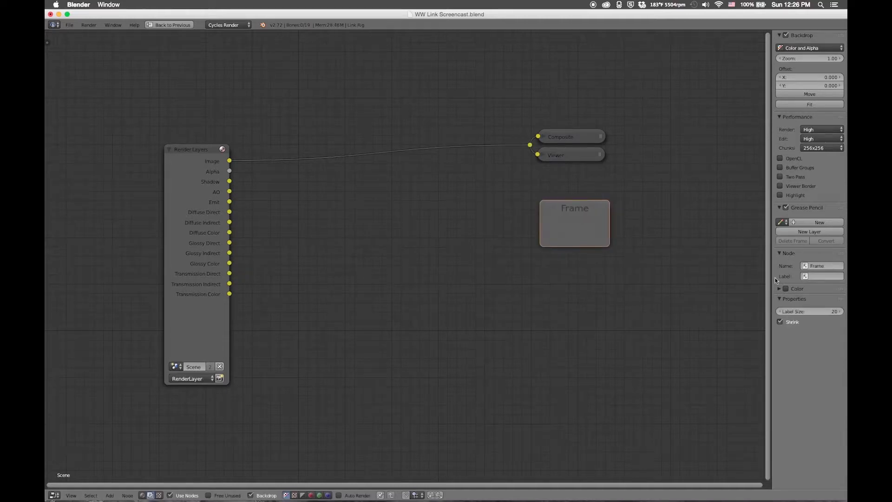
# Give the frame a custom bright green color
pyautogui.click(786, 289)
pyautogui.click(780, 288)
pyautogui.click(796, 311)
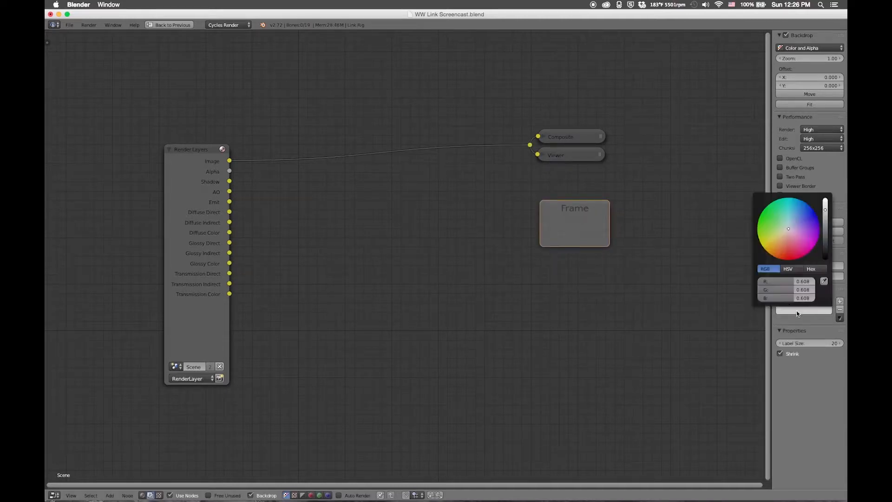
pyautogui.click(765, 209)
pyautogui.moveTo(830, 237); pyautogui.dragTo(826, 199)
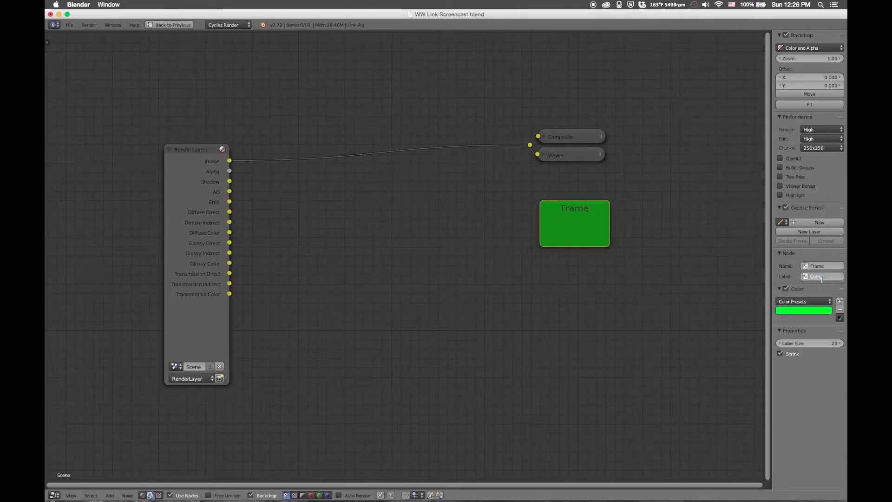
# Label the frame "Comp & View" with a label size of 14
pyautogui.click(822, 279)
pyautogui.write('Comp & View')
pyautogui.press('Return')
pyautogui.click(816, 343)
pyautogui.write('14')
pyautogui.press('Return')
# Move the Composite and Viewer nodes with their reroute point into the green "Comp & View" frame
pyautogui.click(584, 153)
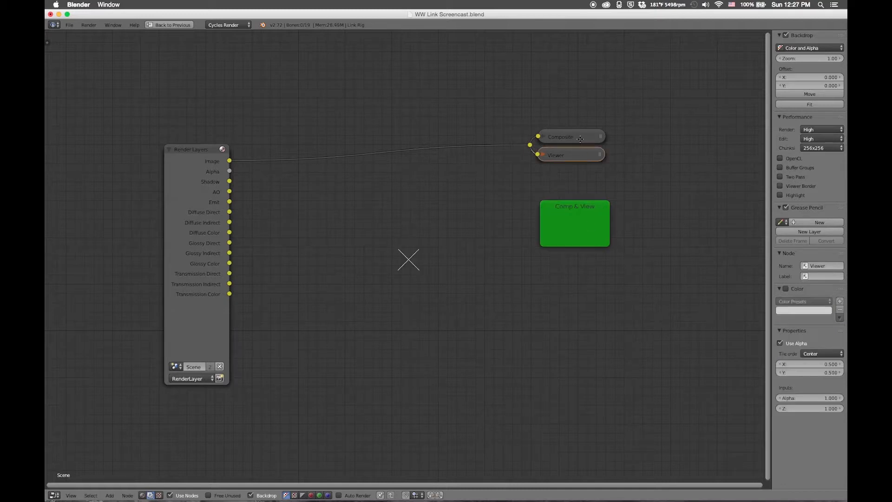
pyautogui.keyDown('shift'); pyautogui.click(579, 138); pyautogui.keyUp('shift')
pyautogui.press('g')
pyautogui.click(581, 137)
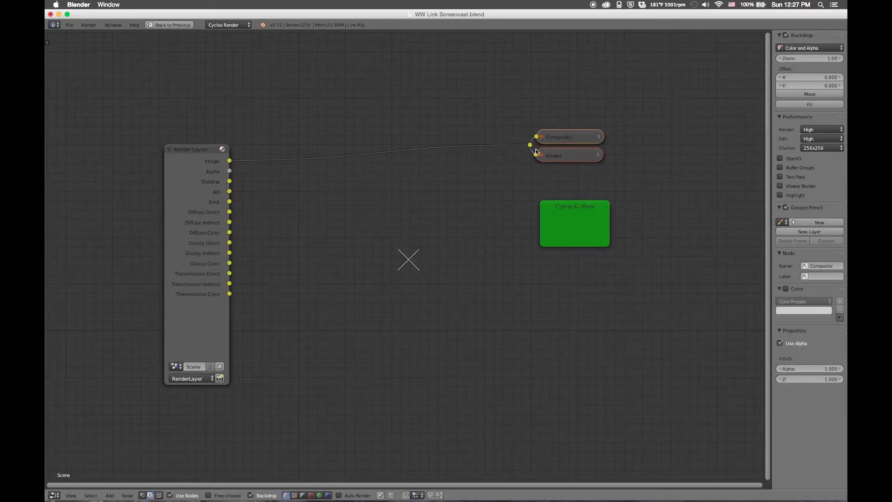
pyautogui.press('g')
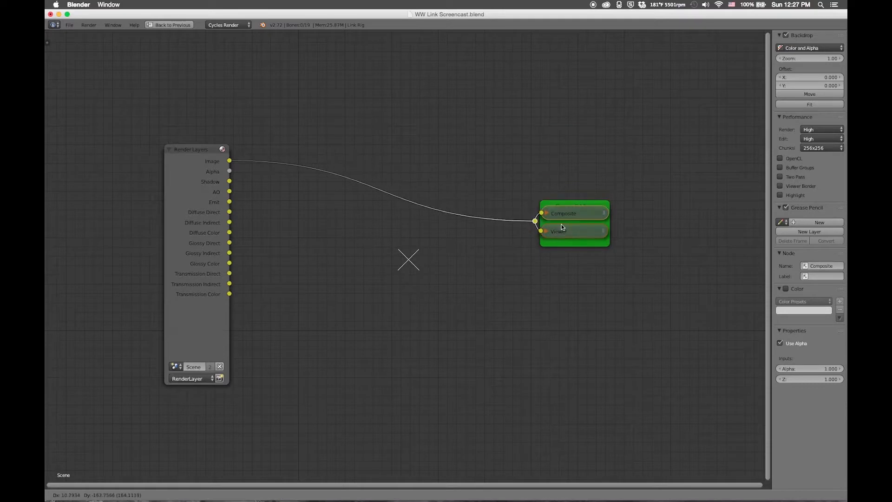
pyautogui.click(571, 226)
# Reposition the "Comp & View" frame with its nodes so the reroute point lines up with the Render Layers Image output
pyautogui.click(567, 202)
pyautogui.press('g')
pyautogui.click(568, 101)
pyautogui.click(569, 131)
pyautogui.press('g')
pyautogui.click(569, 131)
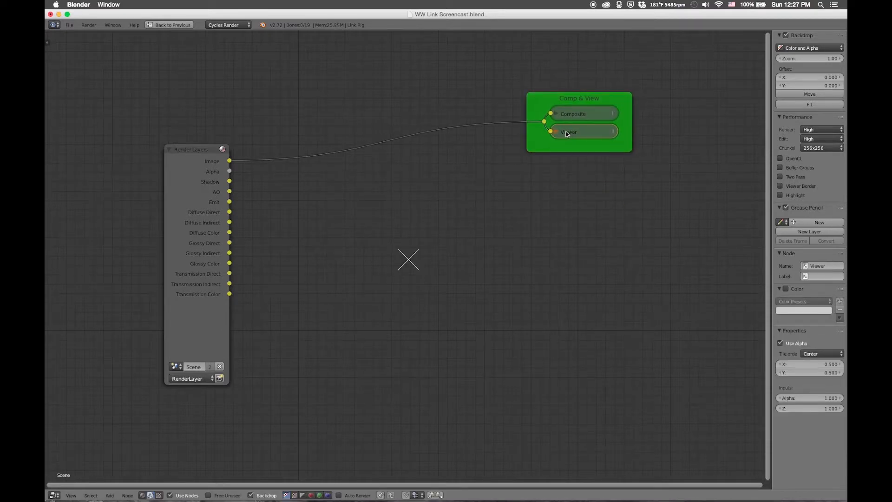
pyautogui.click(531, 107)
pyautogui.press('g')
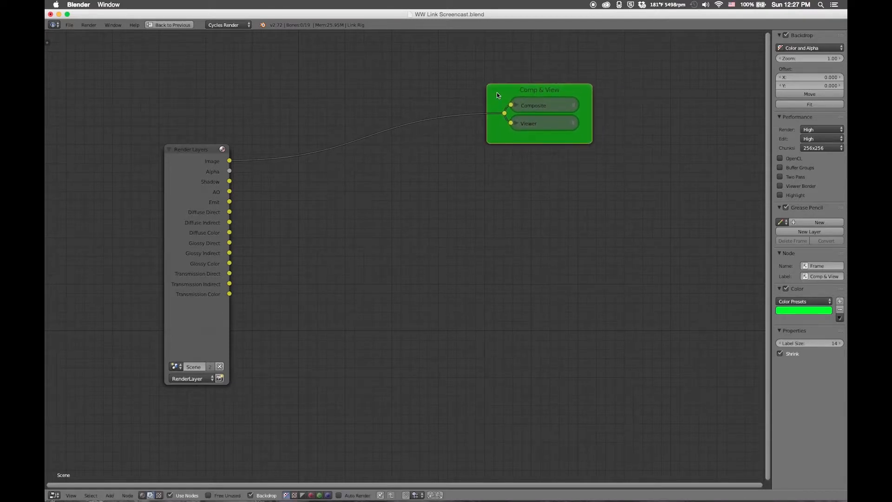
pyautogui.click(544, 138)
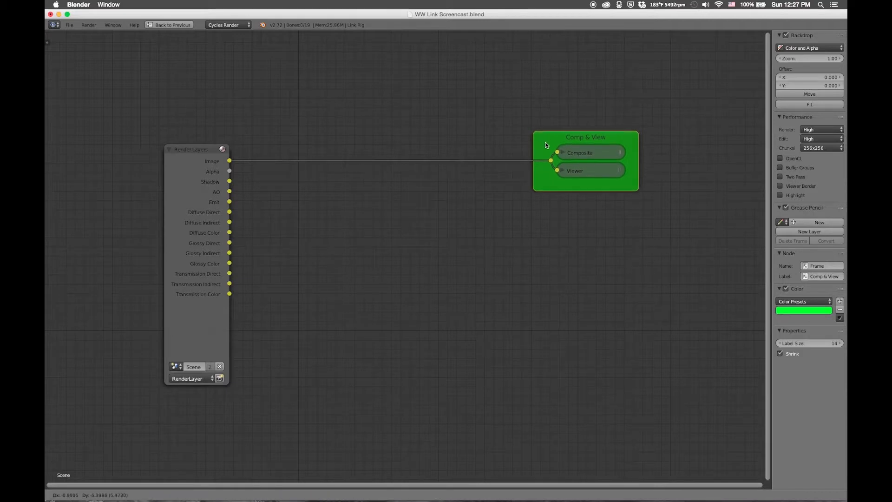
# Examine the Composite node and the scene's render output path and file format settings
pyautogui.scroll(-1, 517, 189)
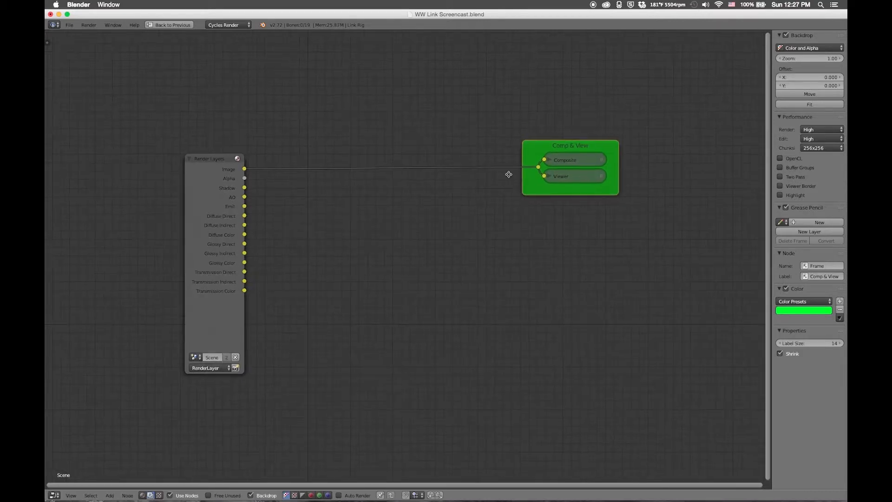
pyautogui.moveTo(518, 214); pyautogui.dragTo(507, 168, button='middle')
pyautogui.click(553, 115)
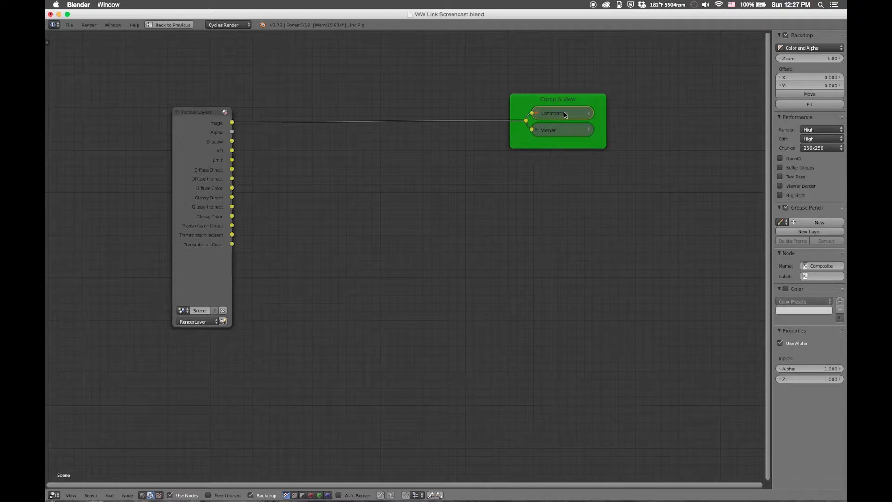
pyautogui.hotkey('ctrl', 'Up')
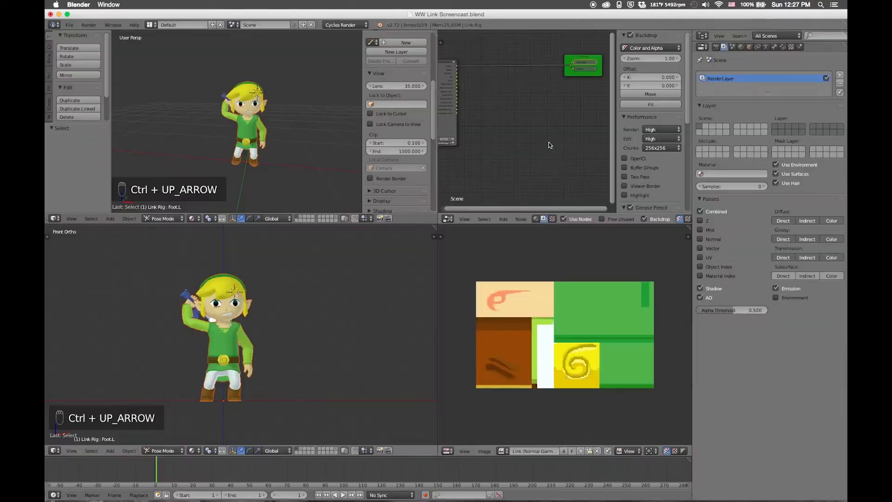
pyautogui.click(716, 47)
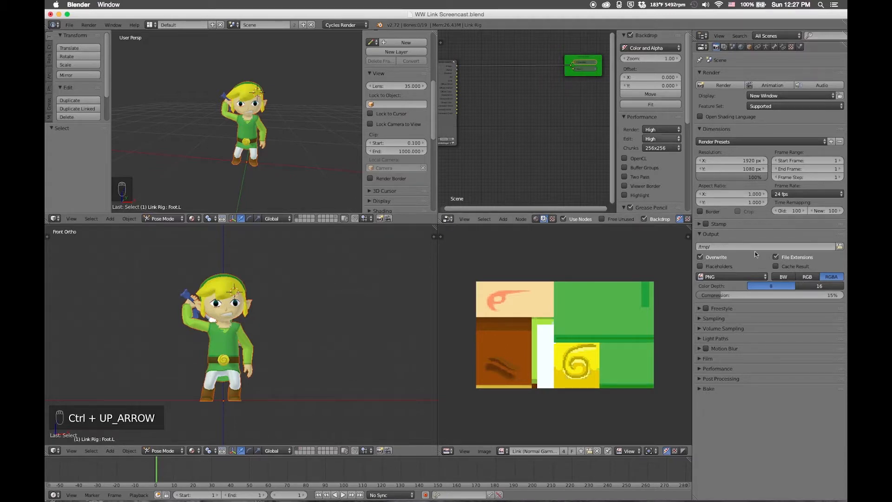
pyautogui.hotkey('ctrl', 'Up')
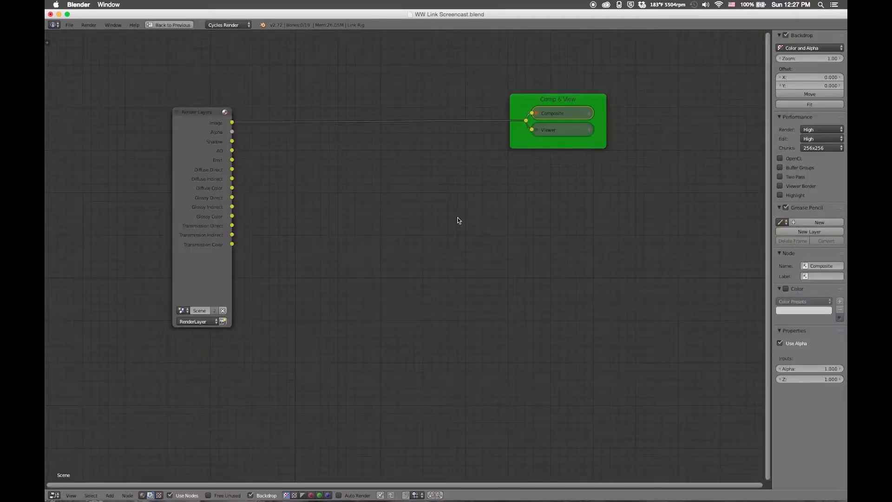
pyautogui.scroll(2, 458, 220)
pyautogui.hotkey('shift', 'a')
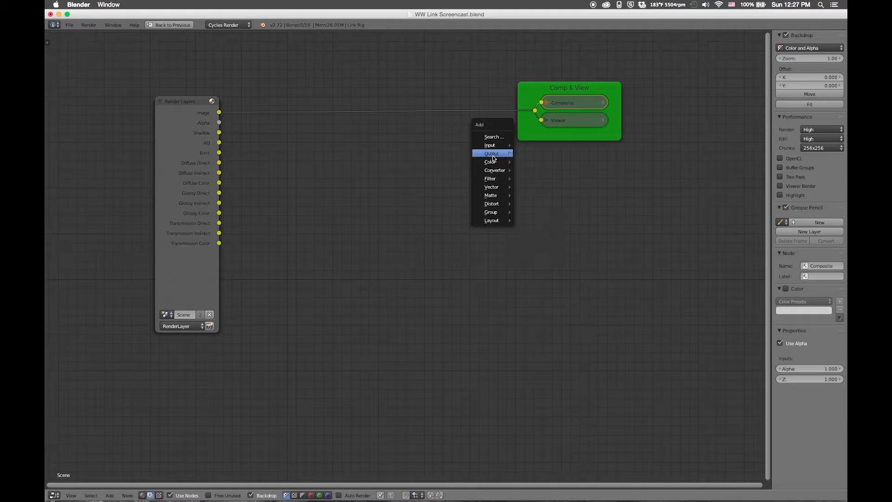
pyautogui.moveTo(492, 156)
pyautogui.click(530, 163)
pyautogui.rightClick(555, 171)
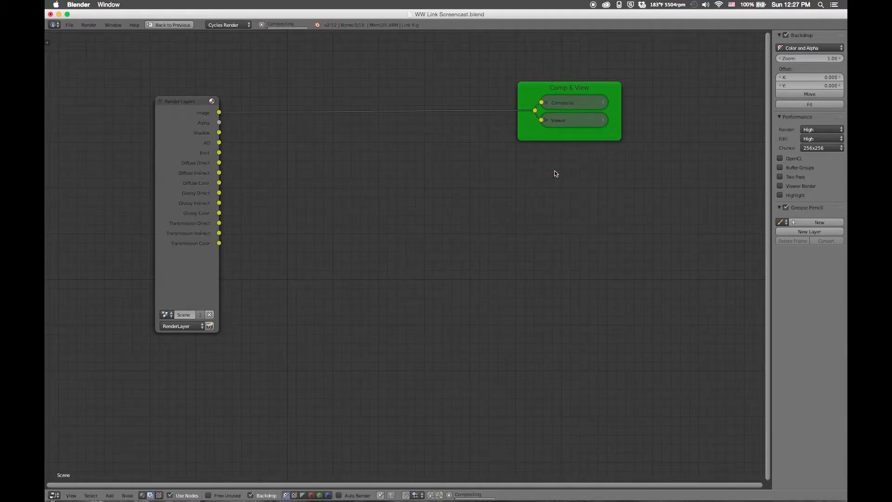
# Add a File Output node directly below the "Comp & View" frame and widen it to match the frame
pyautogui.hotkey('shift', 'a')
pyautogui.moveTo(549, 170)
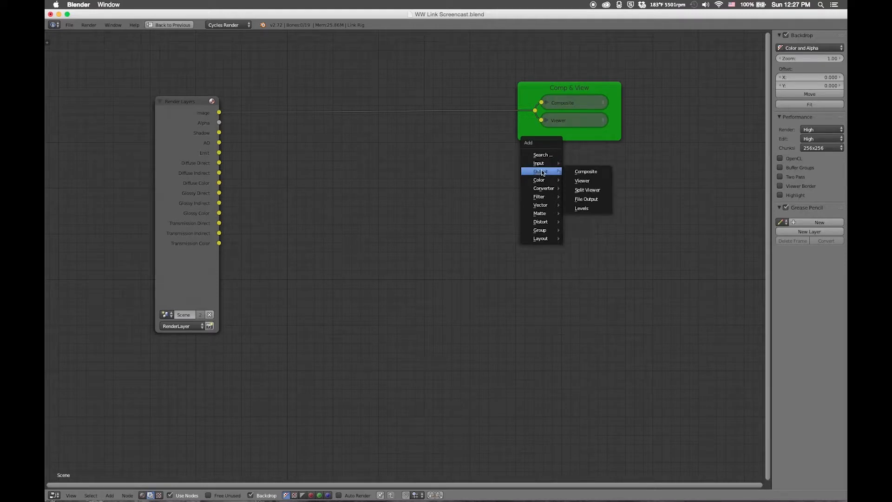
pyautogui.click(586, 199)
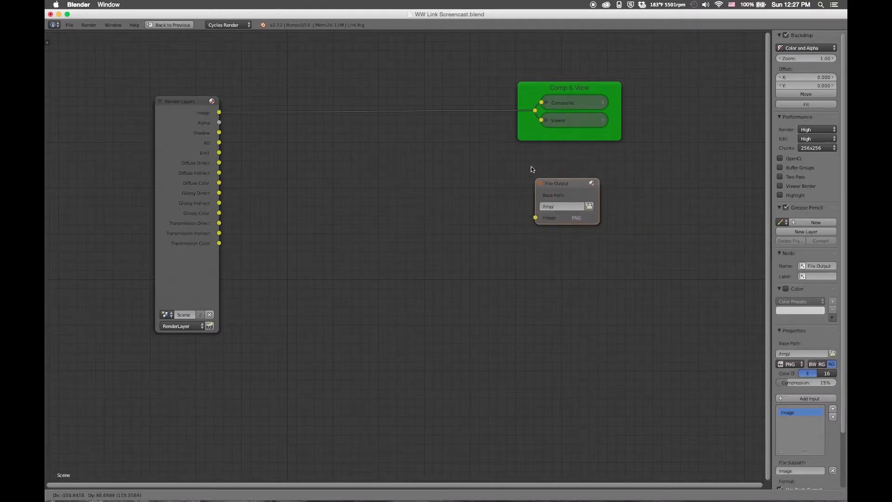
pyautogui.click(518, 143)
pyautogui.moveTo(581, 157); pyautogui.dragTo(622, 161)
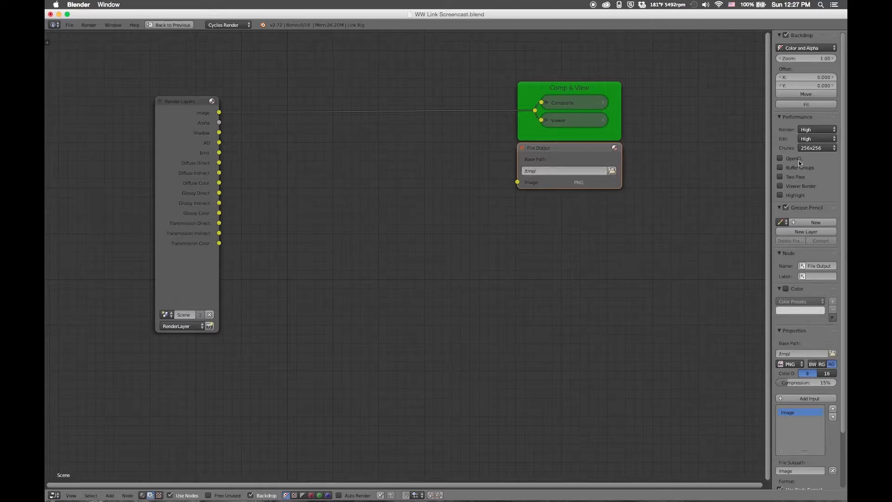
# Give the File Output node a custom teal green color of about R 0.000, G 0.604, B 0.358
pyautogui.click(788, 291)
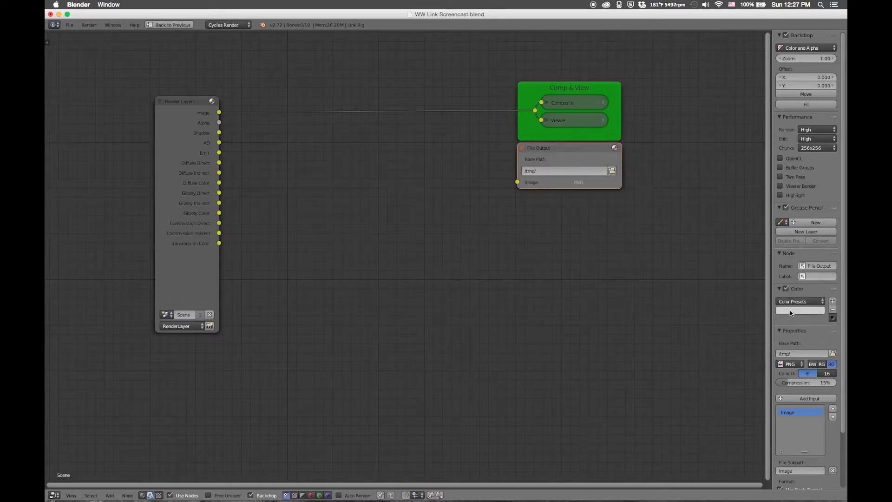
pyautogui.click(790, 311)
pyautogui.moveTo(773, 219); pyautogui.dragTo(763, 203)
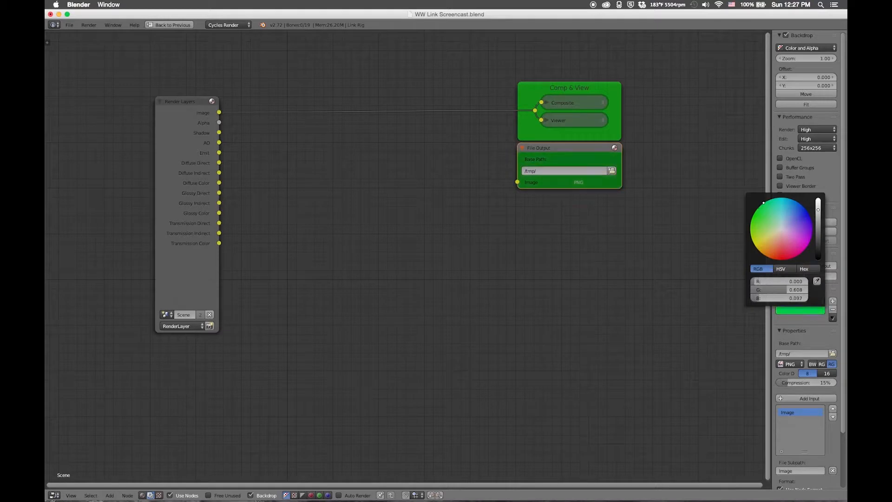
pyautogui.moveTo(818, 210)
pyautogui.mouseDown()
pyautogui.moveTo(819, 199)
pyautogui.moveTo(775, 198)
pyautogui.mouseUp()
pyautogui.click(773, 204)
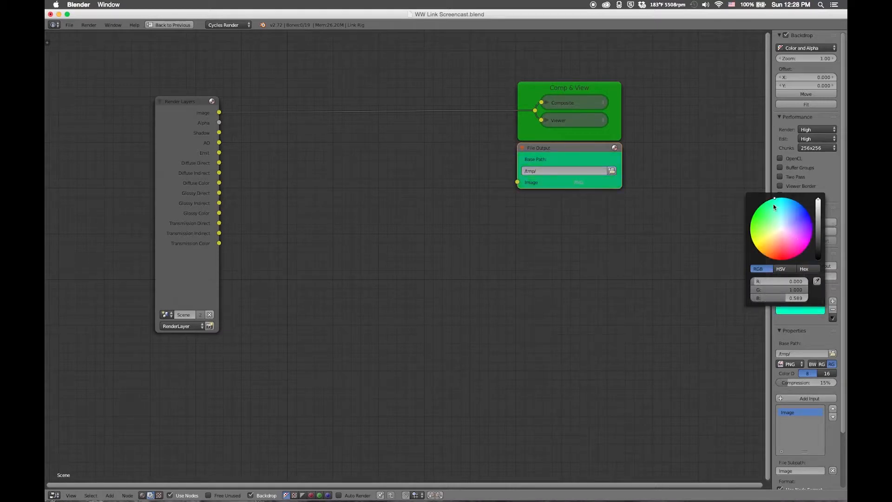
pyautogui.click(819, 212)
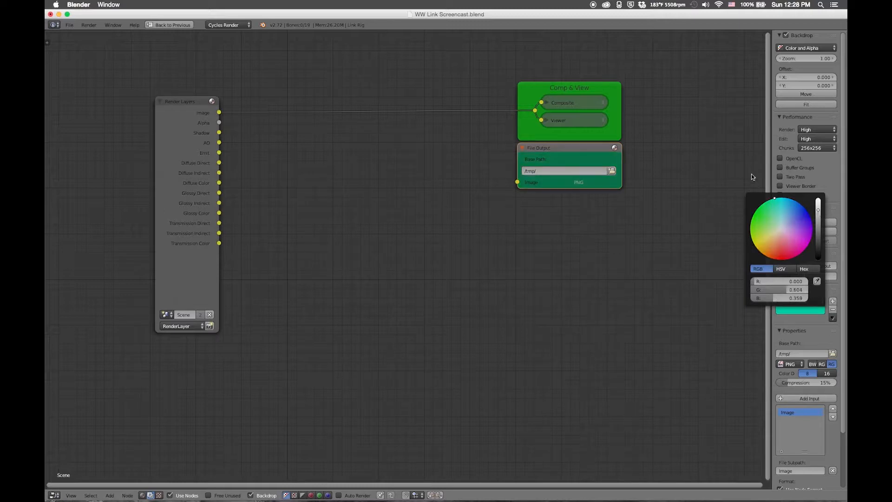
# Label the File Output node "Passes"
pyautogui.click(821, 276)
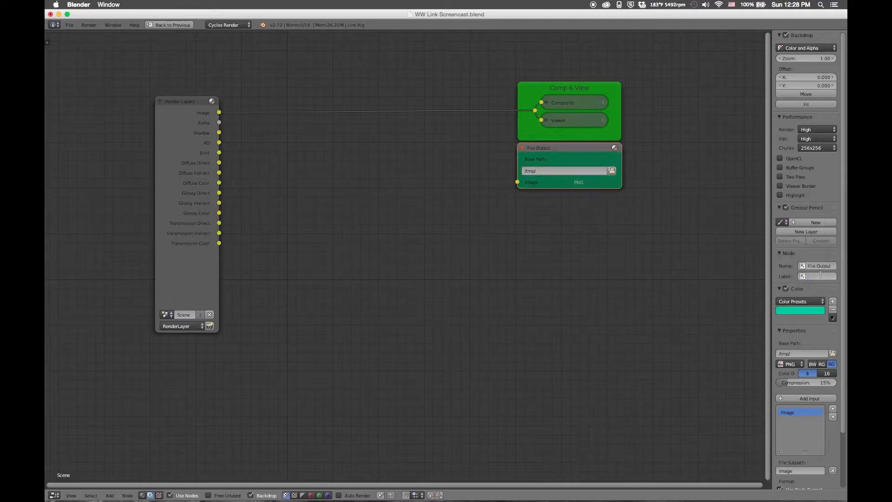
pyautogui.write('Passes')
pyautogui.press('Return')
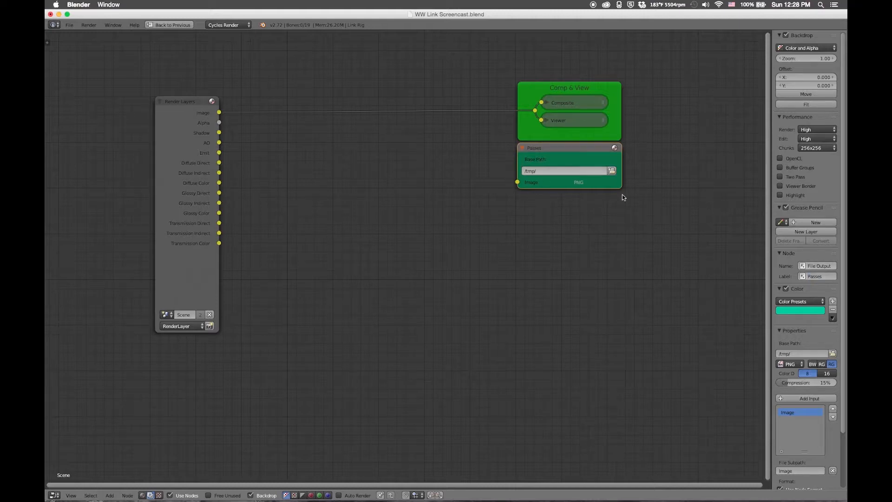
# Rename the node's Image input to "Alpha" and add a second input named "Shadow"
pyautogui.doubleClick(787, 414)
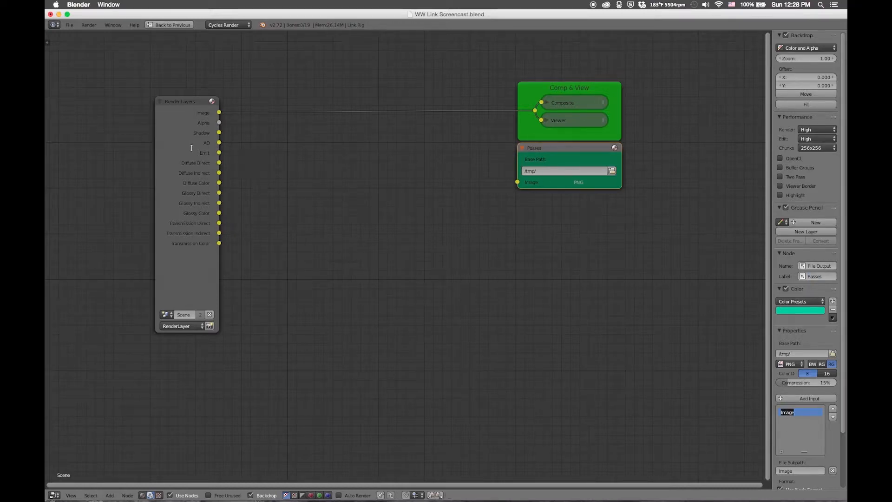
pyautogui.write('Alpha')
pyautogui.press('Return')
pyautogui.scroll(-2, 809, 450)
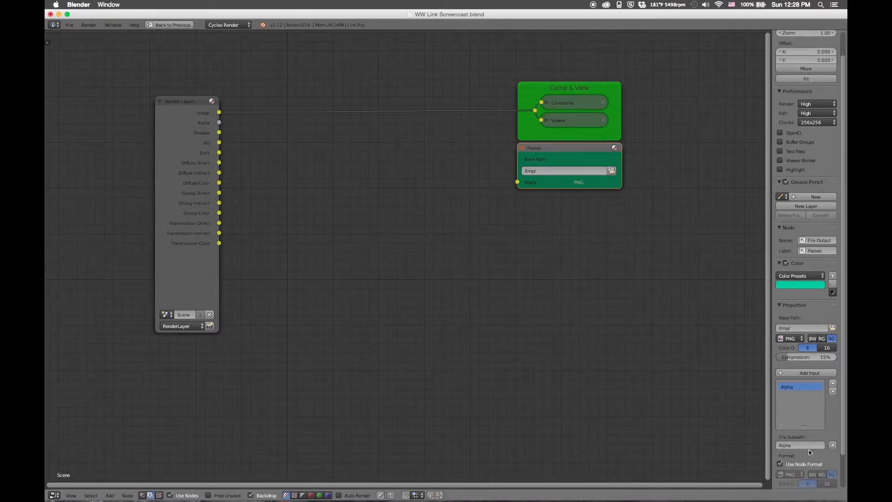
pyautogui.click(804, 374)
pyautogui.doubleClick(790, 396)
pyautogui.write('Shadow')
pyautogui.press('Return')
# Add two more inputs to the Passes node, named "AO" and "Emit"
pyautogui.click(809, 373)
pyautogui.doubleClick(790, 404)
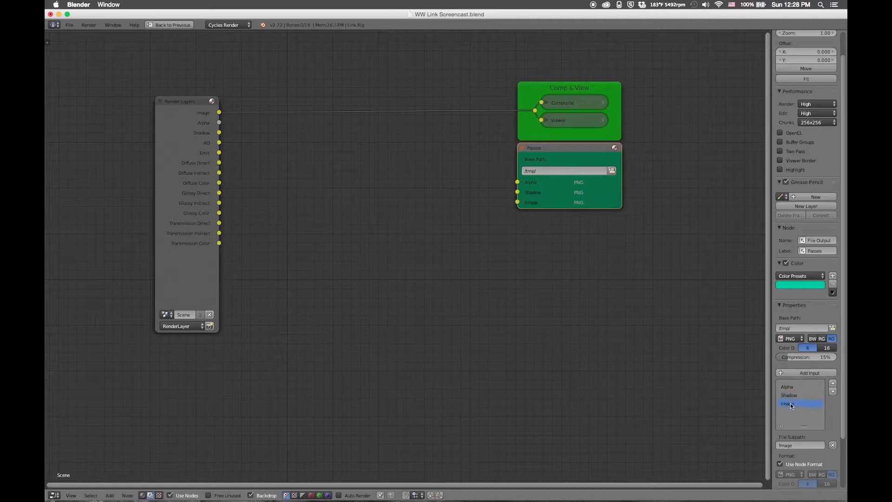
pyautogui.write('AO')
pyautogui.press('Return')
pyautogui.click(802, 371)
pyautogui.doubleClick(787, 412)
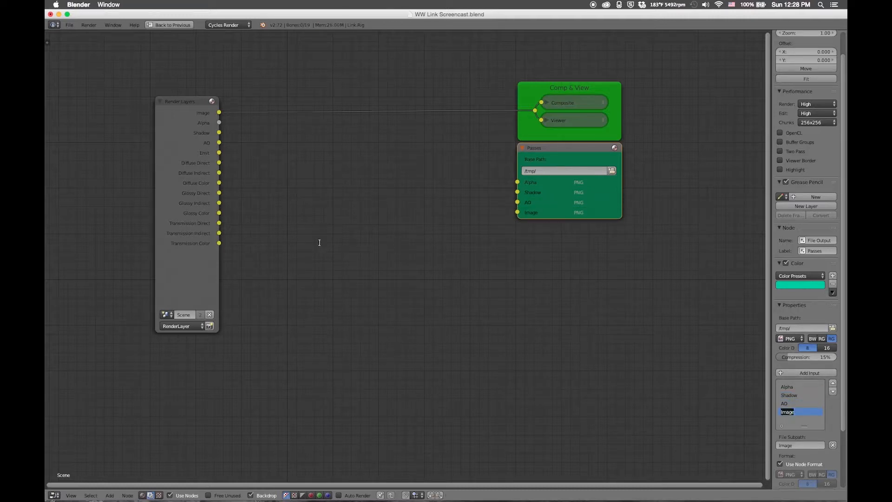
pyautogui.write('Emit')
pyautogui.press('Return')
# Add inputs named "Diff" and "Gloss" to the Passes node
pyautogui.click(807, 374)
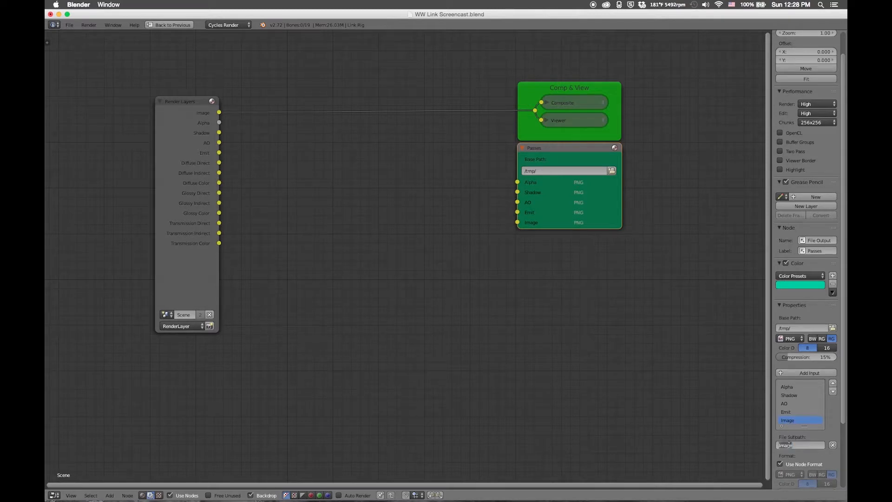
pyautogui.doubleClick(790, 421)
pyautogui.write('Diff')
pyautogui.press('Return')
pyautogui.click(796, 374)
pyautogui.doubleClick(791, 420)
pyautogui.write('GIoss')
pyautogui.press('Return')
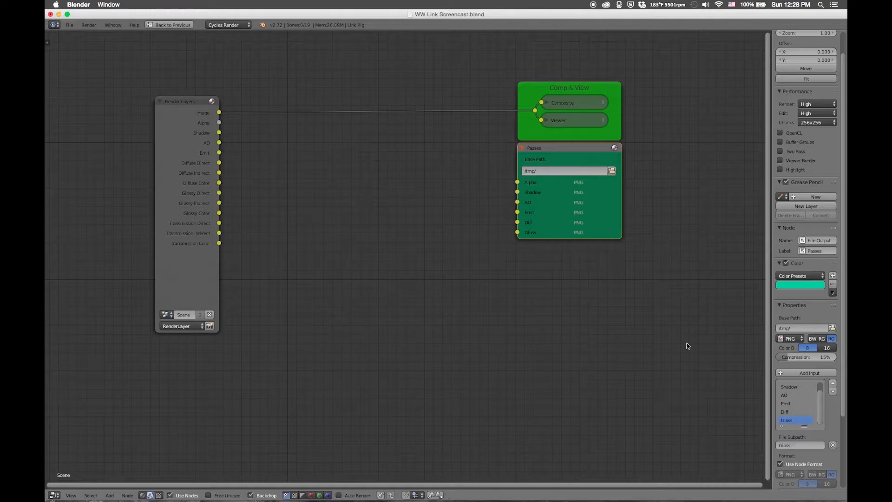
# Add inputs named "Trans" and "Z-Deapth" to the Passes node
pyautogui.click(810, 373)
pyautogui.doubleClick(790, 420)
pyautogui.write('Trans')
pyautogui.press('Return')
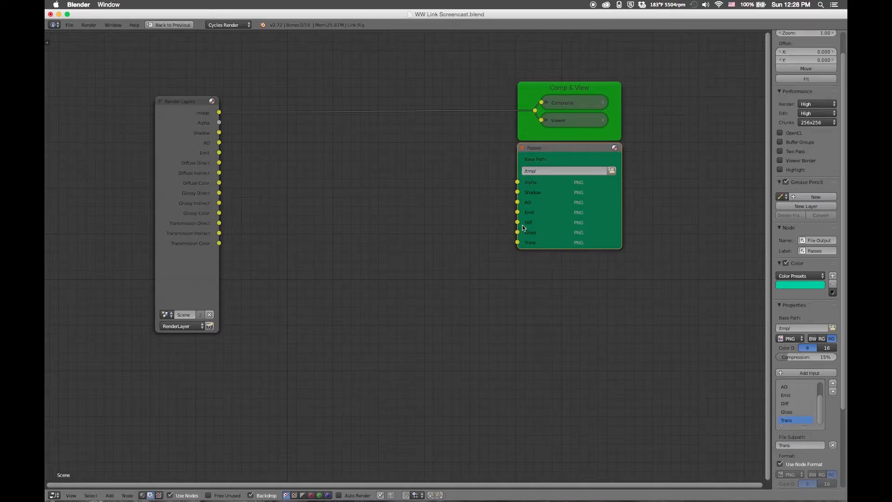
pyautogui.click(810, 372)
pyautogui.doubleClick(788, 420)
pyautogui.write('Z-Deap')
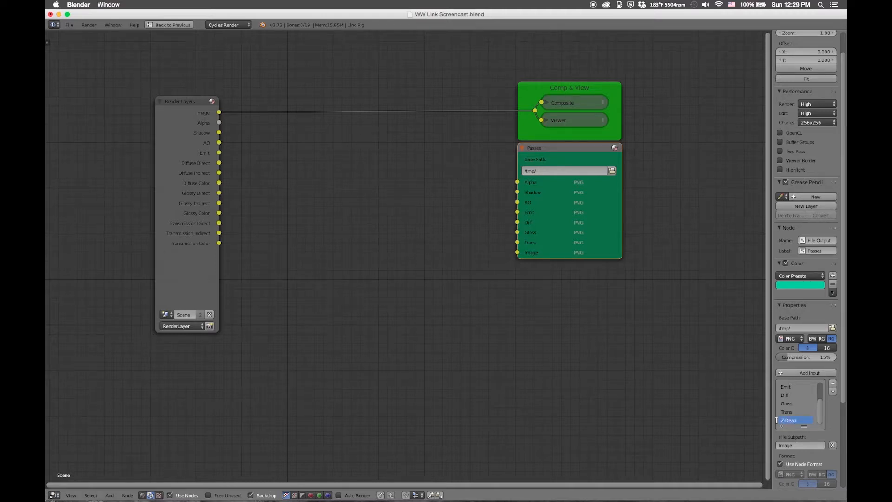
pyautogui.write('th')
pyautogui.press('Return')
# Link the Alpha, Shadow, AO and Emit outputs of Render Layers to the matching inputs of the Passes node
pyautogui.moveTo(219, 123); pyautogui.dragTo(518, 182)
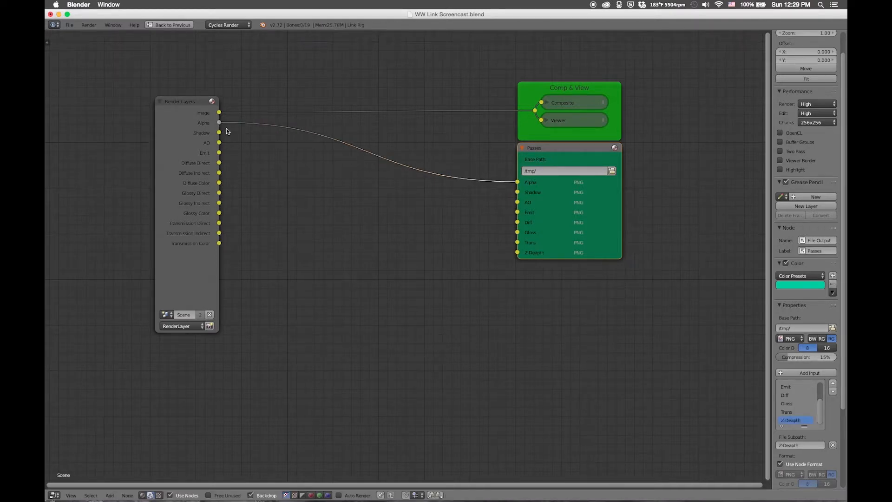
pyautogui.moveTo(387, 199); pyautogui.dragTo(517, 192)
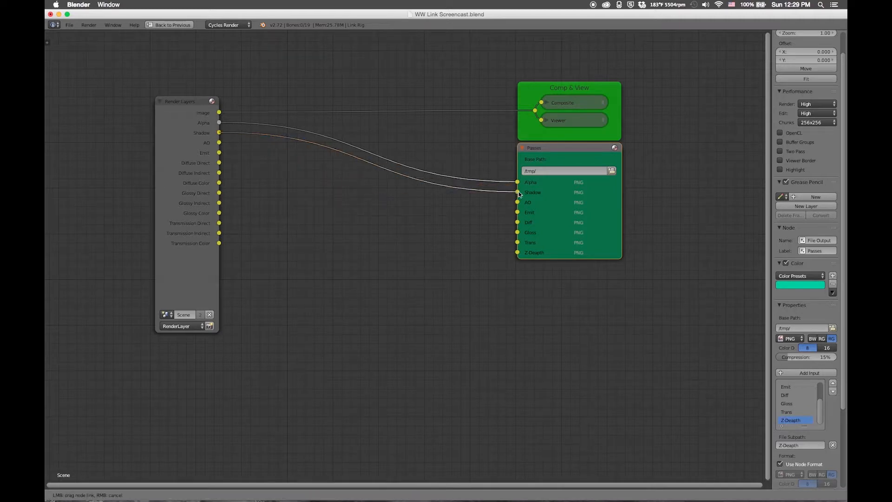
pyautogui.moveTo(219, 143); pyautogui.dragTo(517, 202)
pyautogui.moveTo(219, 153); pyautogui.dragTo(520, 212)
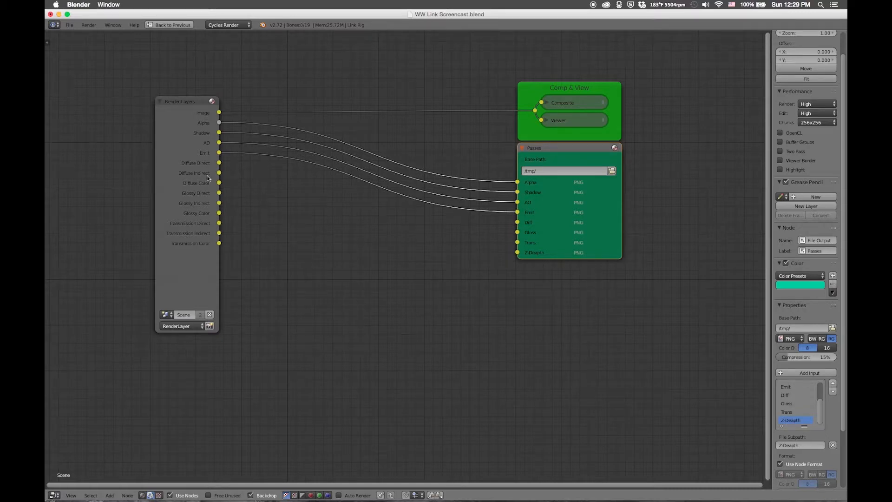
# Try linking the diffuse render passes directly to the Diff input, and disconnect the link again
pyautogui.moveTo(219, 174); pyautogui.dragTo(520, 221)
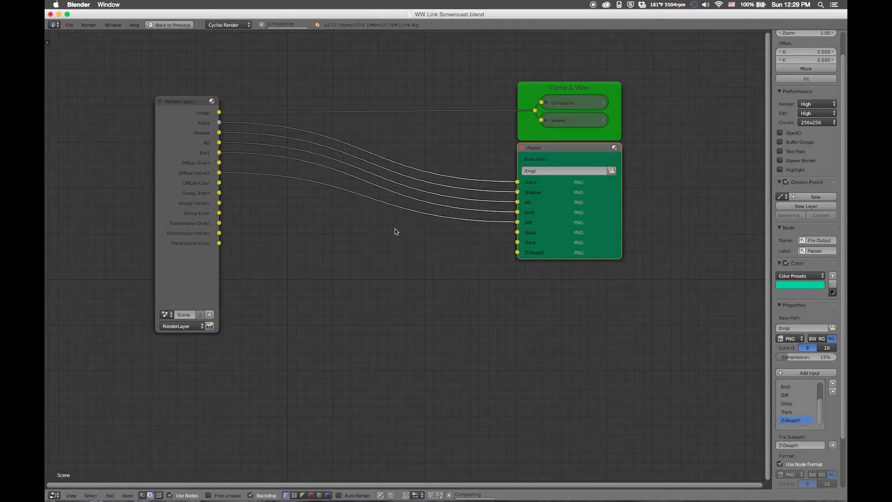
pyautogui.moveTo(220, 183); pyautogui.dragTo(442, 231)
pyautogui.moveTo(517, 223); pyautogui.dragTo(399, 211)
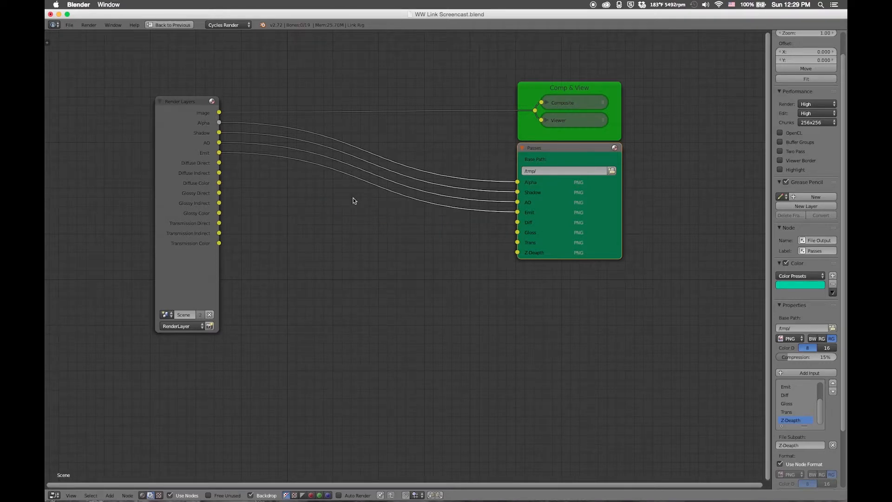
# Append the node groups "Add -> Multiply" and "Z-Deapth (Stuff)" from WW Link Finished.blend
pyautogui.click(68, 25)
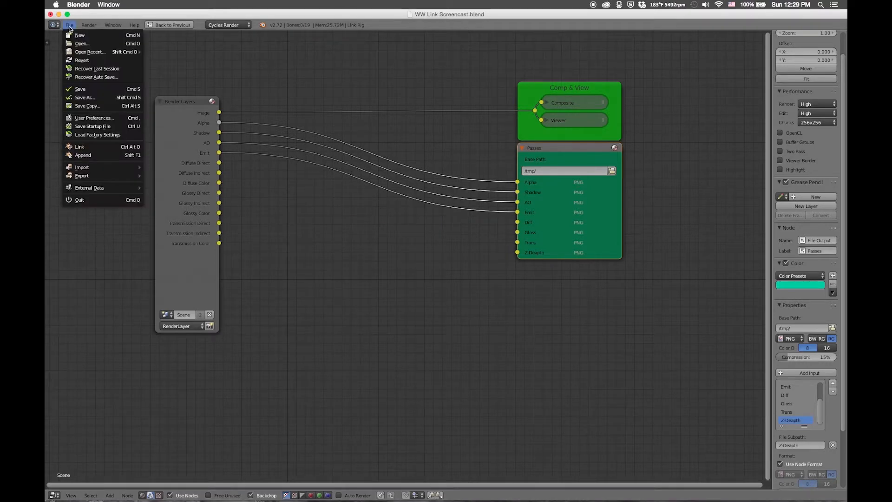
pyautogui.click(92, 154)
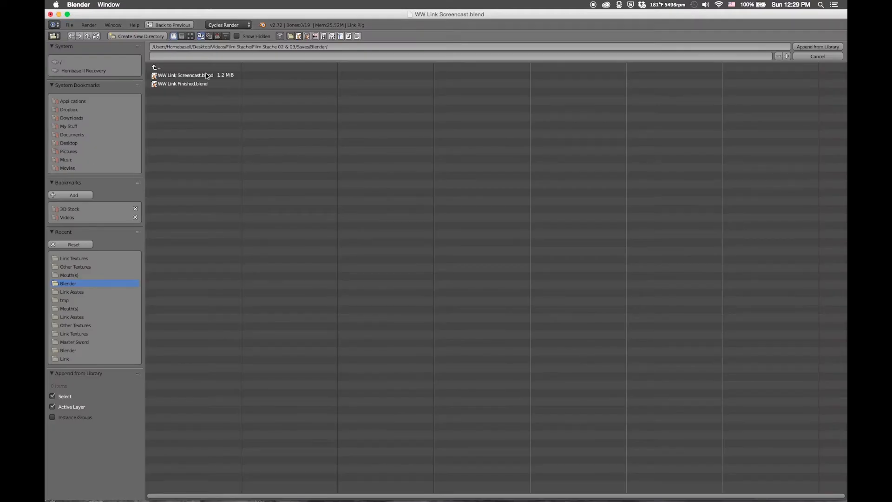
pyautogui.click(186, 84)
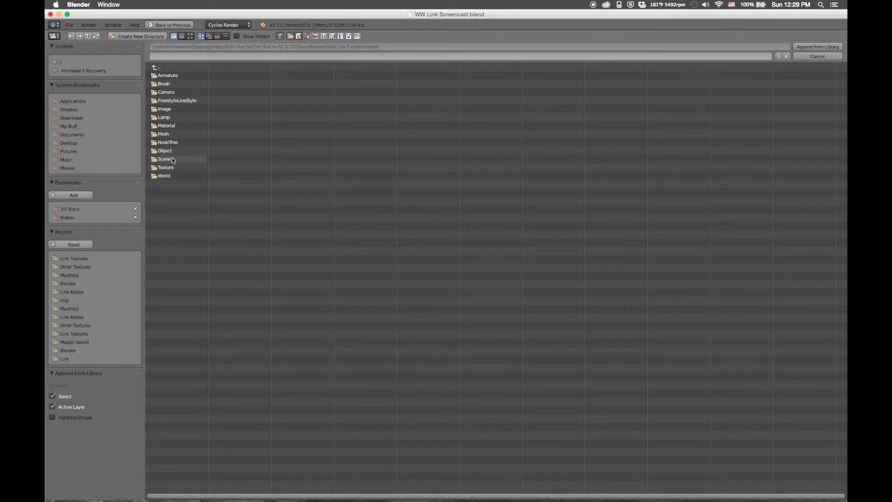
pyautogui.click(170, 142)
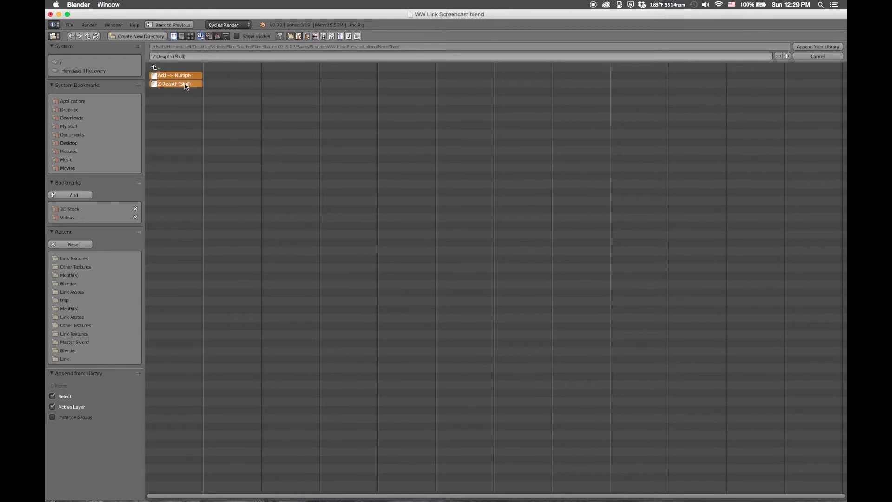
pyautogui.click(818, 46)
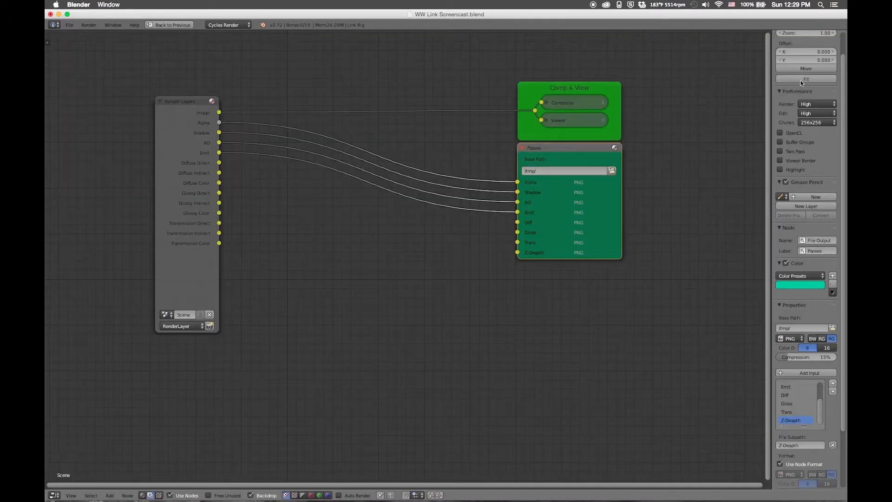
# Add the appended "Add -> Multiply" group node between Render Layers and the Passes node
pyautogui.hotkey('shift', 'a')
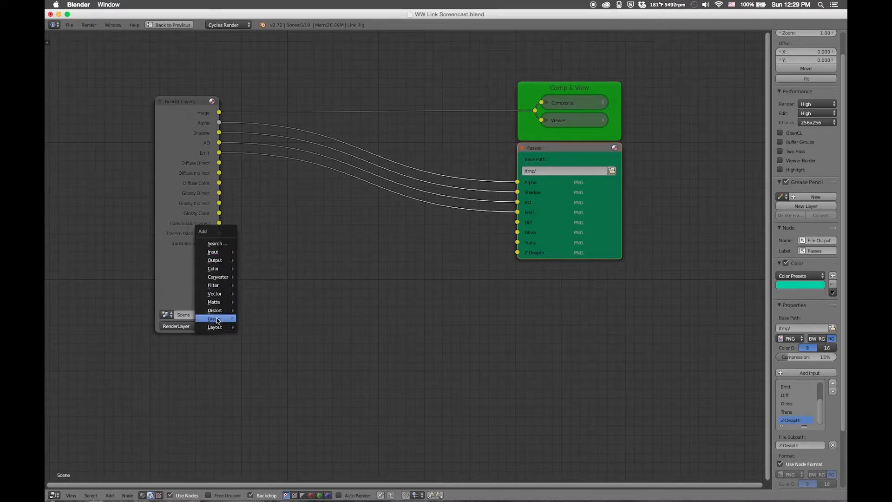
pyautogui.moveTo(216, 319)
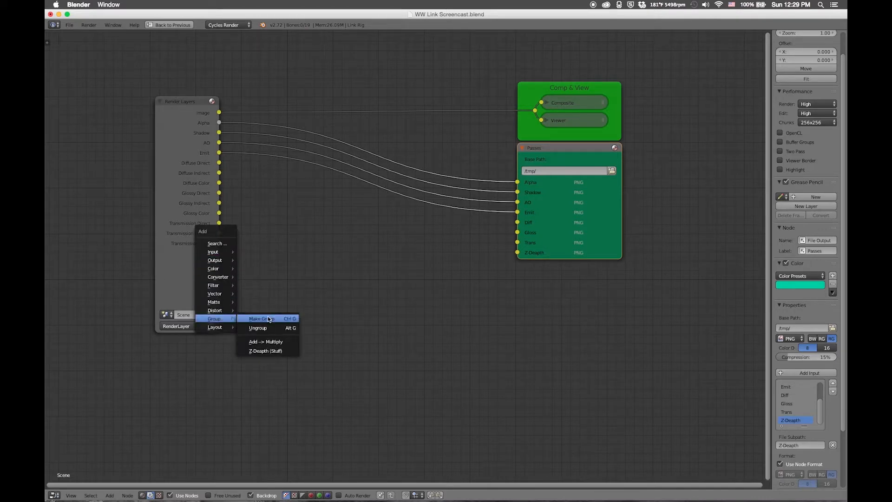
pyautogui.click(273, 341)
pyautogui.click(282, 212)
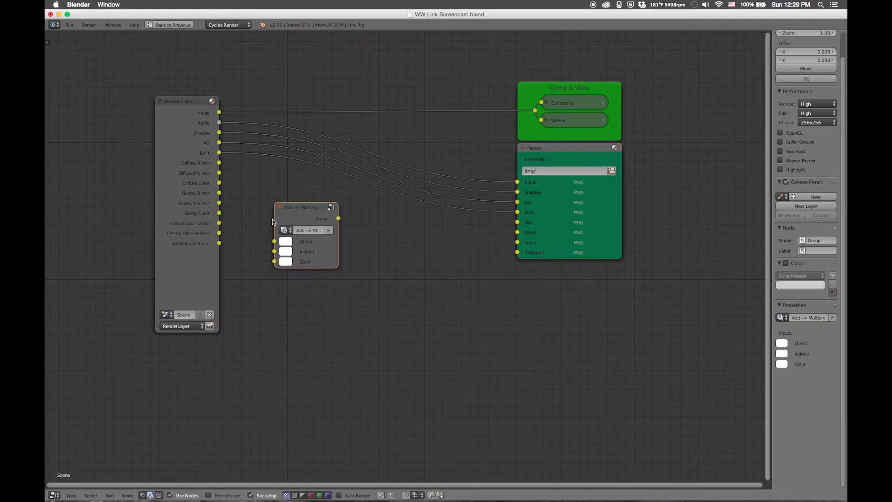
# Open the Add -> Multiply group for editing and space out its Group Input and Group Output nodes
pyautogui.press('Tab')
pyautogui.moveTo(249, 193); pyautogui.dragTo(276, 194)
pyautogui.rightClick(277, 194)
pyautogui.moveTo(478, 205); pyautogui.dragTo(466, 233)
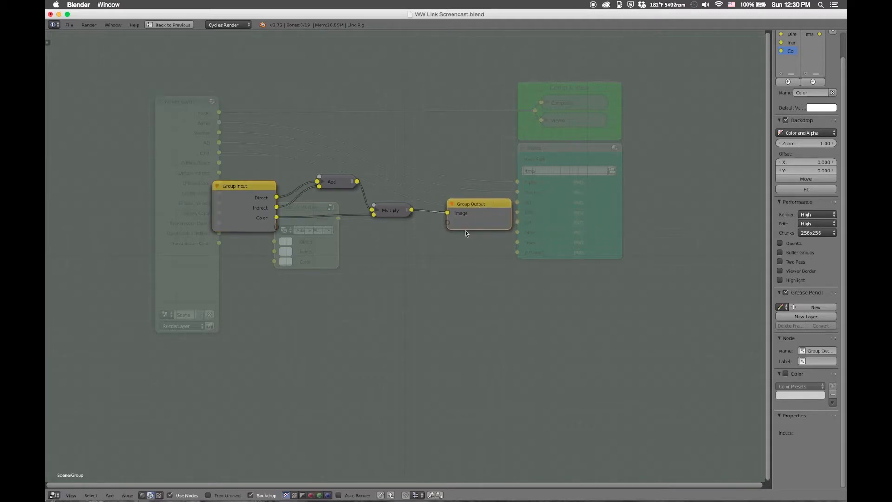
pyautogui.click(341, 186)
pyautogui.press('Tab')
pyautogui.press('Tab')
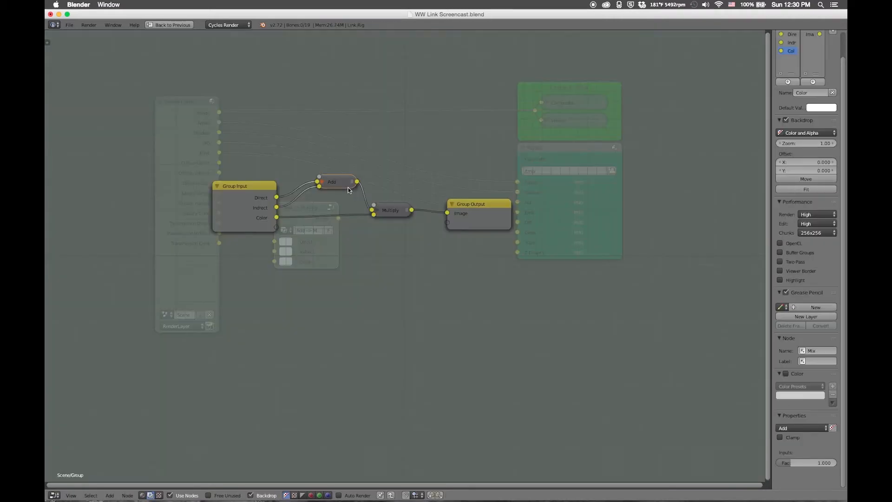
# Expand the Add and Multiply nodes inside the group, spread them apart, and return to the main node tree
pyautogui.press('h')
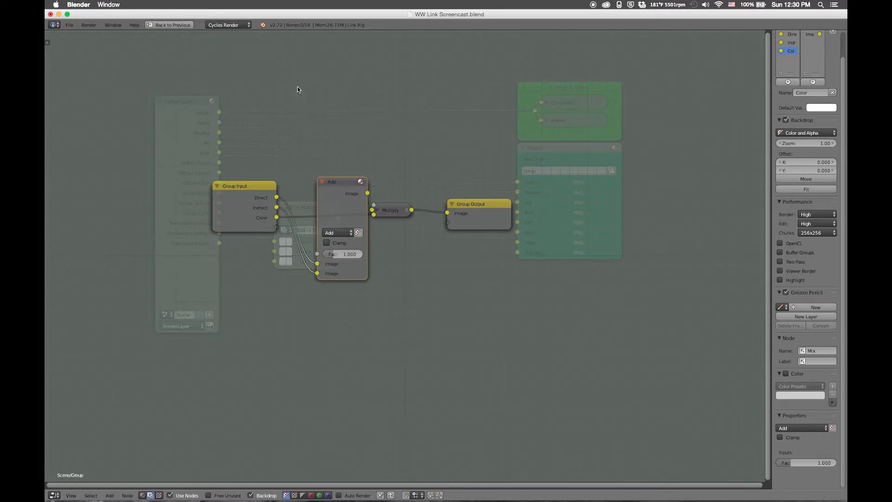
pyautogui.moveTo(342, 187); pyautogui.dragTo(297, 86)
pyautogui.click(398, 214)
pyautogui.press('h')
pyautogui.moveTo(398, 215); pyautogui.dragTo(405, 195)
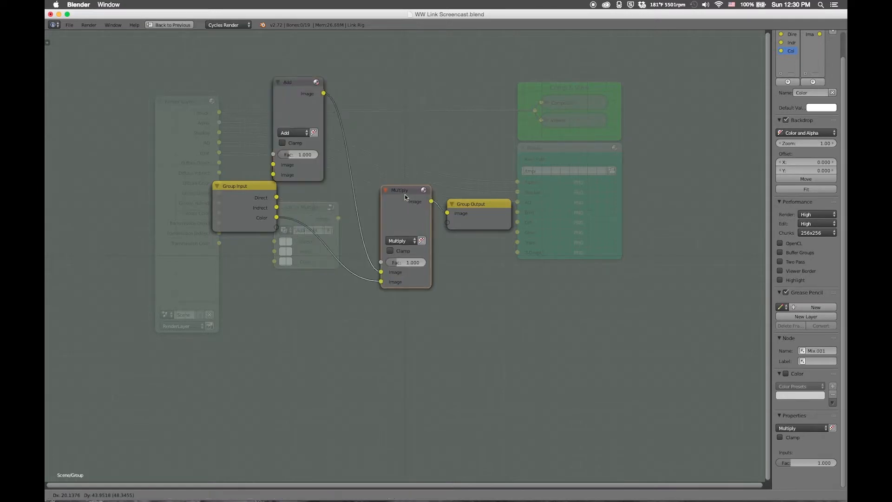
pyautogui.moveTo(298, 99); pyautogui.dragTo(331, 106)
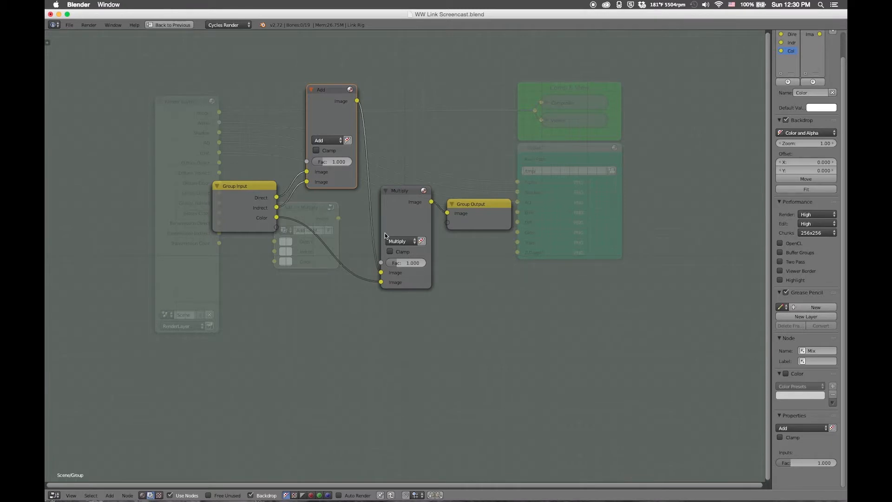
pyautogui.hotkey('ctrl', 'Up')
pyautogui.hotkey('ctrl', 'Up')
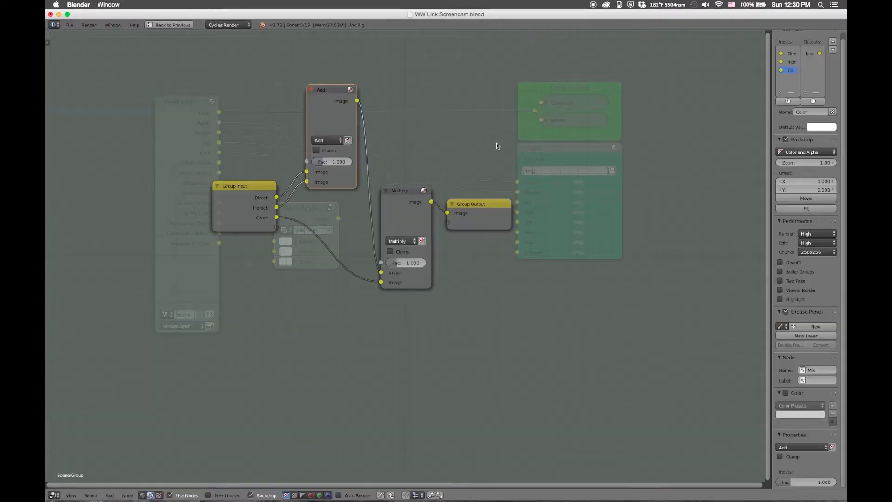
pyautogui.press('Tab')
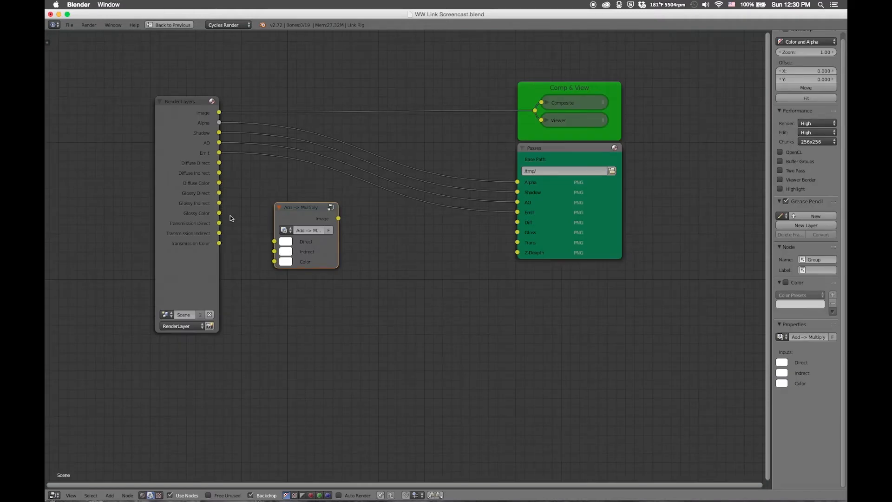
# Link Diffuse Direct, Indirect and Color through the Add -> Multiply group to the Diff input, and collapse the group node beside Render Layers
pyautogui.moveTo(219, 163); pyautogui.dragTo(274, 241)
pyautogui.moveTo(219, 172); pyautogui.dragTo(275, 251)
pyautogui.moveTo(219, 183); pyautogui.dragTo(275, 261)
pyautogui.moveTo(339, 218); pyautogui.dragTo(517, 222)
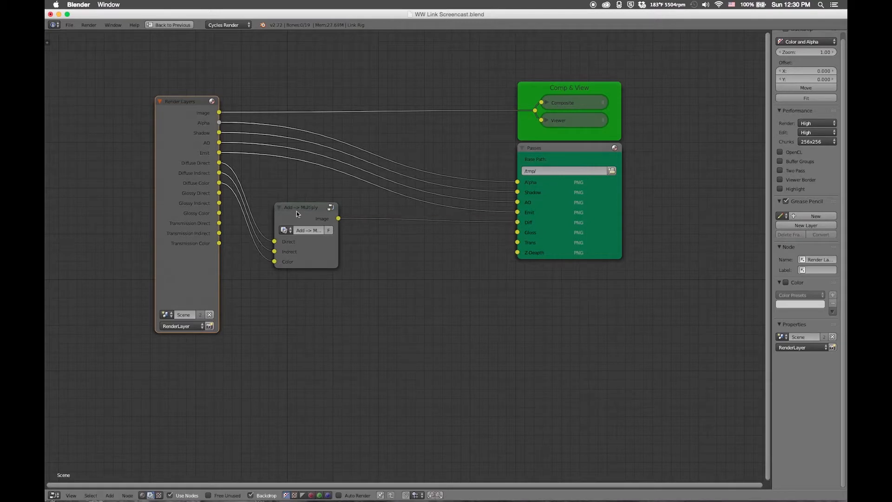
pyautogui.click(279, 207)
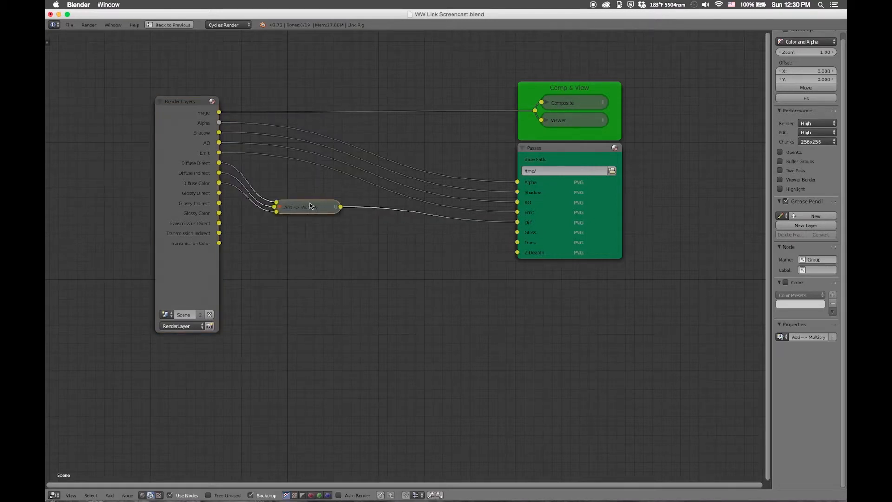
pyautogui.moveTo(301, 207); pyautogui.dragTo(292, 180)
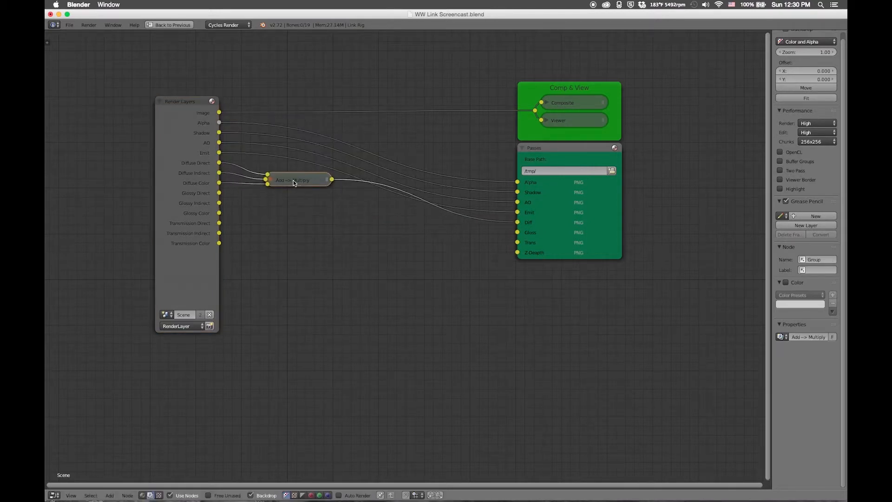
# Duplicate the Add -> Multiply group below the first and route the three Glossy passes through it to the Gloss input
pyautogui.hotkey('shift', 'd')
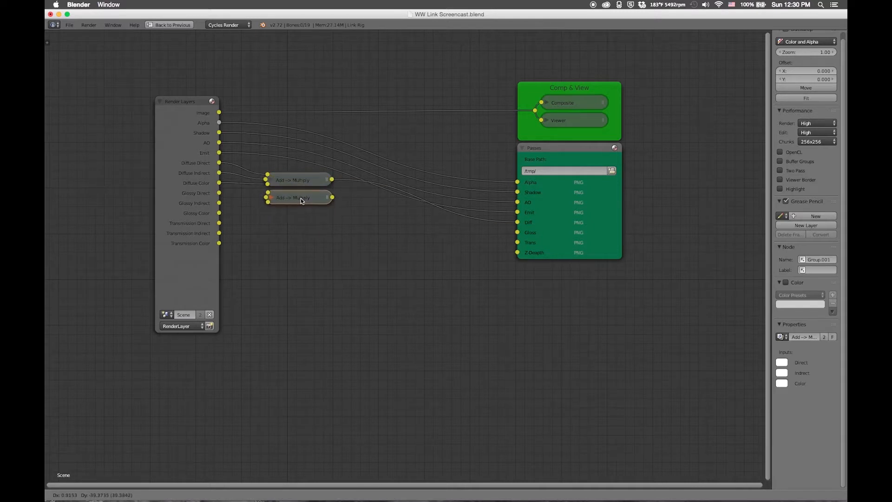
pyautogui.click(302, 198)
pyautogui.moveTo(219, 193); pyautogui.dragTo(270, 202)
pyautogui.moveTo(333, 198); pyautogui.dragTo(517, 233)
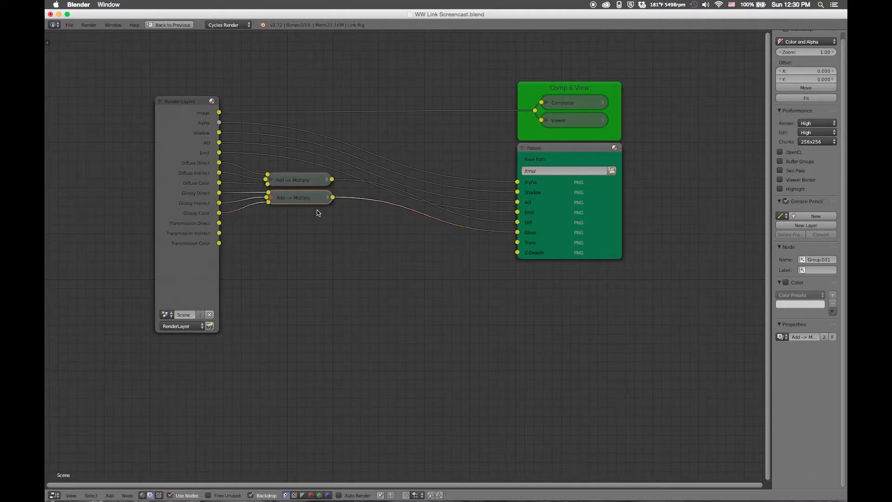
# Duplicate the group again below the second and route the three Transmission passes through it to the Trans input
pyautogui.hotkey('shift', 'd')
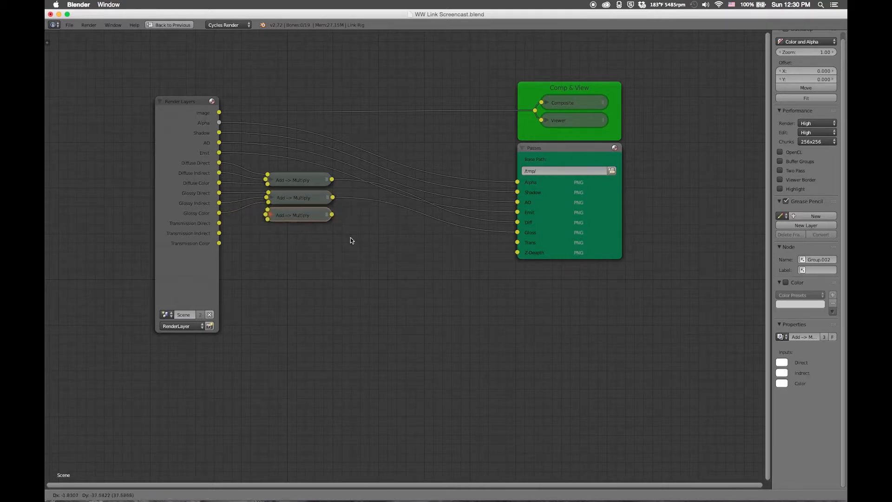
pyautogui.click(351, 238)
pyautogui.moveTo(219, 224); pyautogui.dragTo(268, 210)
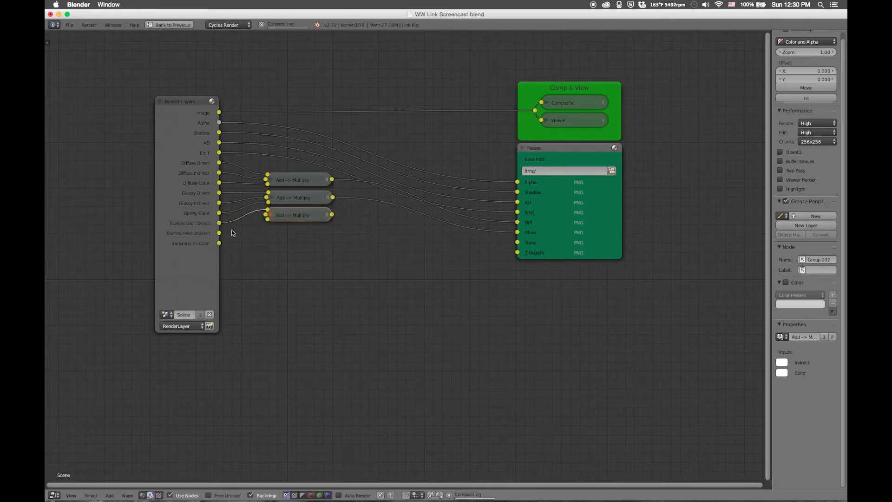
pyautogui.moveTo(219, 233); pyautogui.dragTo(267, 218)
pyautogui.moveTo(219, 243); pyautogui.dragTo(268, 219)
pyautogui.moveTo(335, 215); pyautogui.dragTo(518, 243)
# Select all three Add -> Multiply group nodes and move them closer to the Render Layers node
pyautogui.click(314, 183)
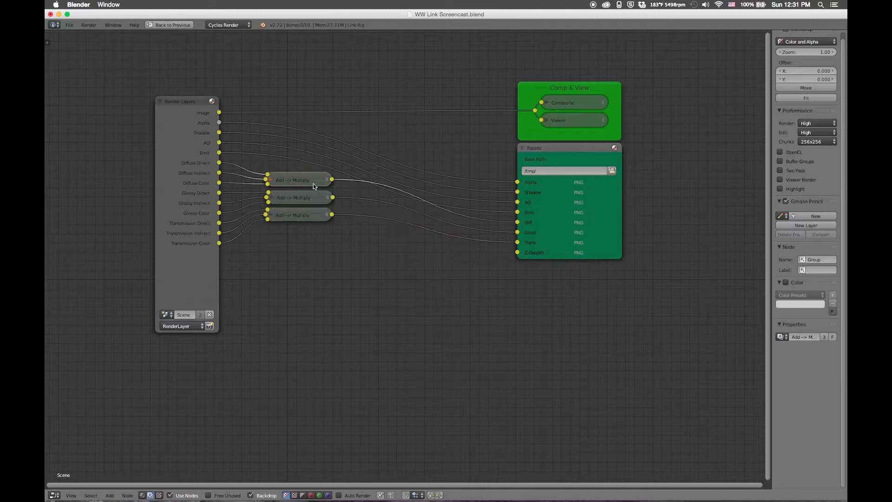
pyautogui.keyDown('shift'); pyautogui.click(309, 197); pyautogui.keyUp('shift')
pyautogui.keyDown('shift'); pyautogui.click(300, 215); pyautogui.keyUp('shift')
pyautogui.moveTo(305, 216)
pyautogui.mouseDown()
pyautogui.moveTo(305, 228)
pyautogui.moveTo(290, 226)
pyautogui.mouseUp()
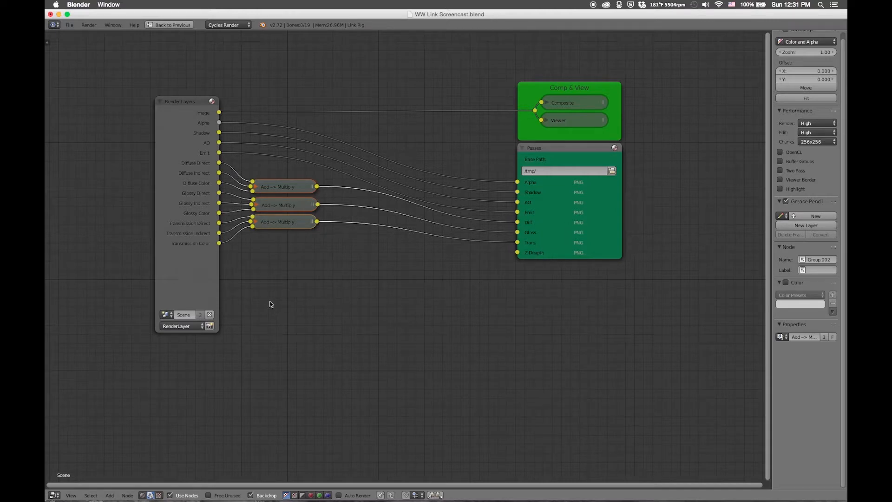
# Restore the full layout, look at Link through the camera, and also show the last scene layer, which holds the camera
pyautogui.hotkey('ctrl', 'Up')
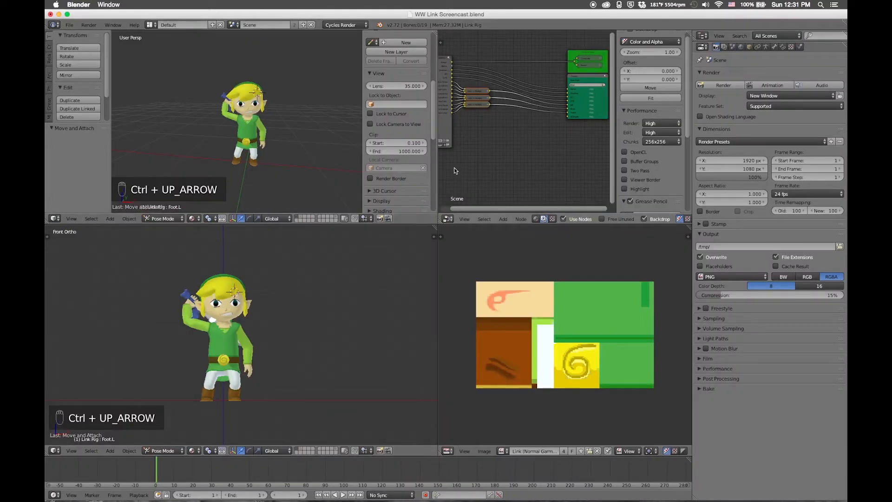
pyautogui.press('KP_0')
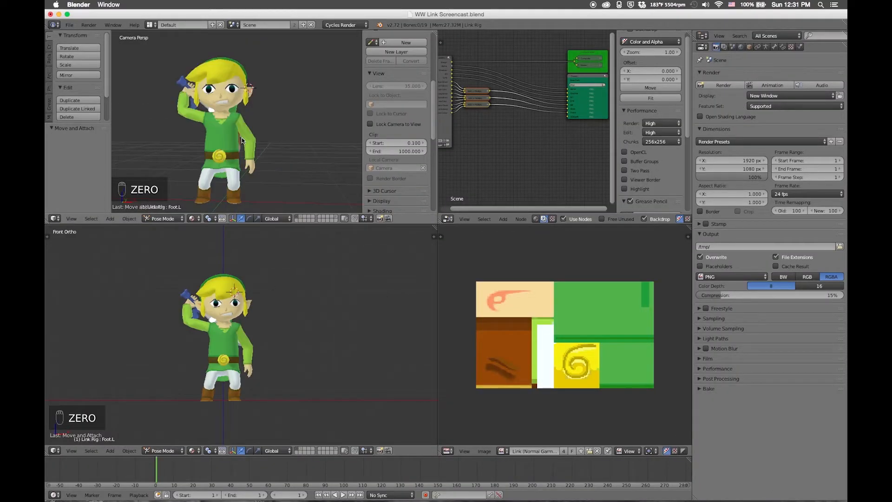
pyautogui.scroll(-5, 288, 196)
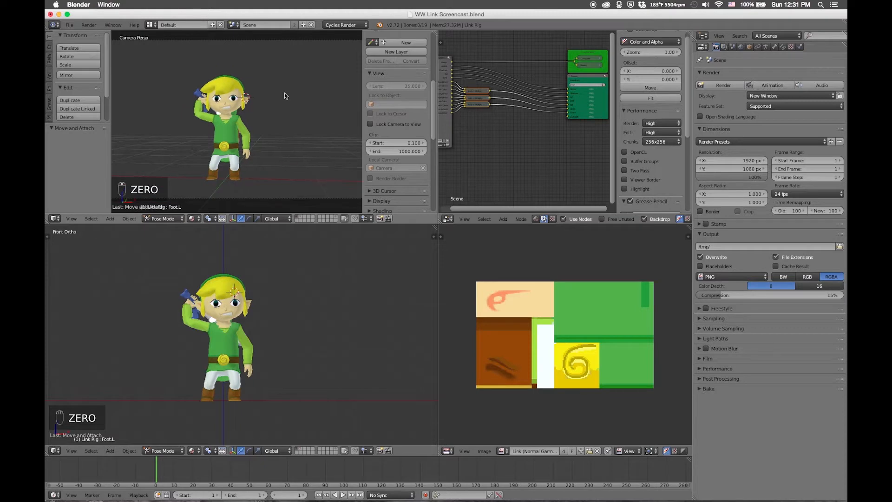
pyautogui.keyDown('shift'); pyautogui.click(336, 452); pyautogui.keyUp('shift')
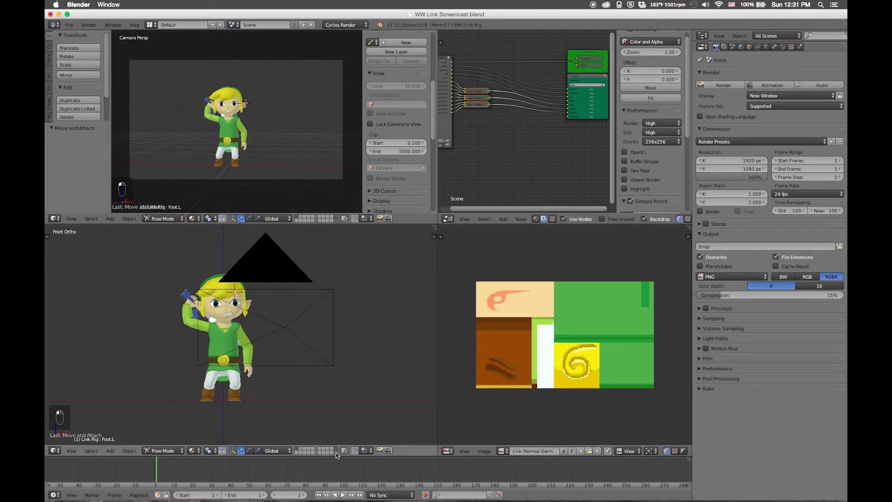
# From a top view, move the camera closer to Link, and adjust its position until he is framed in the camera view
pyautogui.press('KP_7')
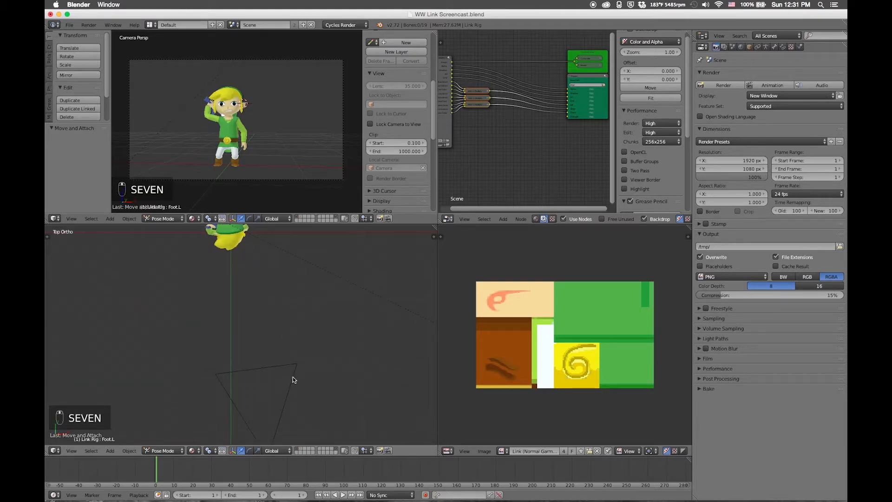
pyautogui.rightClick(293, 380)
pyautogui.press('g')
pyautogui.click(286, 306)
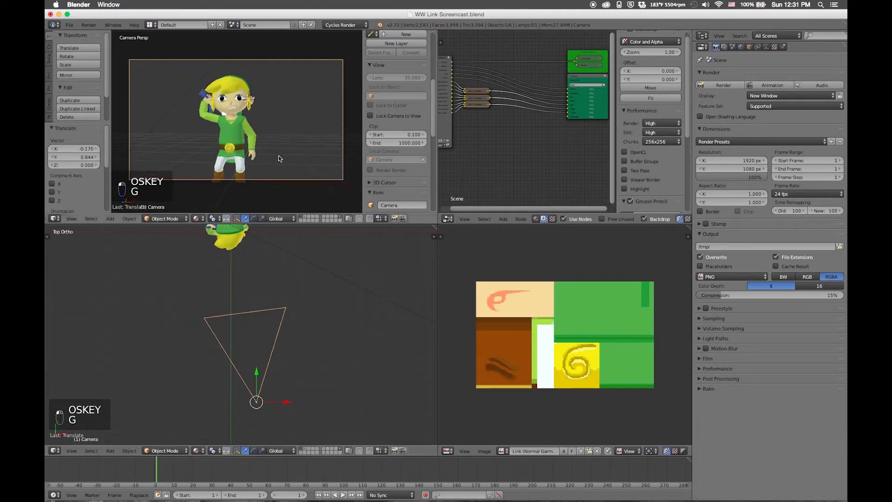
pyautogui.press('g')
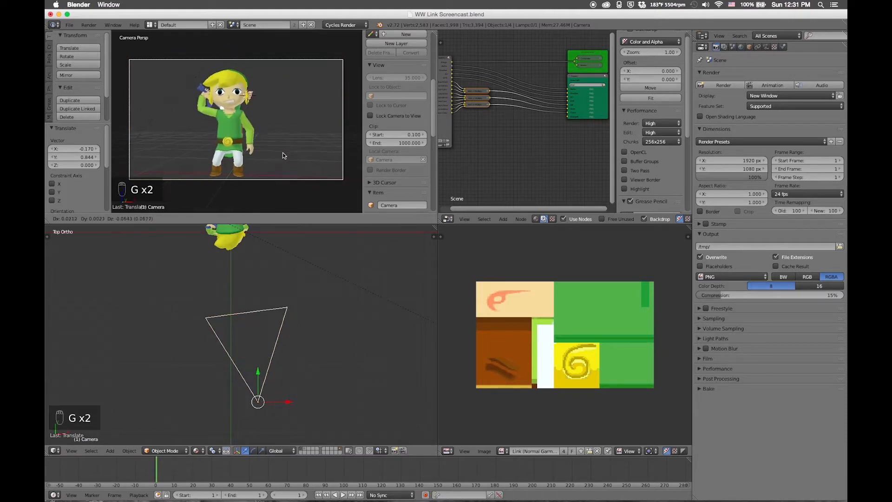
pyautogui.click(282, 153)
pyautogui.press('g')
pyautogui.click(285, 161)
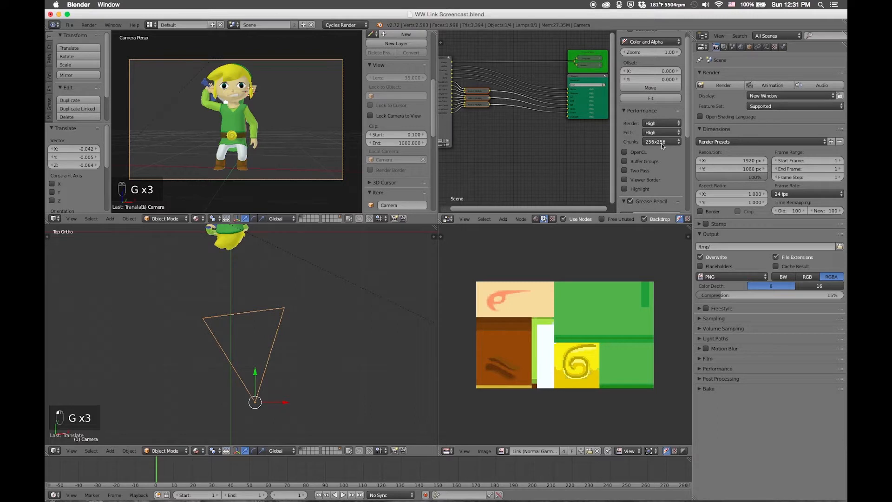
# Open the scene's render layer settings and add a second render layer
pyautogui.hotkey('ctrl', 'Up')
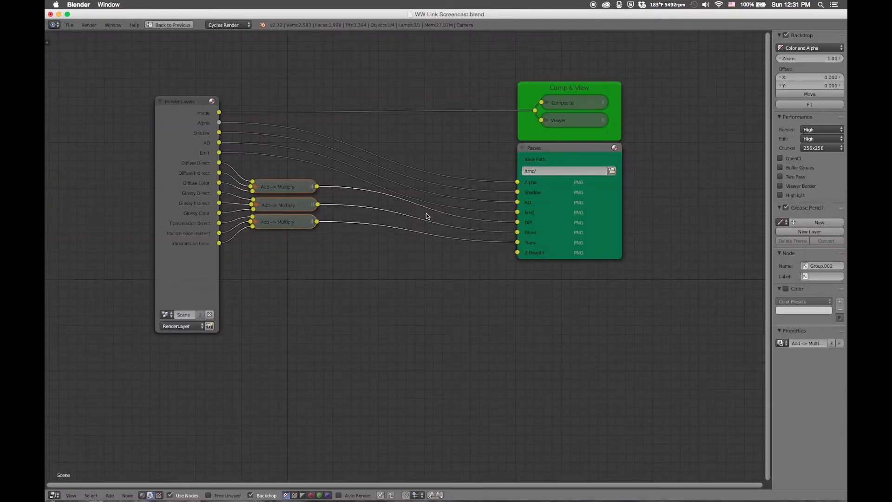
pyautogui.hotkey('ctrl', 'Up')
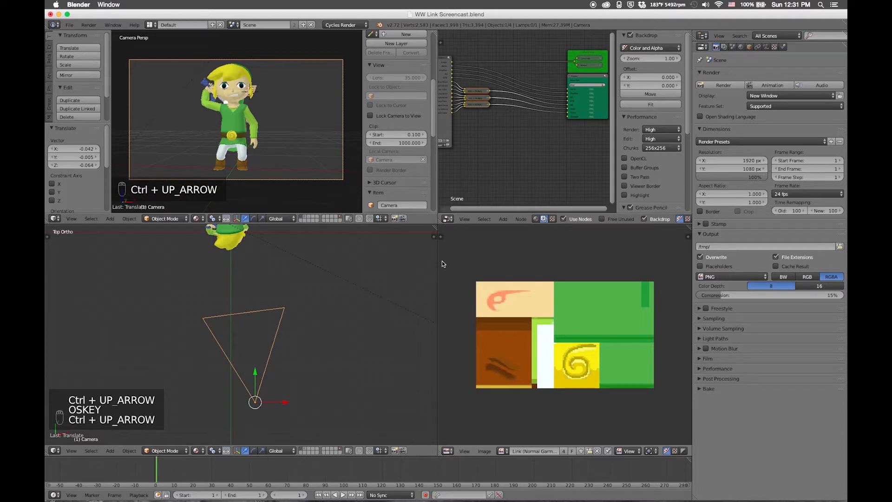
pyautogui.click(724, 47)
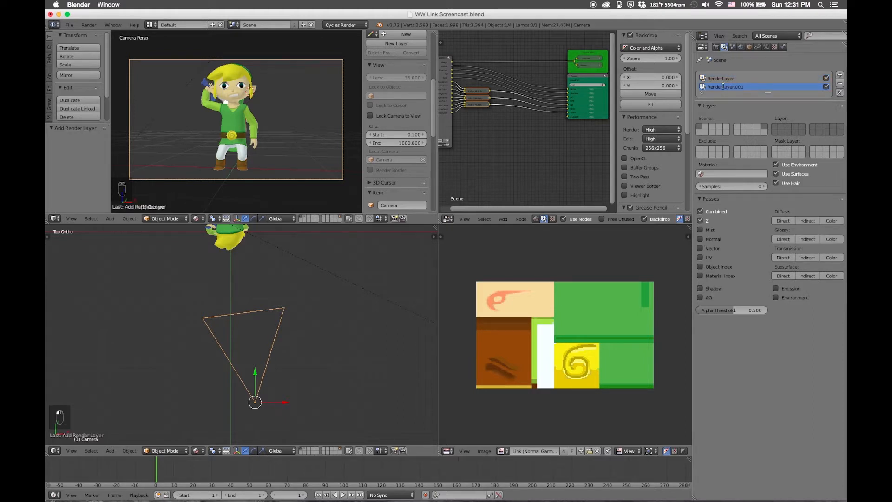
# Rename the new render layer to Z-Deapth
pyautogui.doubleClick(723, 86)
pyautogui.write('Z-Deapth')
pyautogui.click(706, 173)
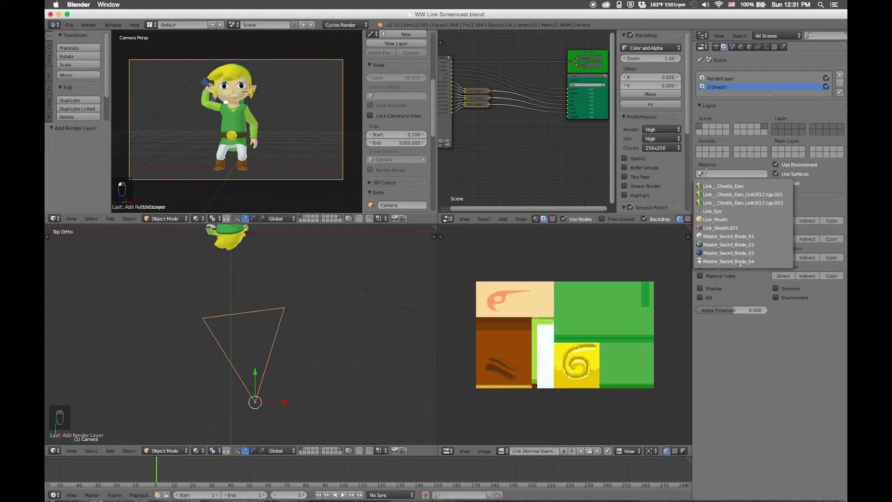
pyautogui.write('en')
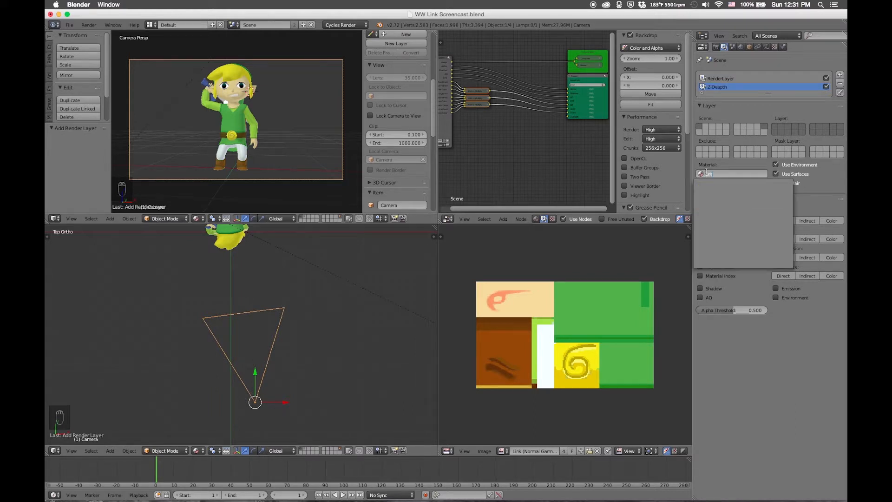
pyautogui.press('BackSpace')
pyautogui.press('BackSpace')
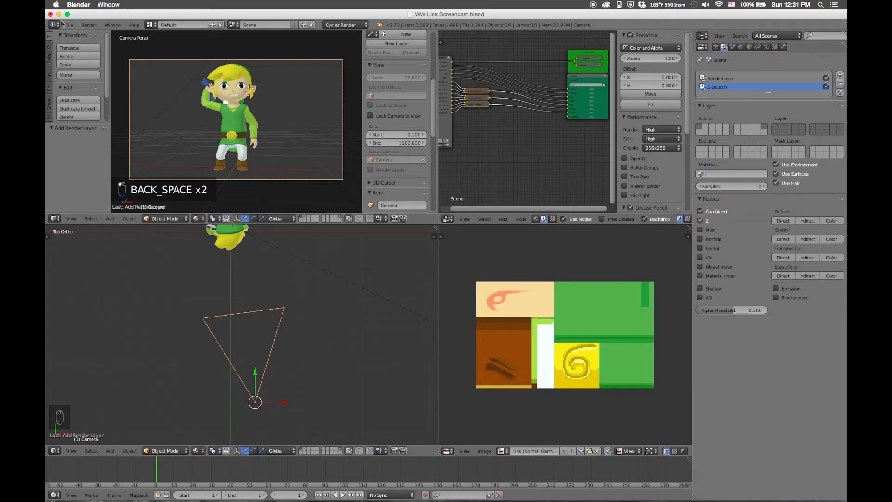
# Append the Z-Derapth AntiAlisi material from the WW Link Finished.blend file
pyautogui.click(69, 25)
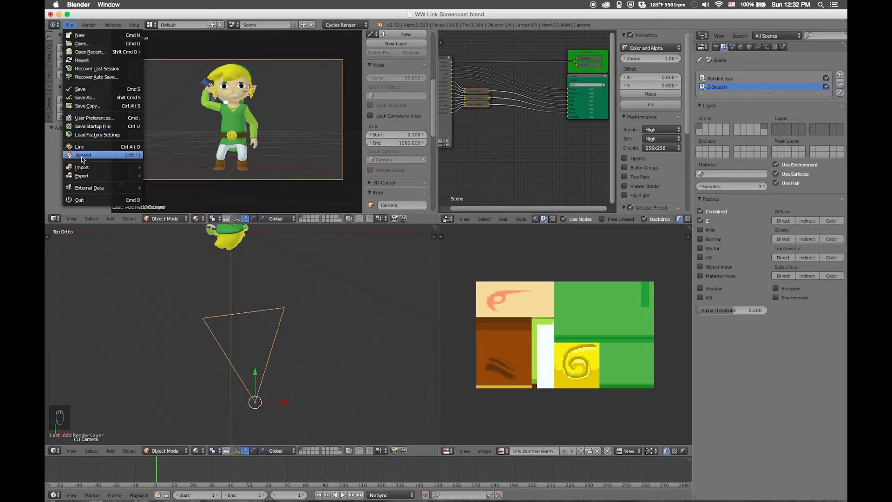
pyautogui.click(83, 157)
pyautogui.click(159, 68)
pyautogui.click(166, 125)
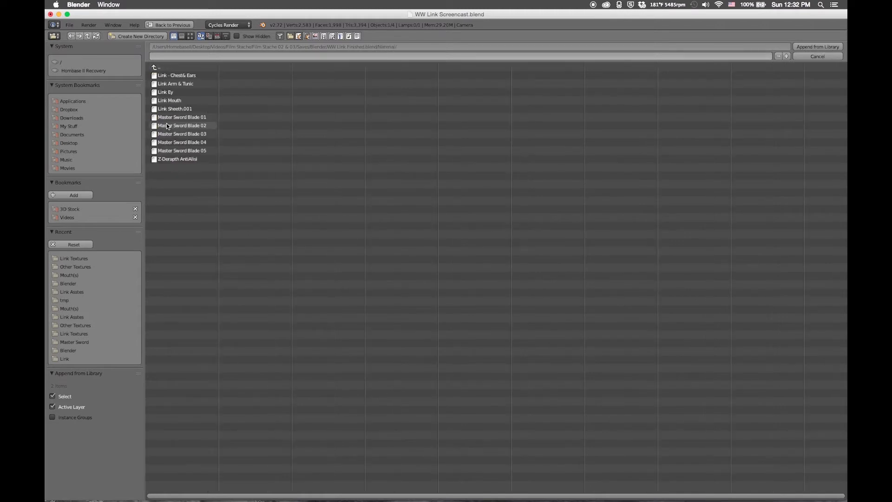
pyautogui.click(188, 159)
pyautogui.click(818, 46)
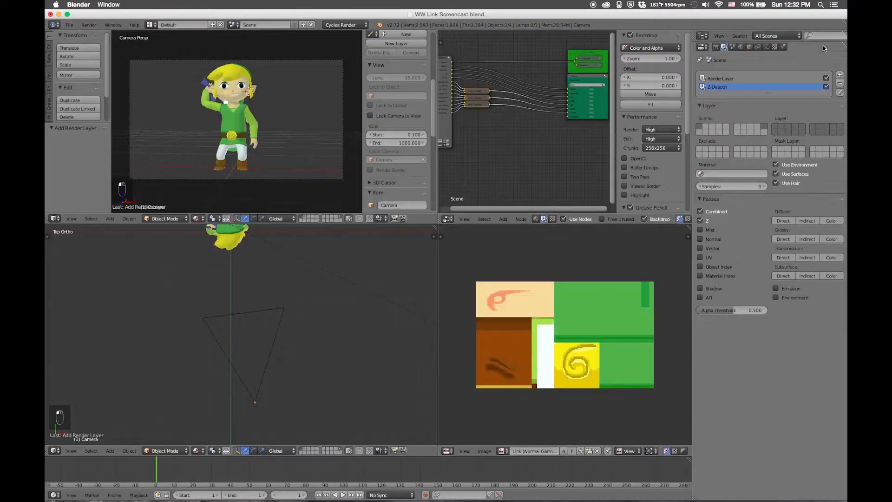
# Assign the Z-Derapth AntiAlisi material as the Z-Deapth render layer's material override and disable its Z pass
pyautogui.click(744, 173)
pyautogui.write('ant')
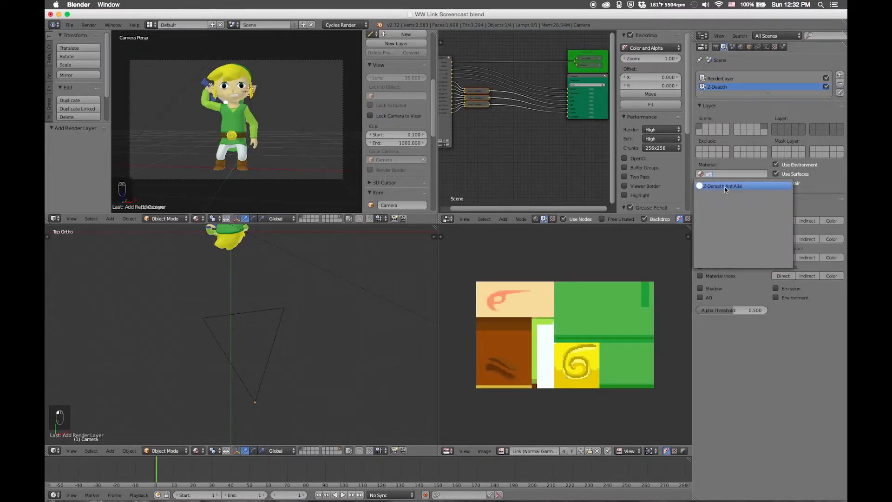
pyautogui.click(726, 186)
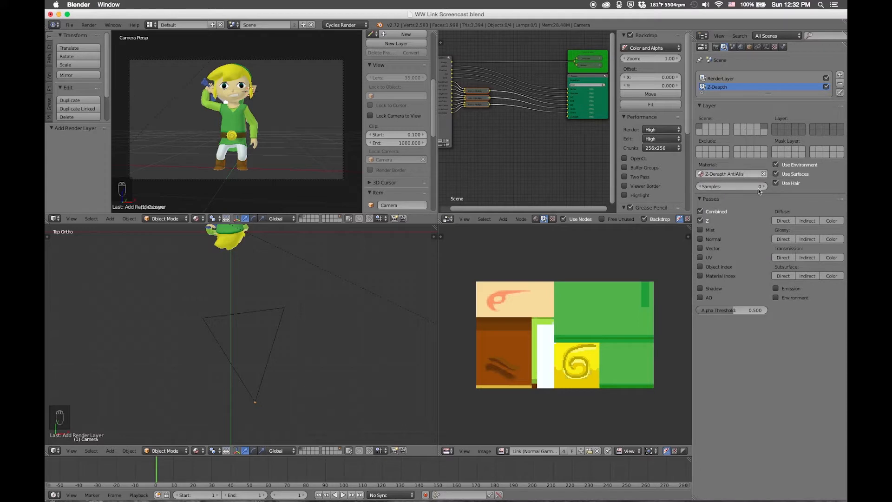
pyautogui.click(701, 221)
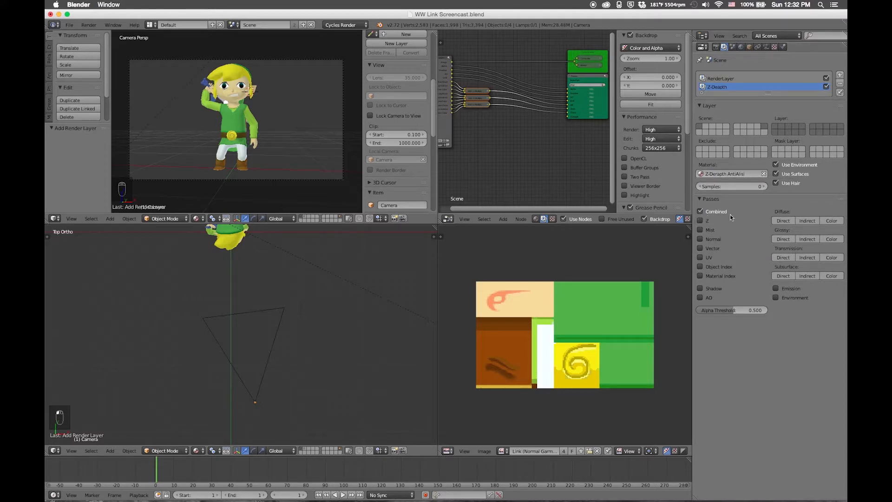
# In the maximized node editor, duplicate the Render Layers node, set the copy to the Z-Deapth layer and place it directly below the original
pyautogui.hotkey('shift', 'space')
pyautogui.click(197, 163)
pyautogui.hotkey('shift', 'd')
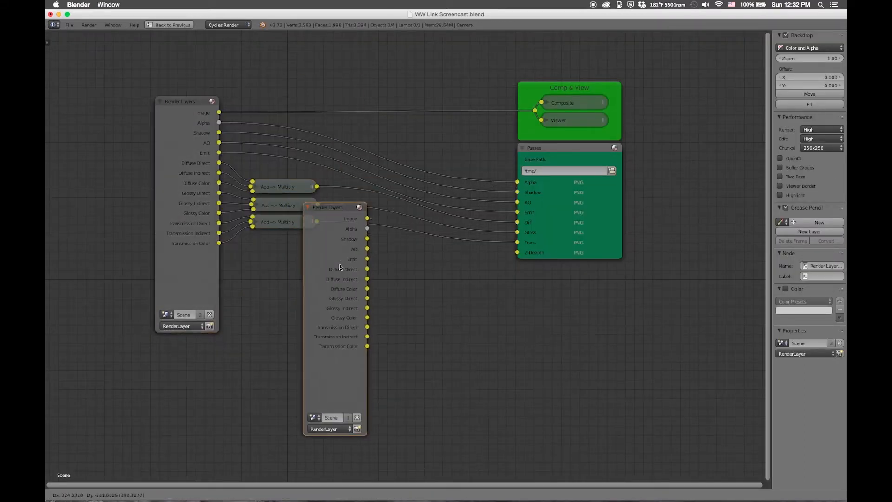
pyautogui.click(340, 264)
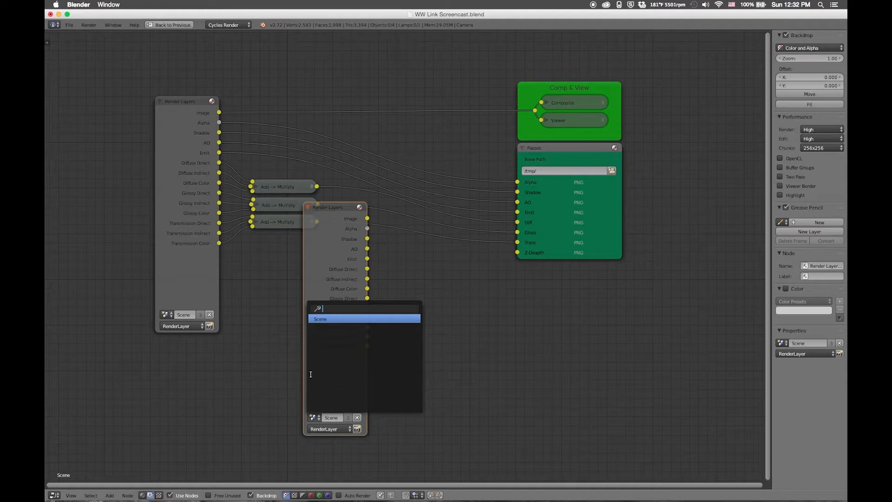
pyautogui.click(336, 430)
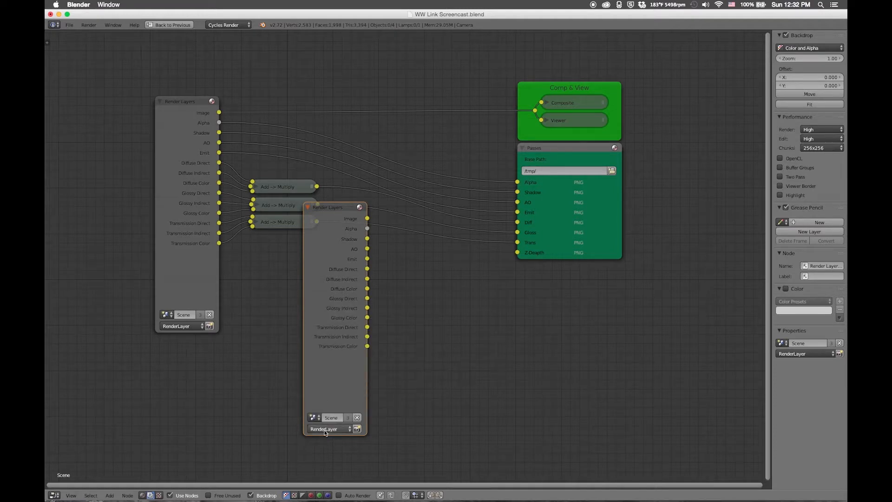
pyautogui.click(325, 431)
pyautogui.click(326, 408)
pyautogui.moveTo(339, 222); pyautogui.dragTo(190, 353)
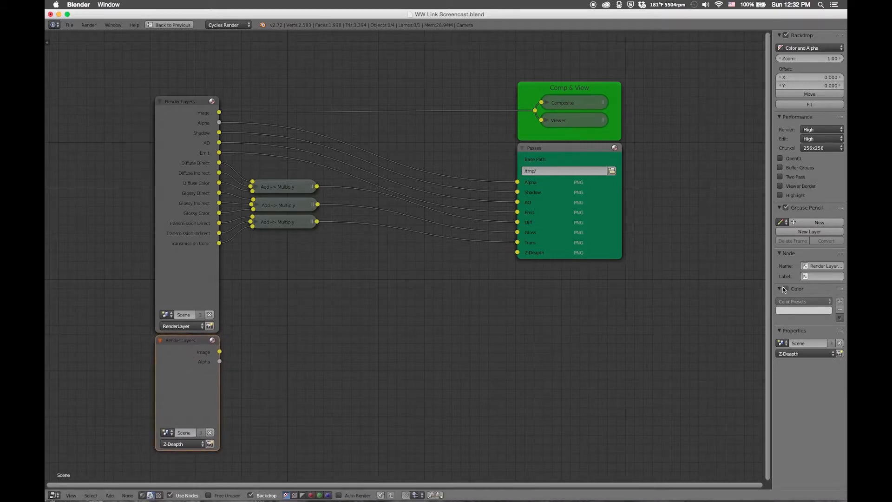
# Give the Z-Deapth Render Layers node a custom teal-blue color
pyautogui.click(783, 287)
pyautogui.click(804, 310)
pyautogui.click(791, 212)
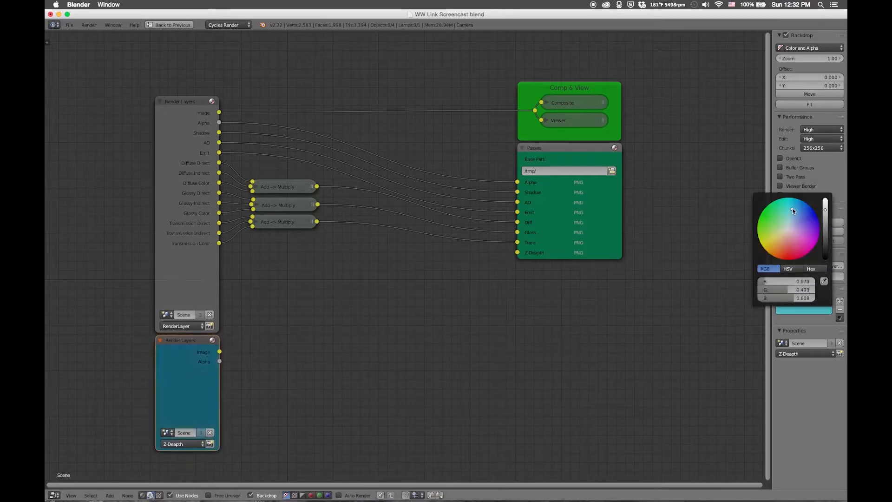
# Add the Z-Deapth (Stuff) group node, feed its Value input from the Z-Deapth layer's Image, and link its output to the Passes node's Z-Deapth input
pyautogui.hotkey('shift', 'a')
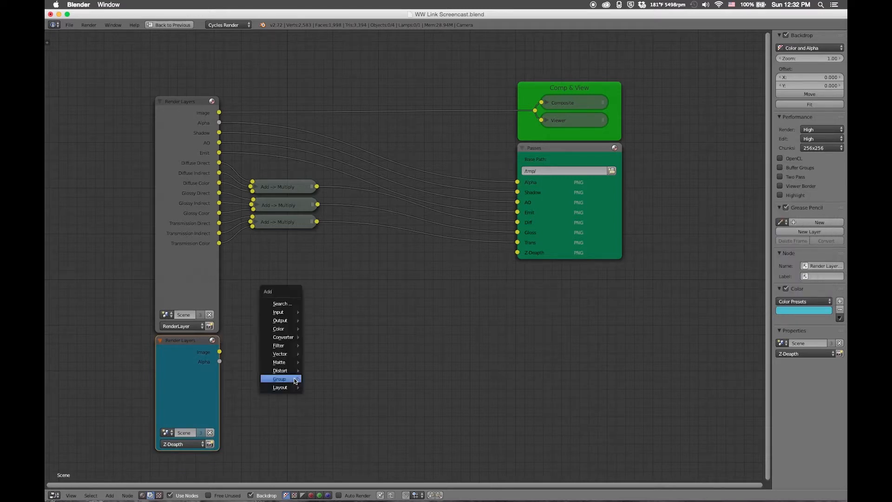
pyautogui.moveTo(283, 379)
pyautogui.click(330, 411)
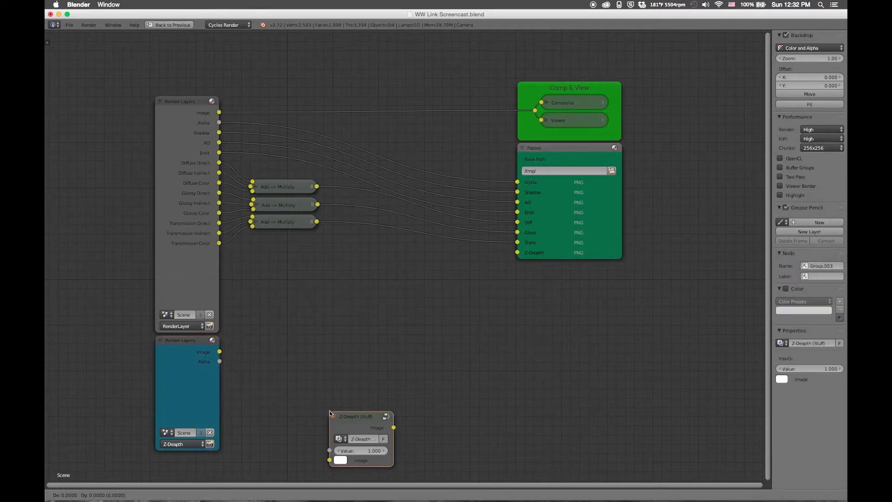
pyautogui.click(311, 313)
pyautogui.moveTo(220, 351); pyautogui.dragTo(309, 349)
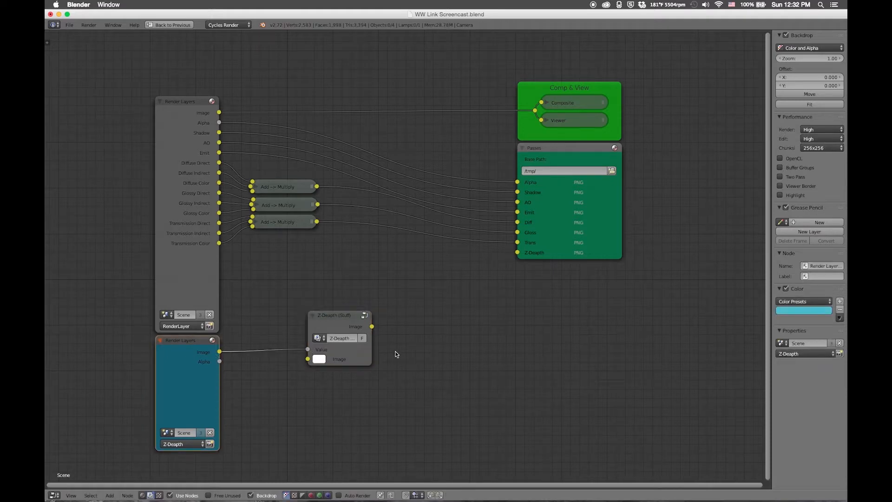
pyautogui.moveTo(372, 326); pyautogui.dragTo(518, 252)
# Widen the Z-Deapth (Stuff) group node so its full name fits, and position it beside the Z-Deapth Render Layers node
pyautogui.moveTo(339, 316); pyautogui.dragTo(267, 343)
pyautogui.moveTo(398, 370); pyautogui.dragTo(528, 374)
pyautogui.moveTo(303, 350); pyautogui.dragTo(348, 347)
# Inside the Z-Deapth (Stuff) group, change the ColorRamp node's custom color to bright green, and return to the main node tree
pyautogui.press('Tab')
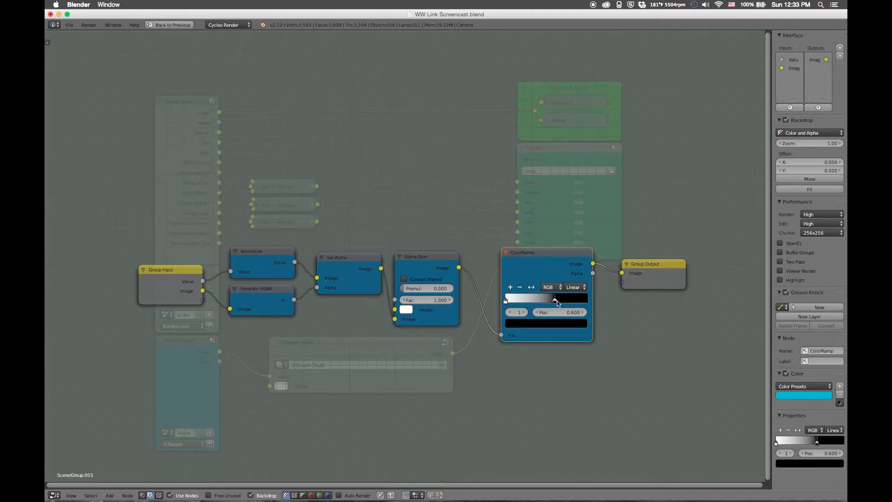
pyautogui.click(802, 395)
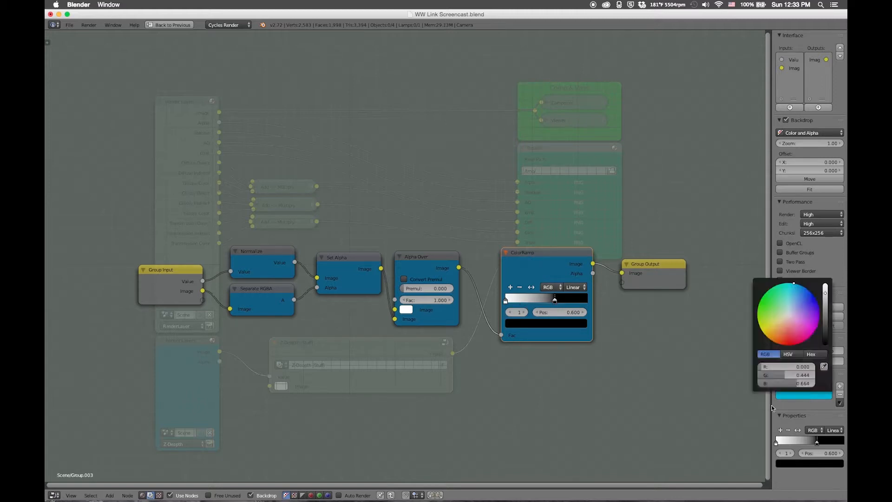
pyautogui.click(800, 394)
pyautogui.moveTo(766, 297); pyautogui.dragTo(762, 297)
pyautogui.moveTo(826, 293); pyautogui.dragTo(826, 283)
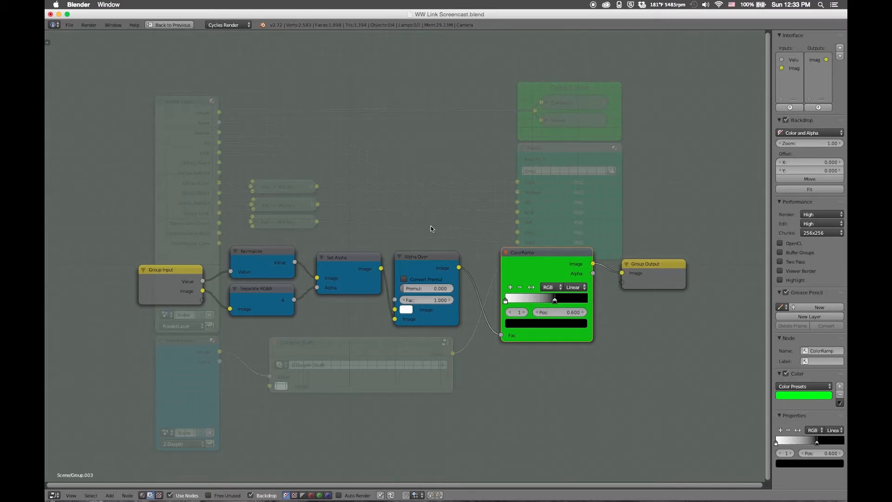
pyautogui.press('Tab')
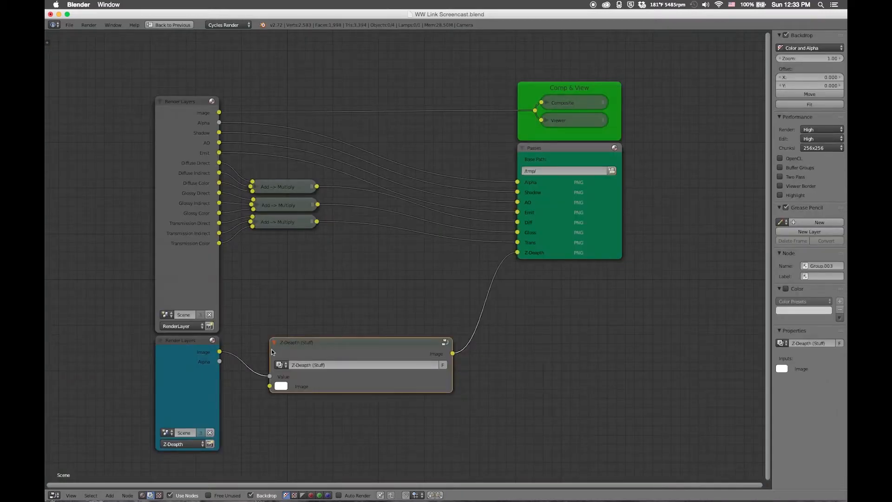
# Give the Z-Deapth (Stuff) group node a custom green color and move it closer to the Z-Deapth Render Layers node
pyautogui.click(786, 289)
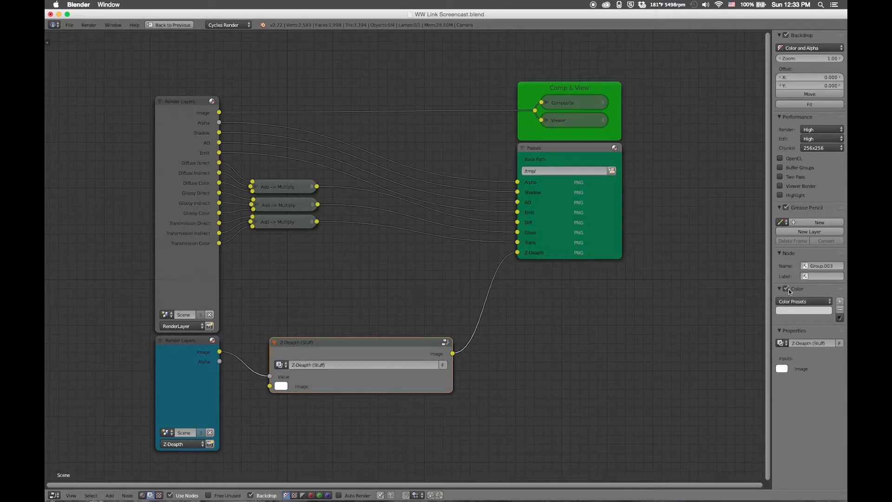
pyautogui.click(805, 308)
pyautogui.click(772, 217)
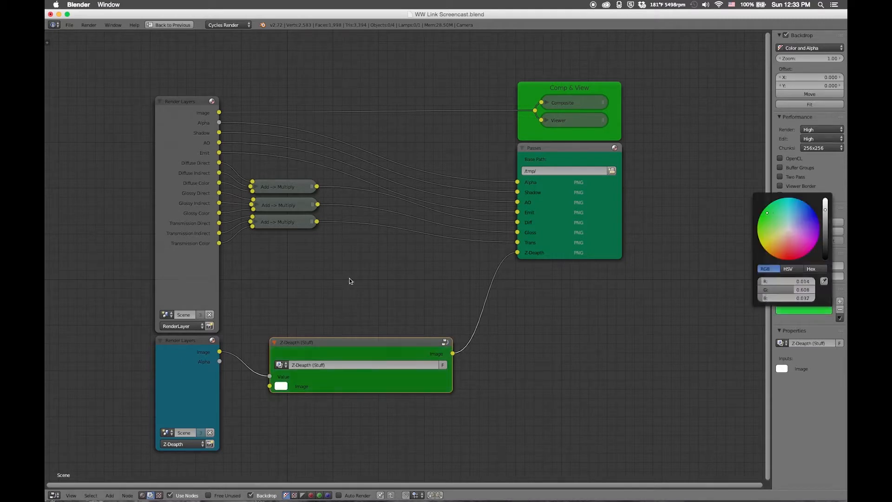
pyautogui.moveTo(307, 349); pyautogui.dragTo(272, 349)
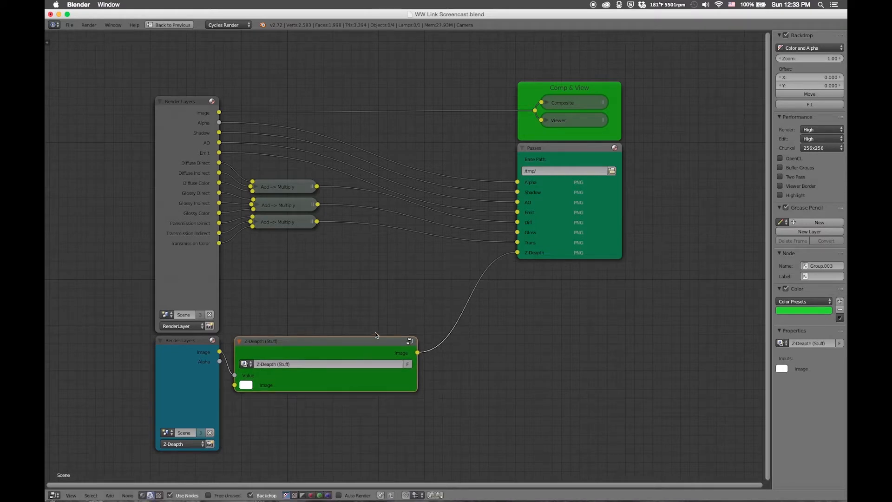
pyautogui.press('Tab')
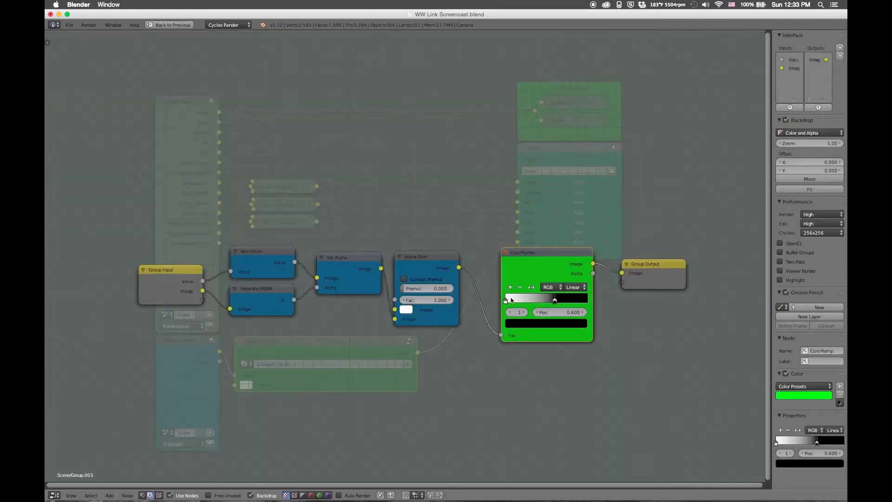
pyautogui.press('Tab')
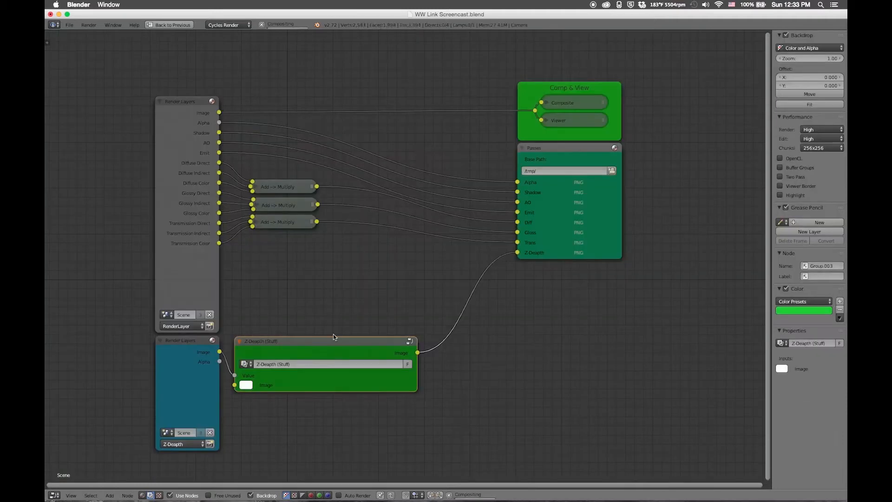
# Add a Switch node and place it above the nodes, just past the main Render Layers node
pyautogui.hotkey('shift', 'a')
pyautogui.moveTo(481, 322)
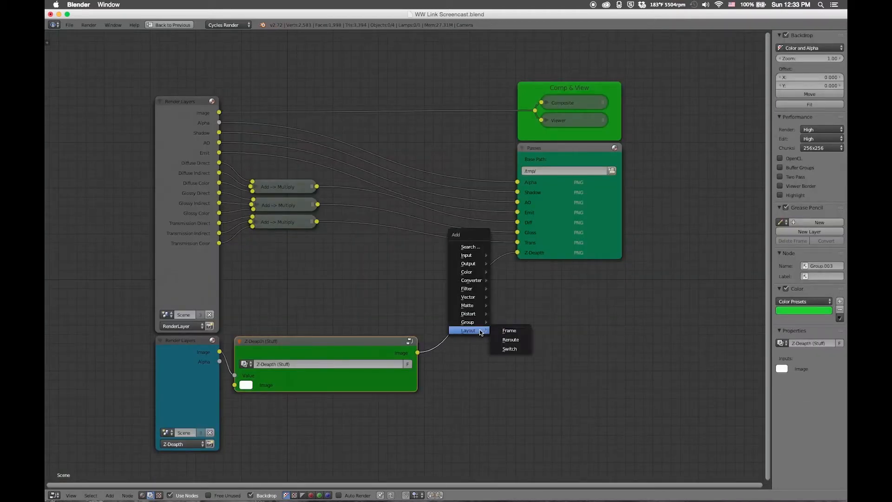
pyautogui.click(514, 348)
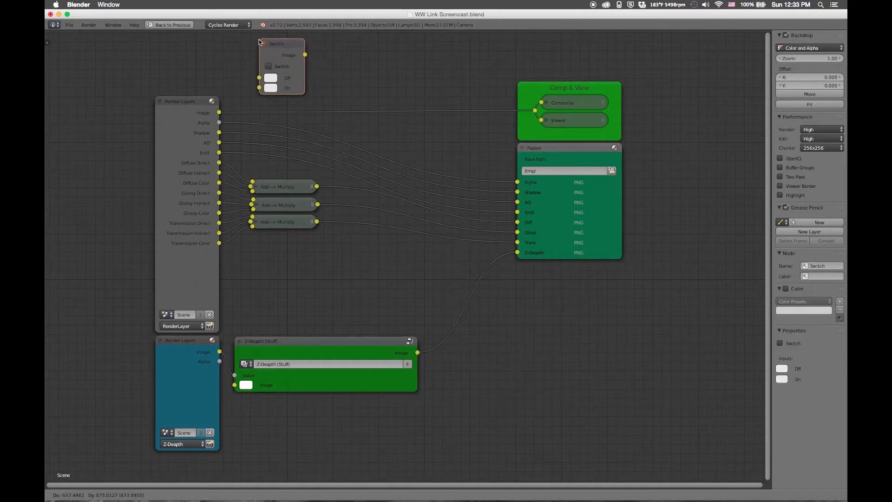
pyautogui.click(263, 45)
# Insert a reroute on the Z-Deapth output link and align it above the group's output, level with the Passes node's Z-Deapth input
pyautogui.hotkey('shift', 'a')
pyautogui.moveTo(584, 329)
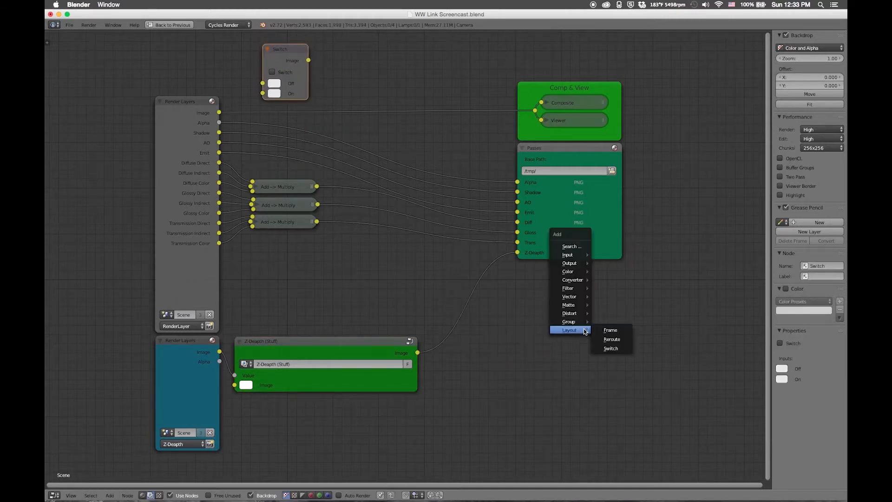
pyautogui.click(615, 341)
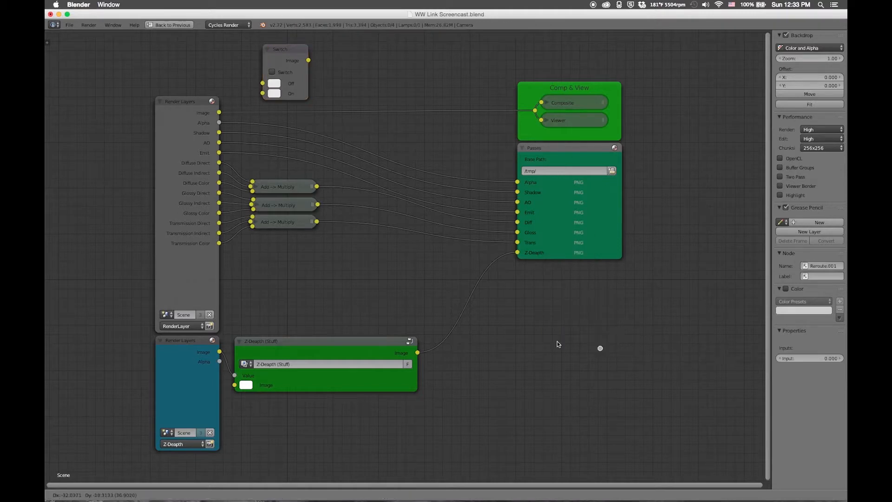
pyautogui.click(471, 293)
pyautogui.press('g')
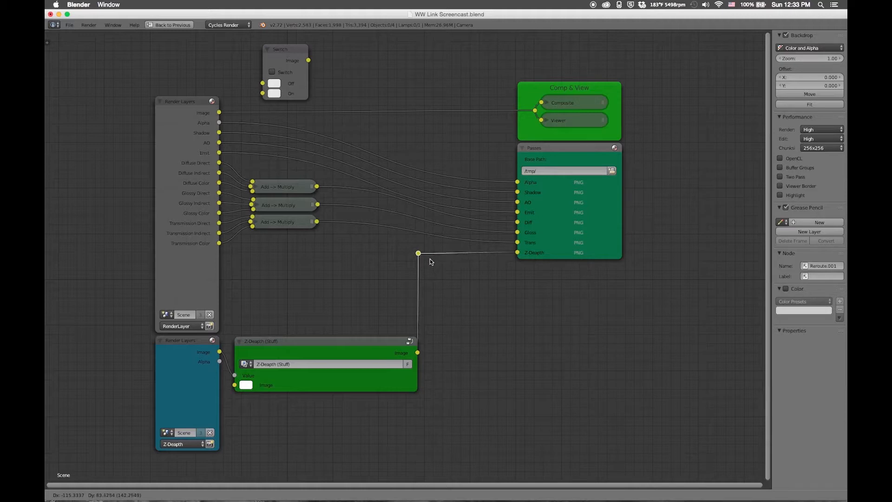
pyautogui.click(431, 261)
# Duplicate the reroute horizontally to the far side of the Render Layers node, and duplicate that copy straight up to near the Switch node's height
pyautogui.hotkey('shift', 'd')
pyautogui.press('x')
pyautogui.click(157, 274)
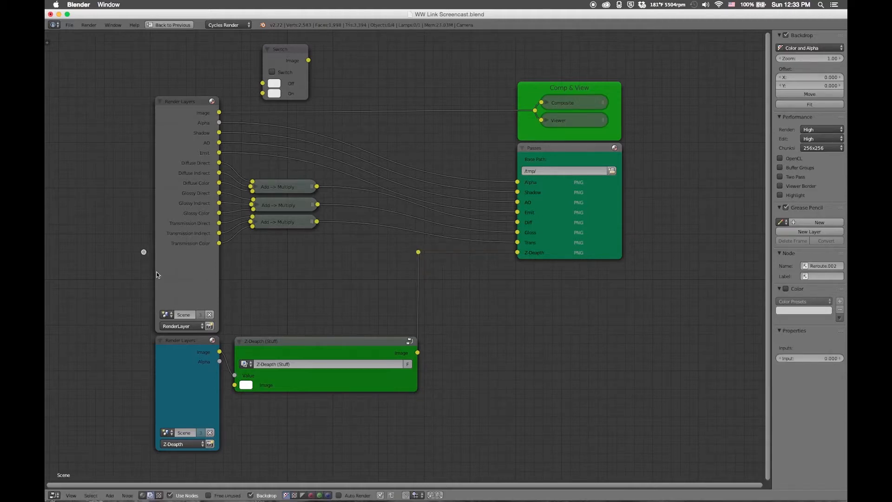
pyautogui.hotkey('shift', 'd')
pyautogui.press('y')
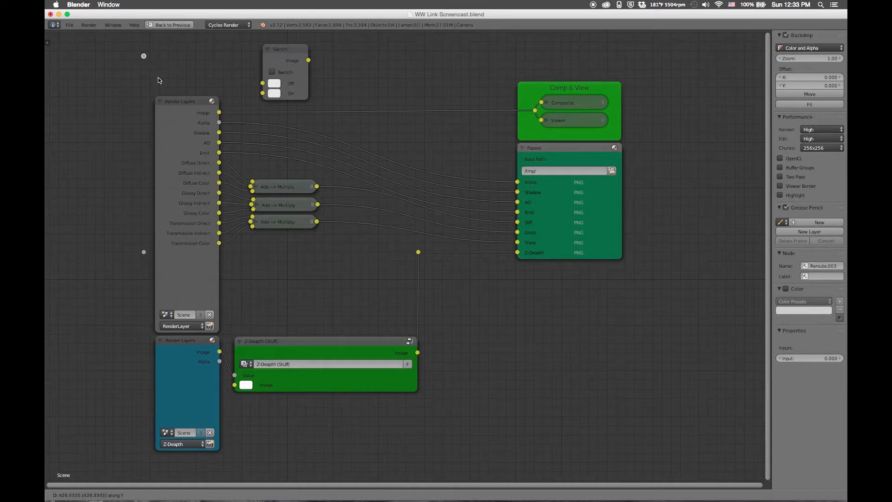
pyautogui.click(158, 94)
# Link the Z-Deapth reroutes in sequence into the Switch node's Off input, and connect the main Render Layers Image output to its On input
pyautogui.moveTo(418, 252); pyautogui.dragTo(262, 88)
pyautogui.moveTo(219, 112); pyautogui.dragTo(263, 93)
# Link the Switch node's Image output to the reroute in the Comp & View frame, and close the render result
pyautogui.moveTo(308, 60); pyautogui.dragTo(535, 112)
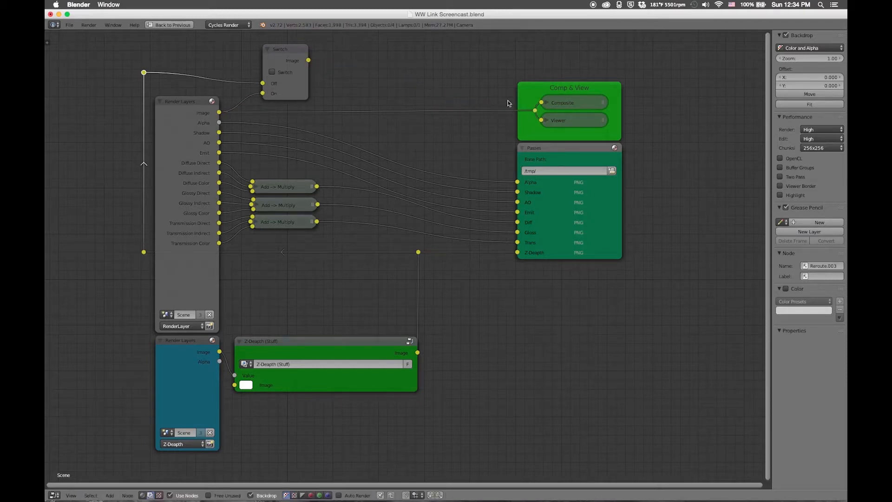
pyautogui.click(536, 111)
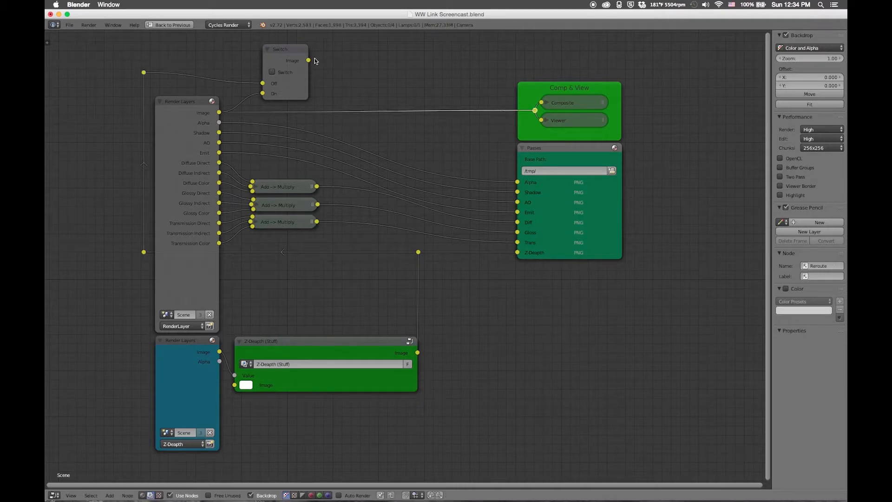
pyautogui.moveTo(309, 60); pyautogui.dragTo(542, 102)
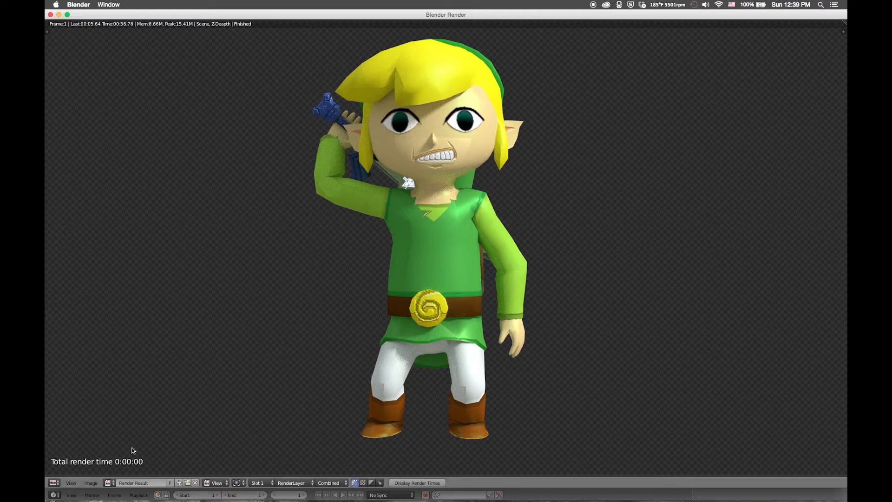
pyautogui.press('Escape')
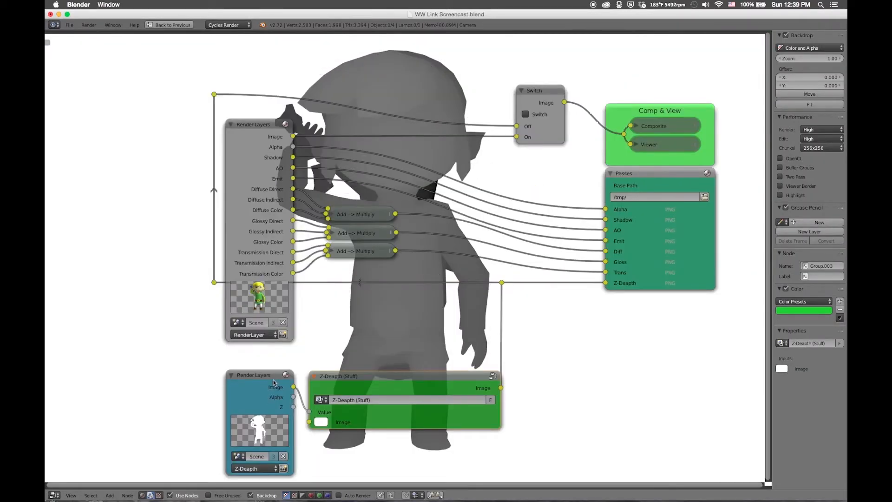
# Inside the Z-Deapth (Stuff) group, move the ColorRamp's white stop to position 0.806, and leave the group
pyautogui.click(525, 114)
pyautogui.click(525, 115)
pyautogui.press('Tab')
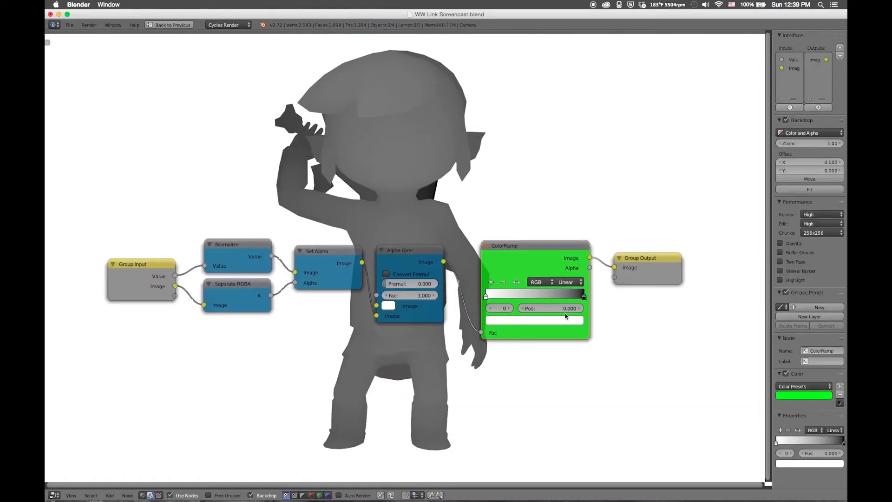
pyautogui.moveTo(496, 295)
pyautogui.mouseDown()
pyautogui.moveTo(567, 296)
pyautogui.moveTo(523, 296)
pyautogui.moveTo(552, 295)
pyautogui.mouseUp()
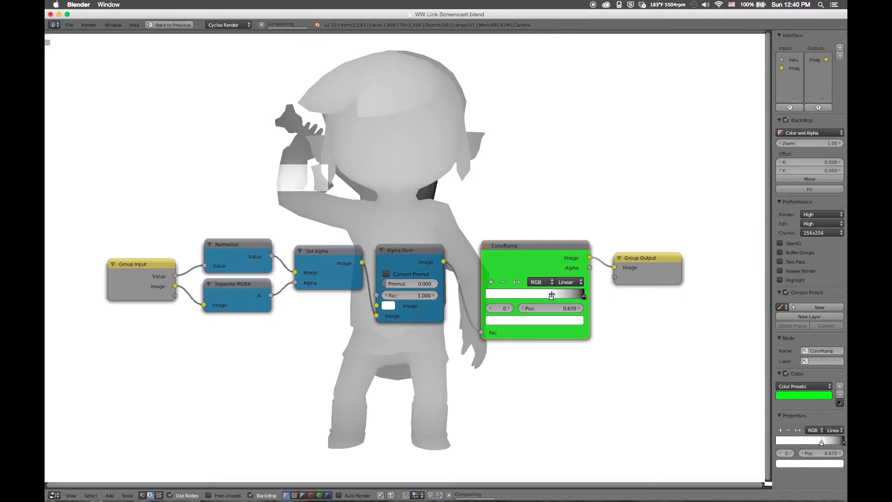
pyautogui.moveTo(562, 295)
pyautogui.mouseDown()
pyautogui.moveTo(576, 294)
pyautogui.moveTo(555, 298)
pyautogui.moveTo(581, 296)
pyautogui.moveTo(566, 298)
pyautogui.mouseUp()
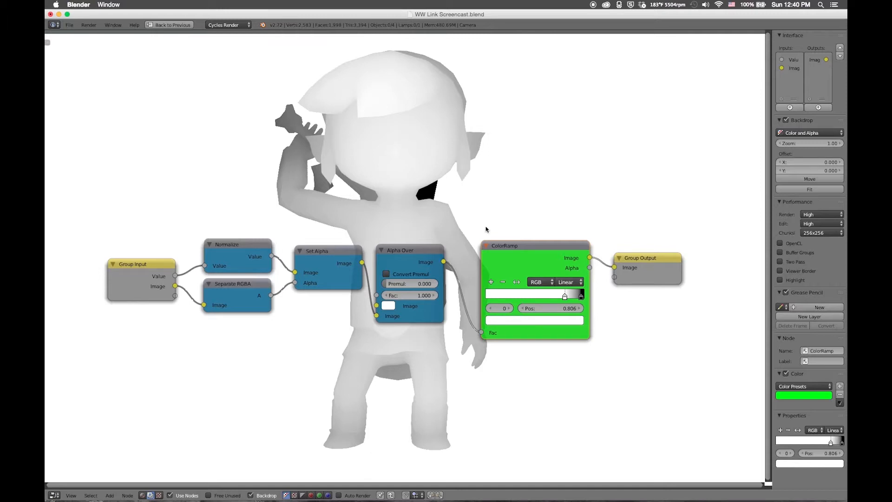
pyautogui.press('Tab')
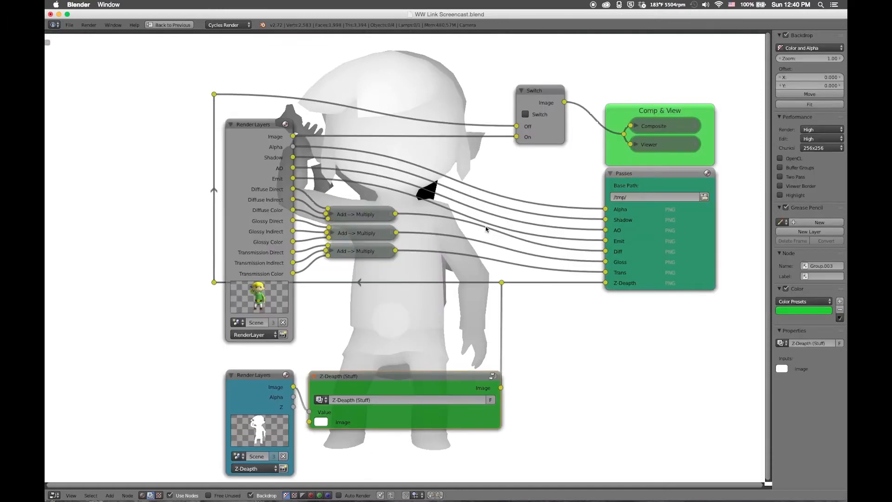
# Restore the multi-view layout and move the camera farther back in the top view so Link's whole body is framed
pyautogui.hotkey('ctrl', 'Up')
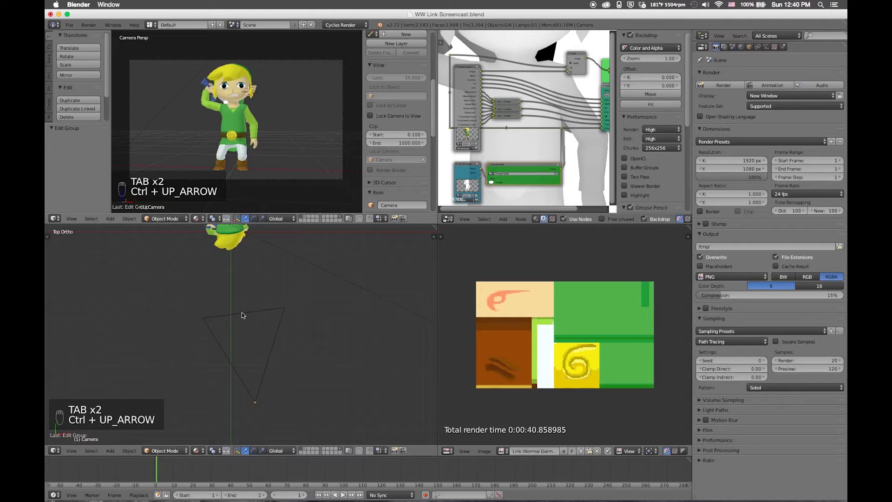
pyautogui.keyDown('super'); pyautogui.click(279, 319); pyautogui.keyUp('super')
pyautogui.press('g')
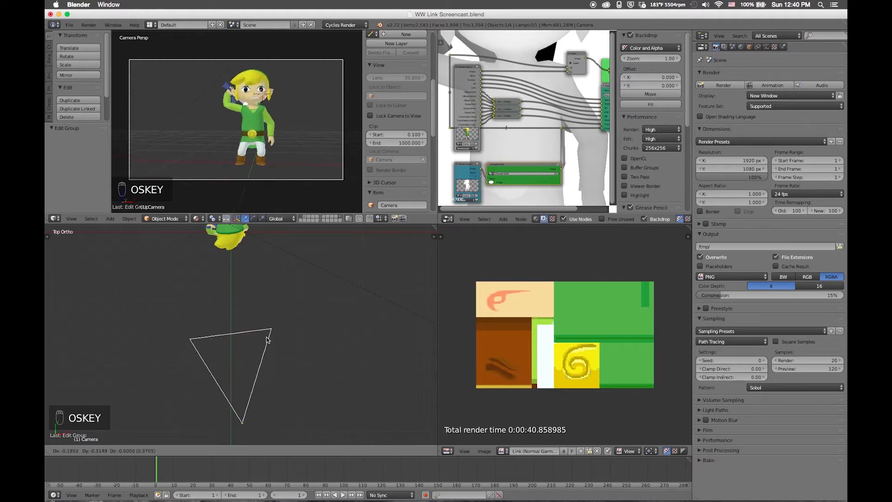
pyautogui.click(279, 362)
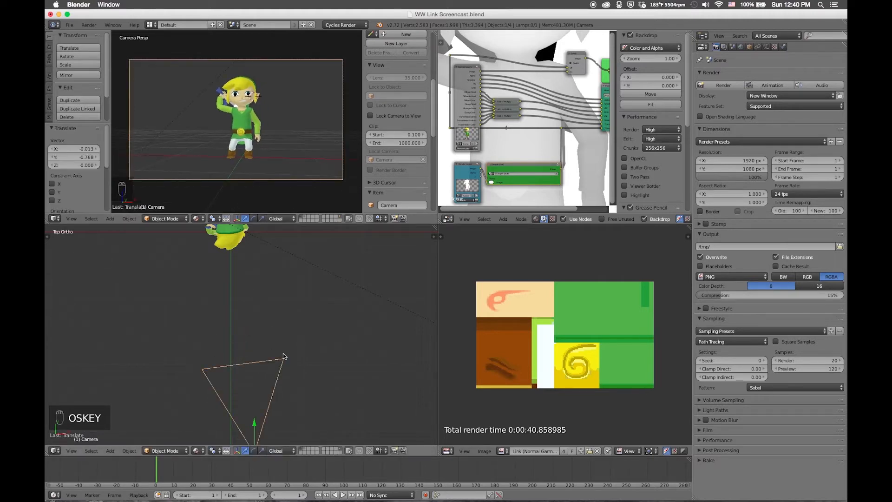
pyautogui.press('g')
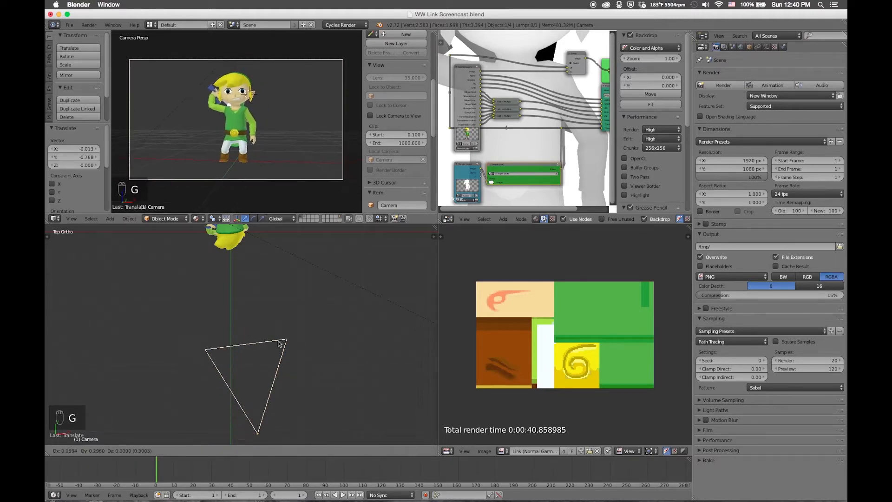
pyautogui.click(279, 344)
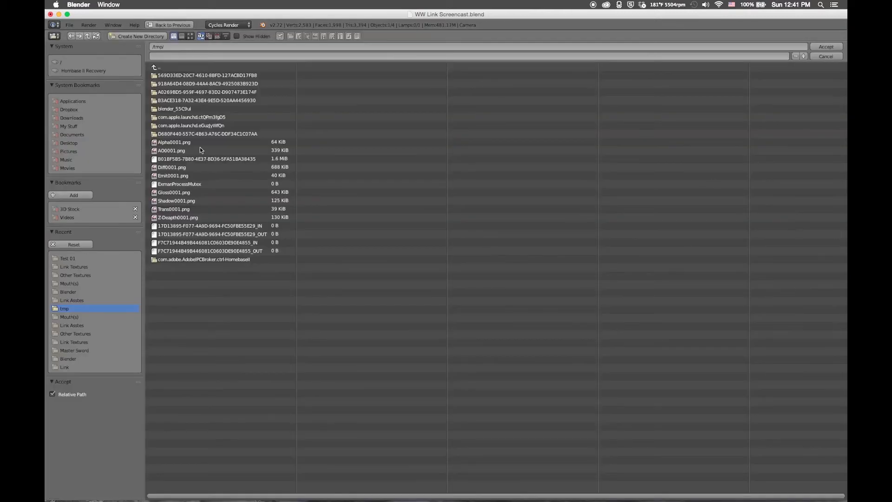
# Set the scene's render output to the Test 01 folder with the file name Combined_
pyautogui.click(69, 258)
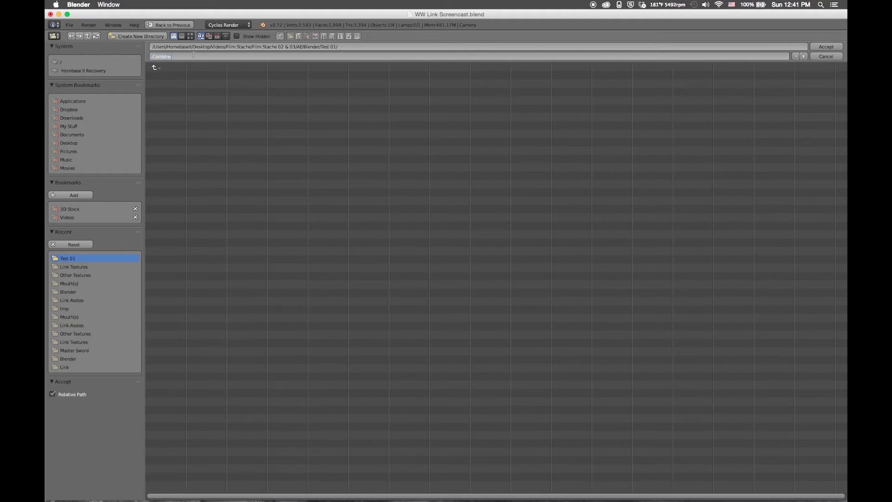
pyautogui.click(830, 47)
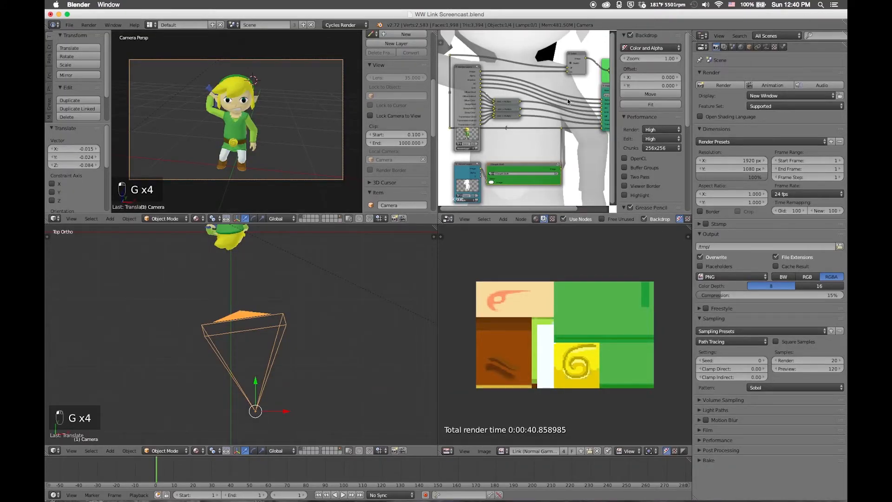
# Maximize the node editor, browse the Passes node's base path to Film Stache 02 & 03, and create and open an AE folder there
pyautogui.hotkey('shift', 'space')
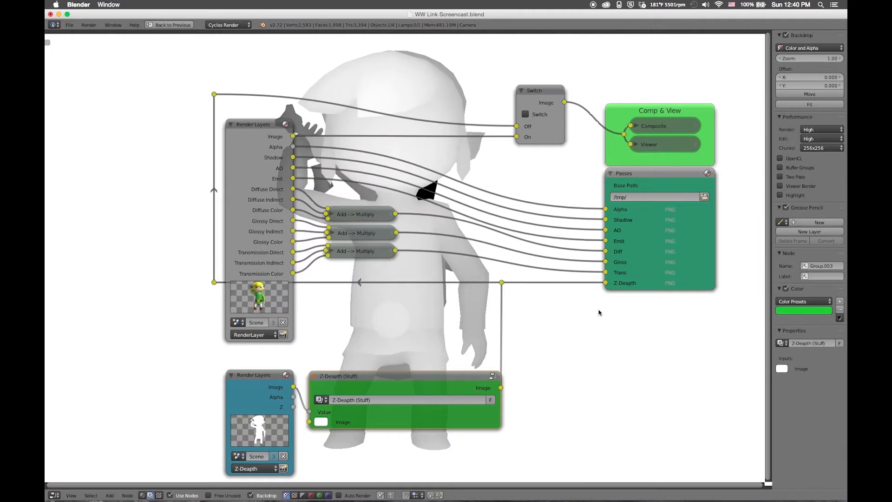
pyautogui.click(705, 197)
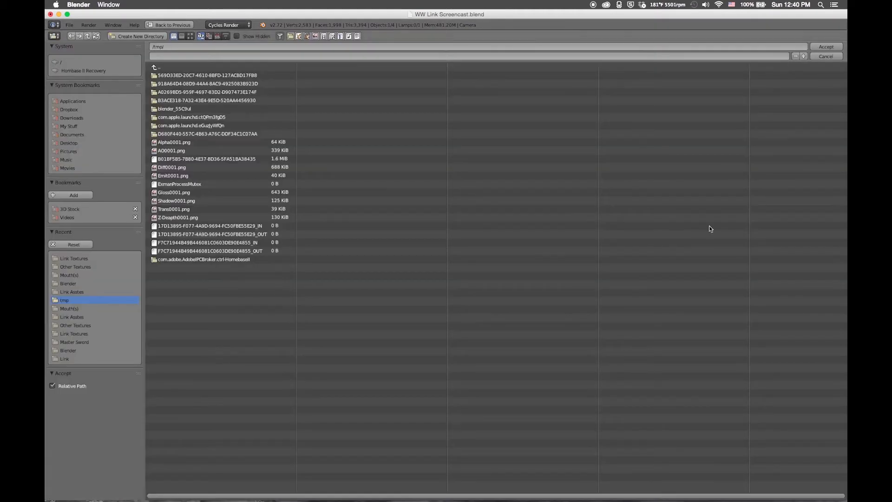
pyautogui.click(162, 67)
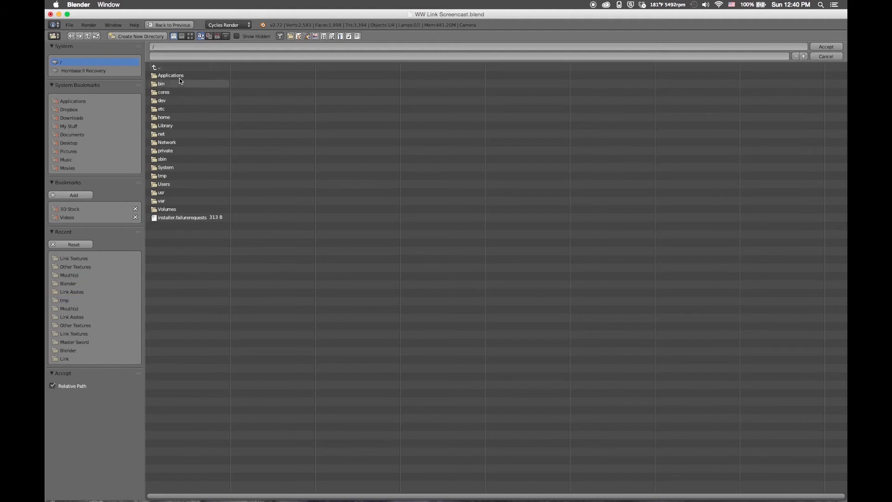
pyautogui.click(73, 258)
pyautogui.click(162, 66)
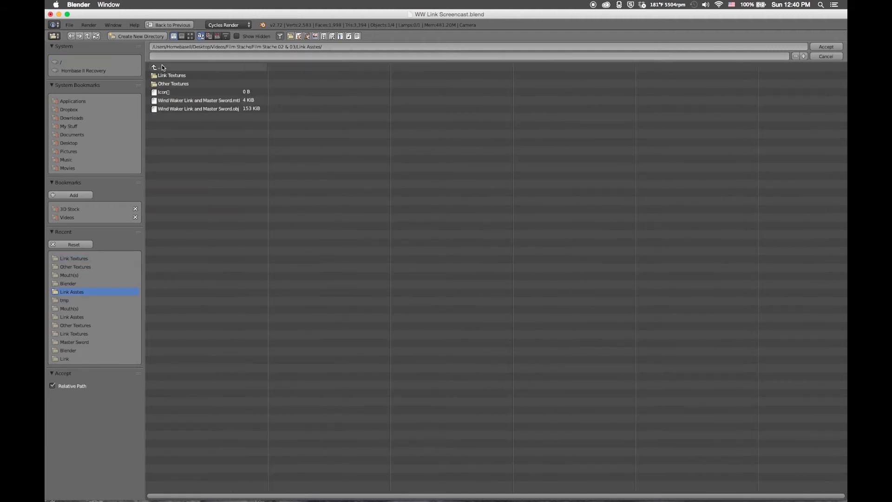
pyautogui.click(161, 66)
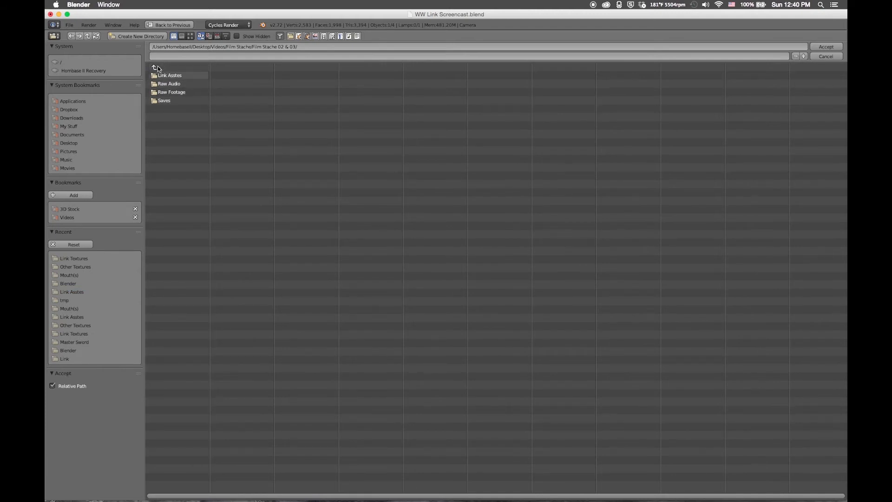
pyautogui.click(126, 37)
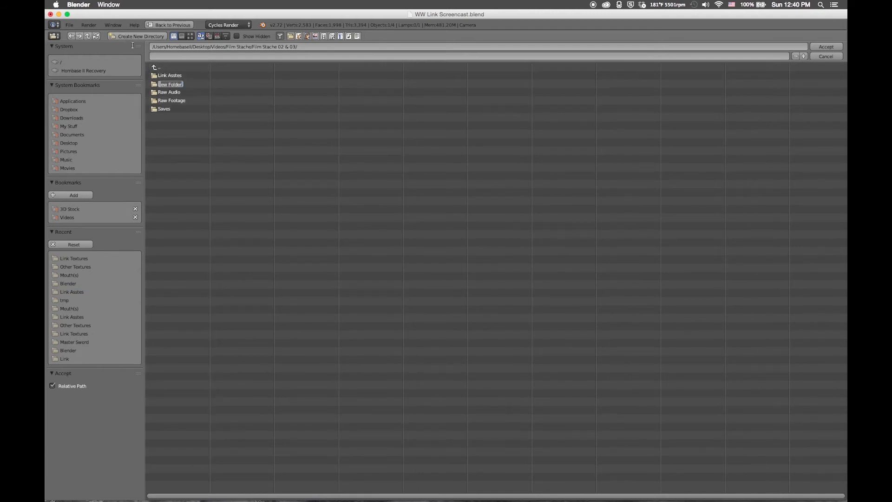
pyautogui.write('AE')
pyautogui.press('Return')
pyautogui.click(171, 76)
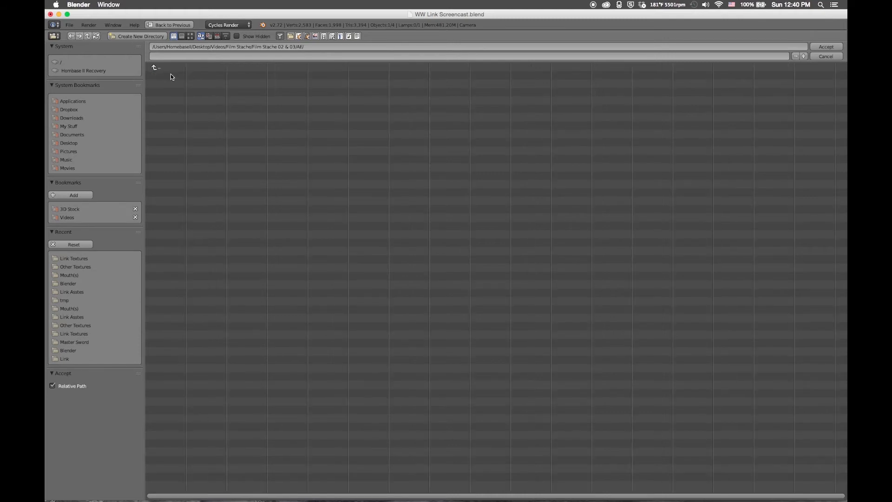
# Create a folder named Blender inside the AE folder and open it
pyautogui.click(135, 36)
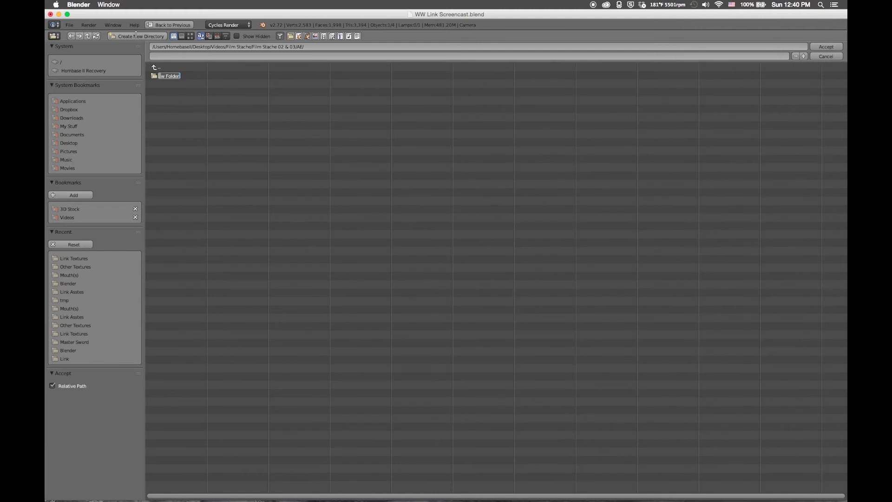
pyautogui.write('Blen')
pyautogui.press('Return')
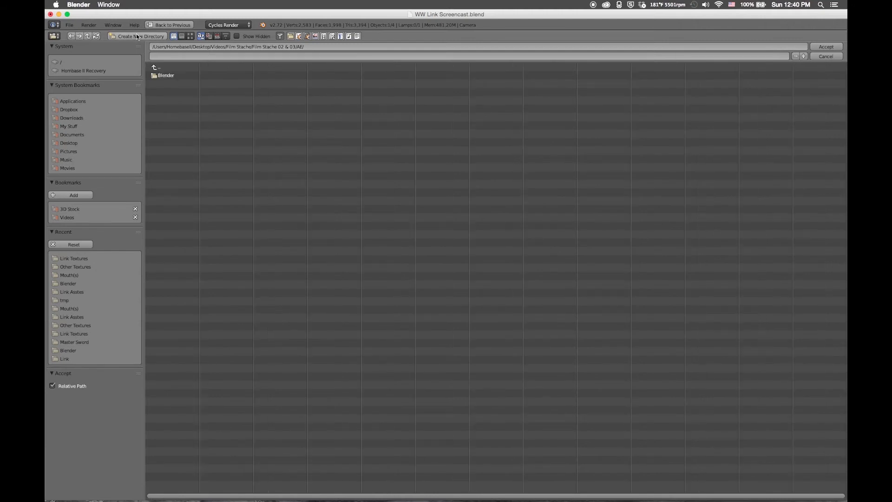
pyautogui.doubleClick(160, 75)
# Create a new folder inside Blender, try to name it Test/Example, and leave the file browser without accepting a path
pyautogui.click(141, 36)
pyautogui.write('Test')
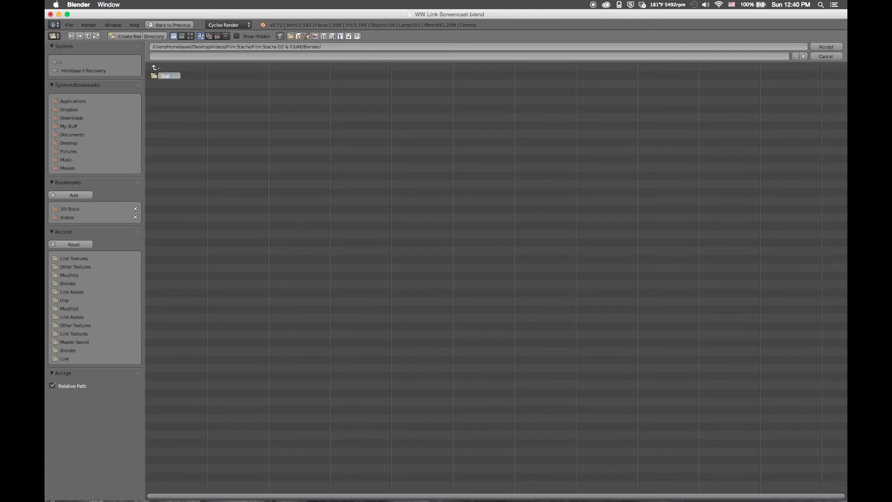
pyautogui.write('/Example')
pyautogui.press('Return')
pyautogui.click(176, 76)
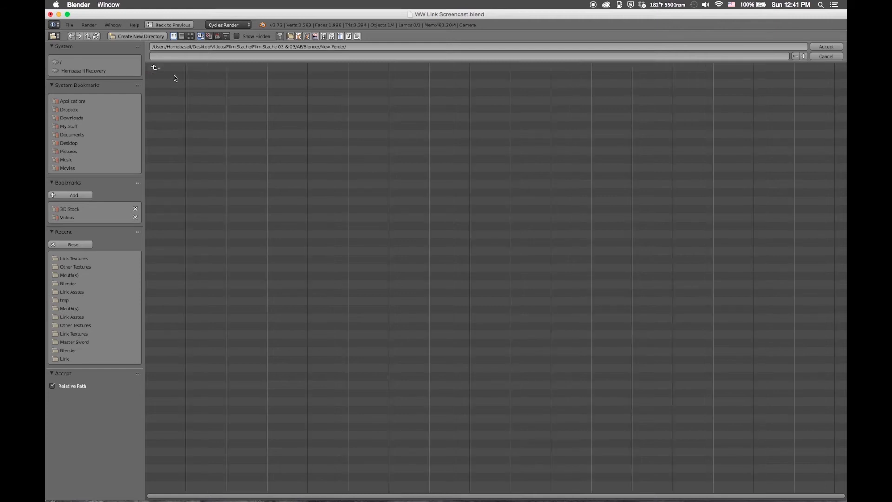
pyautogui.click(826, 56)
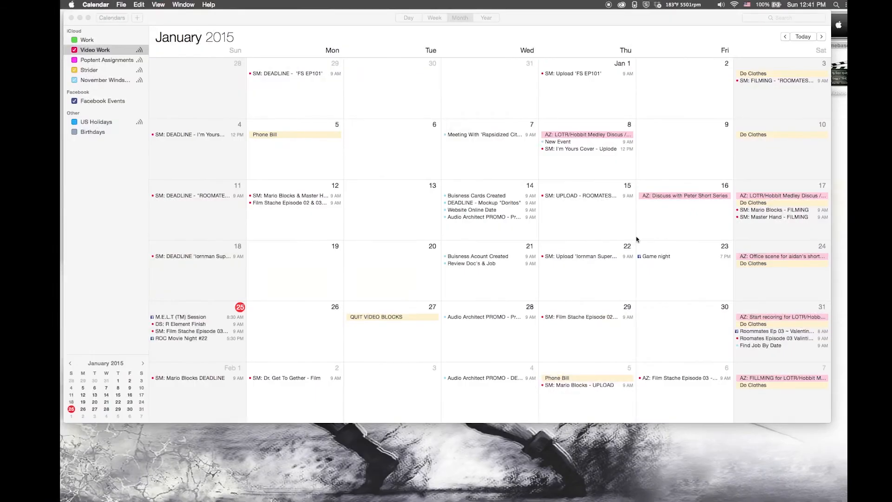
# Switch to Finder and navigate through Videos, Film Stache, Film Stache 02 & 03, AE and Blender to the new folder
pyautogui.click(826, 79)
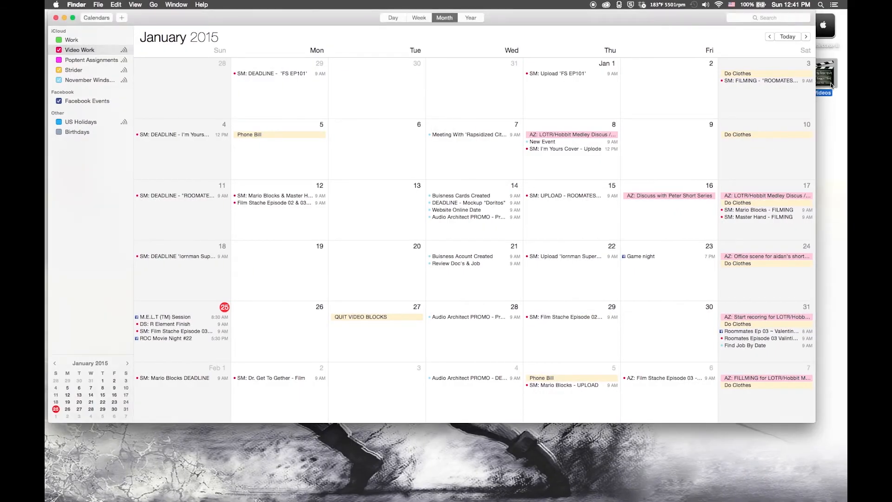
pyautogui.press('super+o')
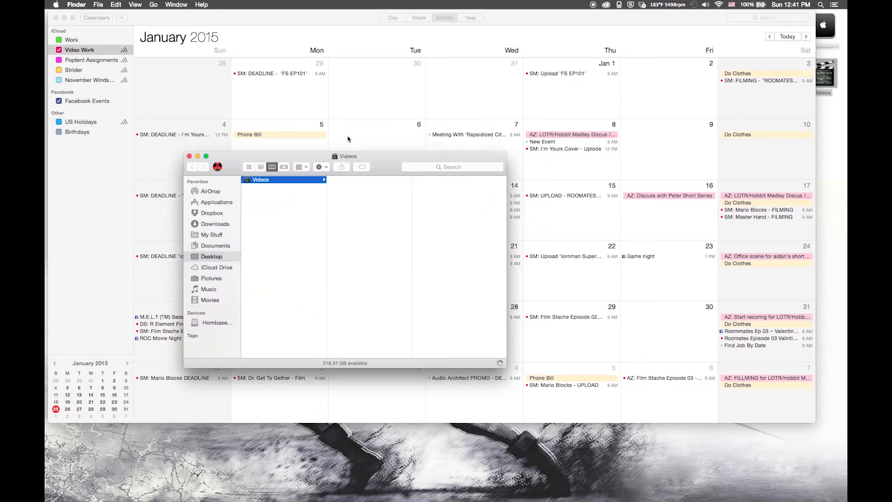
pyautogui.click(372, 180)
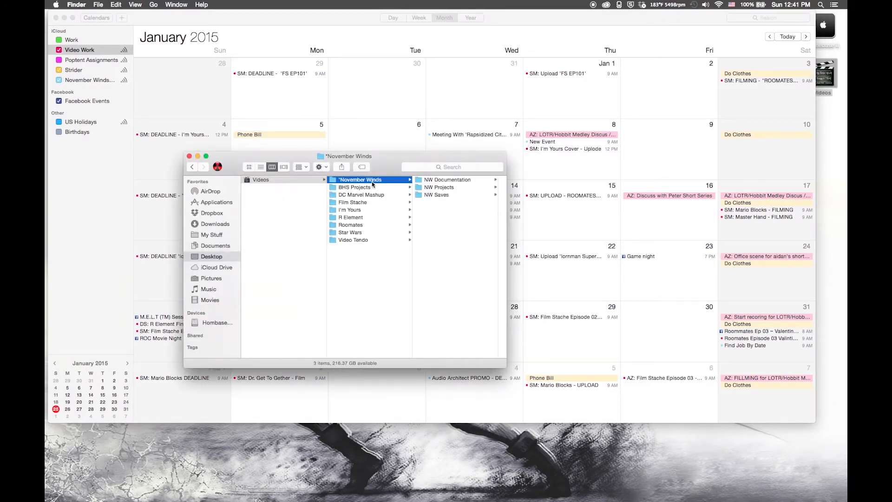
pyautogui.click(356, 203)
pyautogui.press('Right')
pyautogui.press('Down')
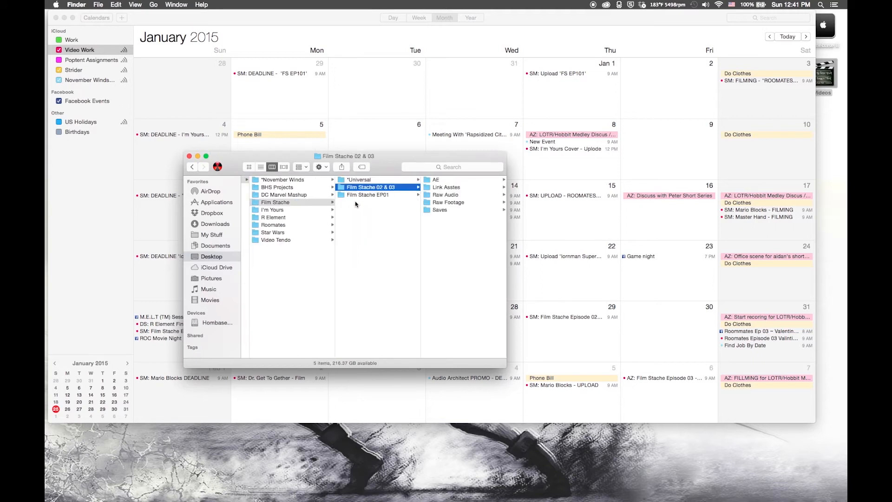
pyautogui.press('Right')
pyautogui.press('Right')
pyautogui.press('Right')
# Rename the new folder inside the Blender folder to Test 01
pyautogui.press('Return')
pyautogui.write('Test')
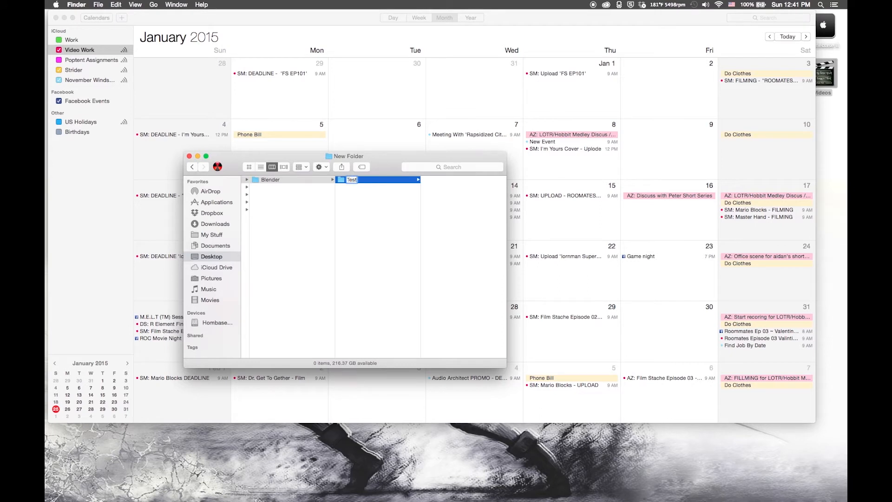
pyautogui.write('.')
pyautogui.press('BackSpace')
pyautogui.press('Return')
pyautogui.press('Return')
pyautogui.press('Right')
pyautogui.write('0')
pyautogui.press('Return')
# Switch back to Blender and set the Passes node's base path to the AE/Blender/Test 01 folder in Film Stache 02 & 03
pyautogui.hotkey('ctrl', 'Left')
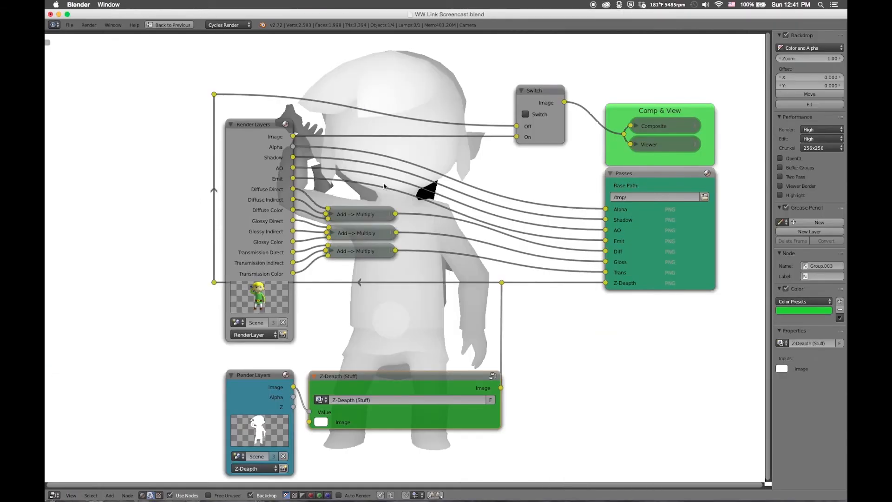
pyautogui.click(704, 197)
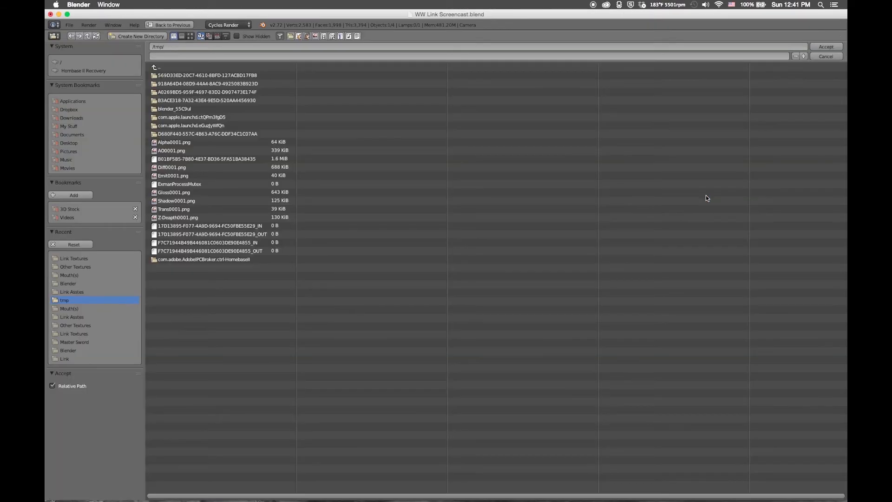
pyautogui.click(71, 258)
pyautogui.click(826, 46)
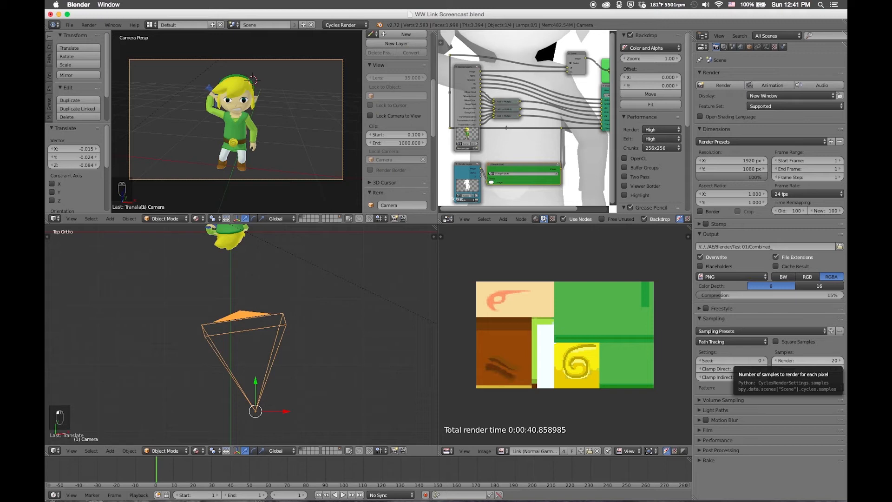
# Set the render samples to 40, render the animation, and close the finished render window
pyautogui.click(832, 358)
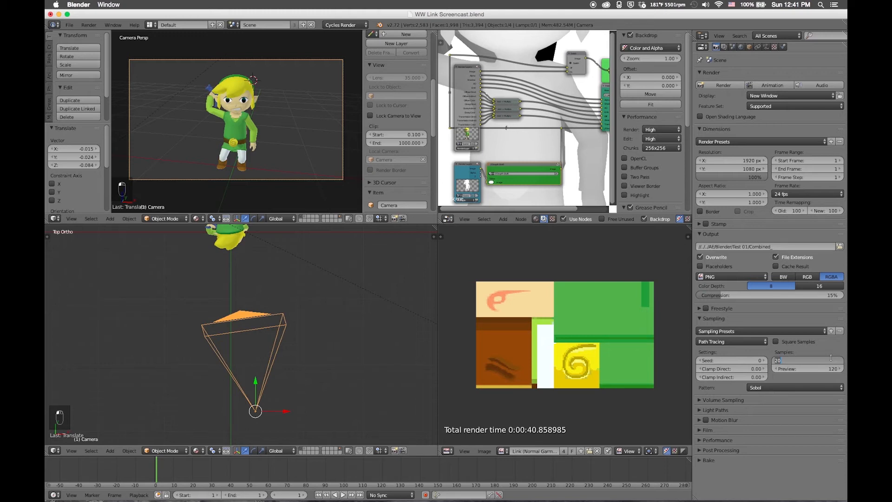
pyautogui.write('4')
pyautogui.press('Return')
pyautogui.click(777, 84)
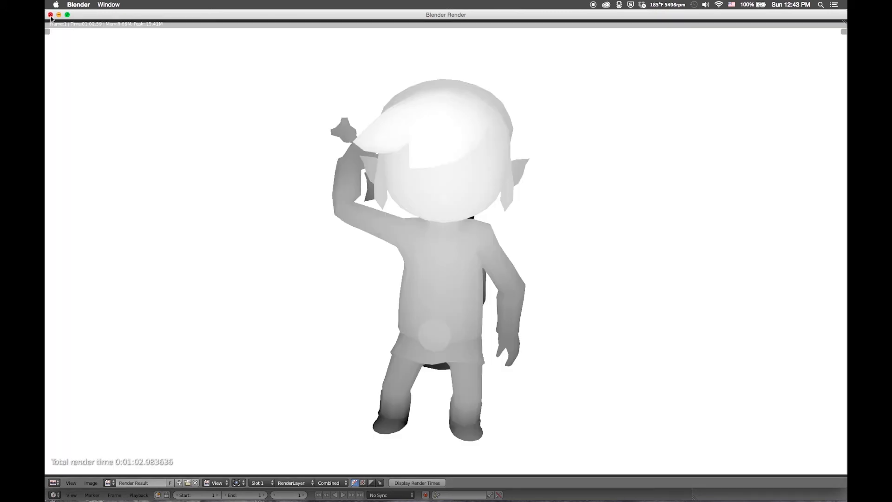
pyautogui.click(50, 15)
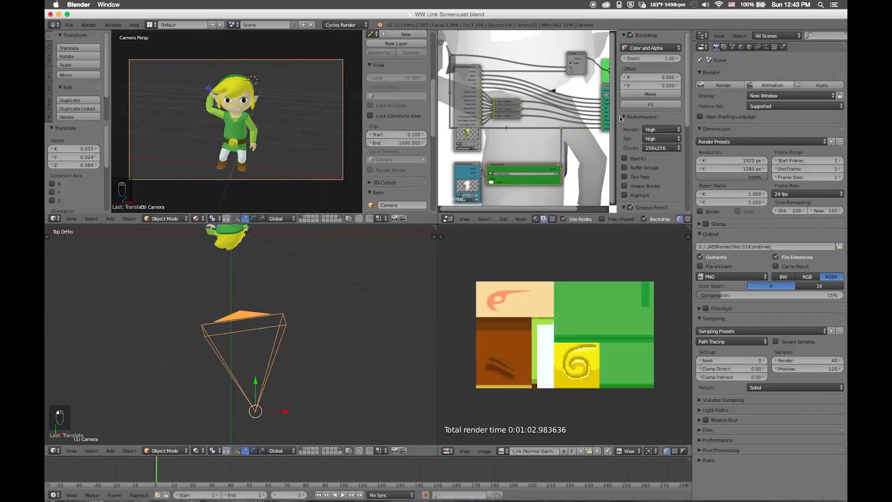
# Toggle the Switch node to show the combined image in the backdrop, and switch to Adobe After Effects
pyautogui.moveTo(544, 89); pyautogui.dragTo(543, 106, button='middle')
pyautogui.click(570, 80)
pyautogui.press('super+Tab')
pyautogui.moveTo(467, 493)
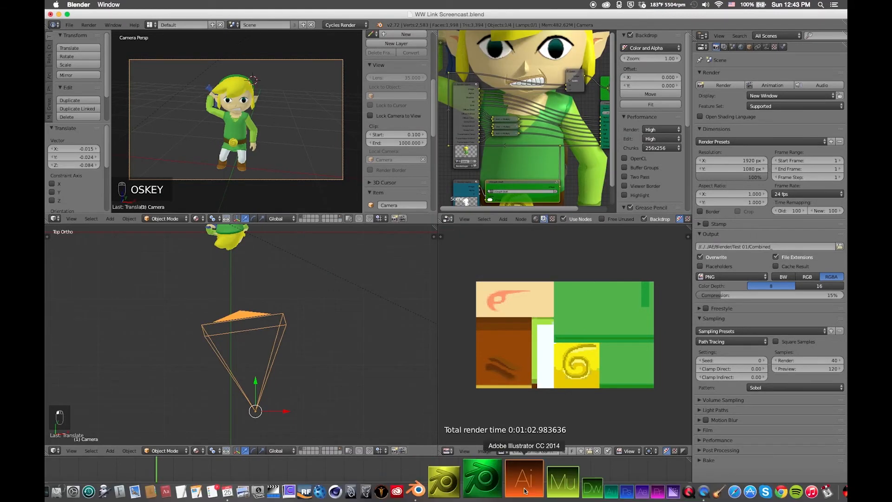
pyautogui.click(591, 477)
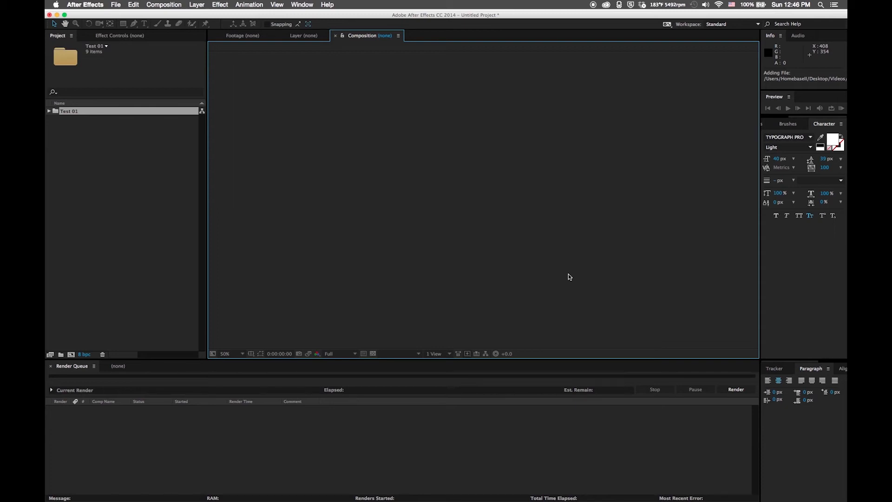
# Expand the Test 01 footage folder and create a composition from Diff0001.png
pyautogui.click(119, 178)
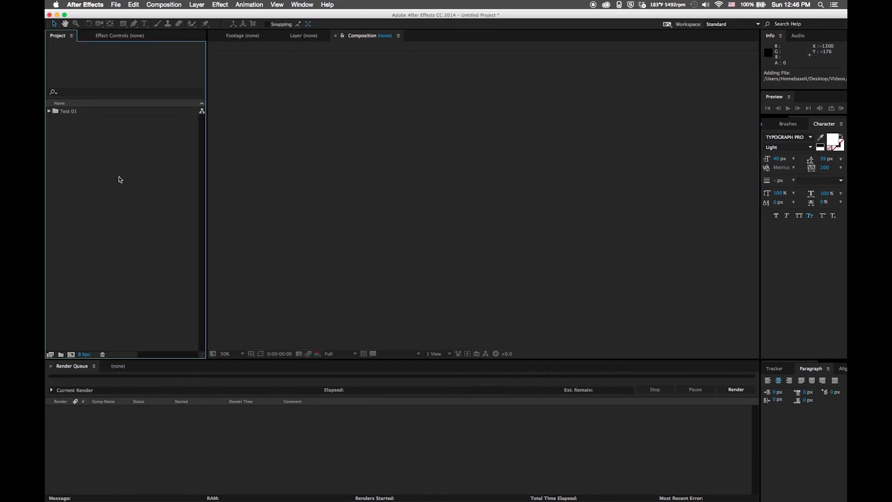
pyautogui.click(49, 111)
pyautogui.click(50, 112)
pyautogui.click(50, 112)
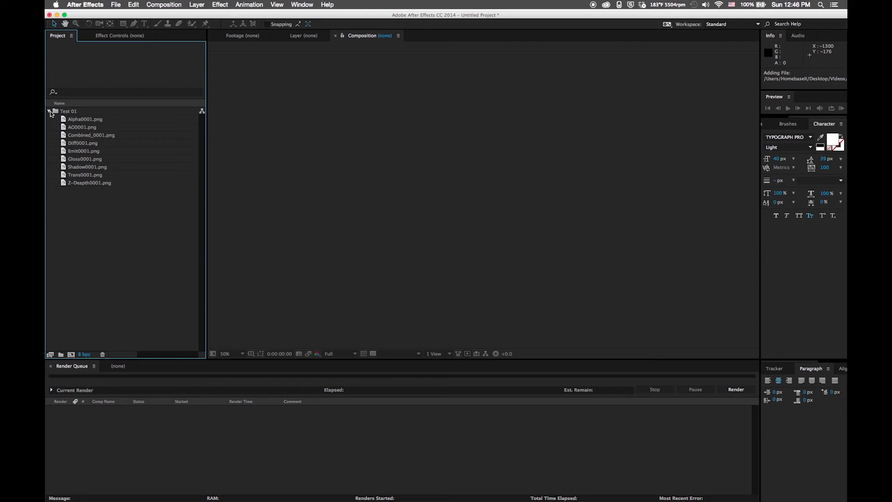
pyautogui.click(81, 144)
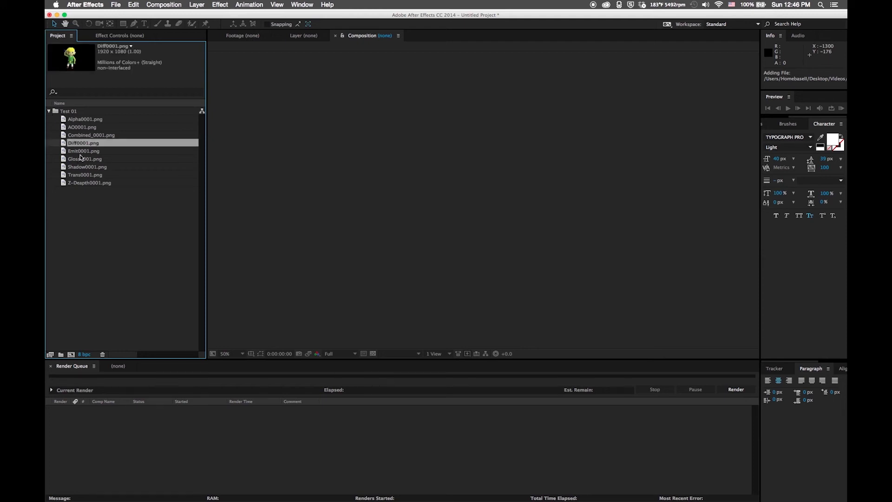
pyautogui.click(89, 135)
pyautogui.click(88, 143)
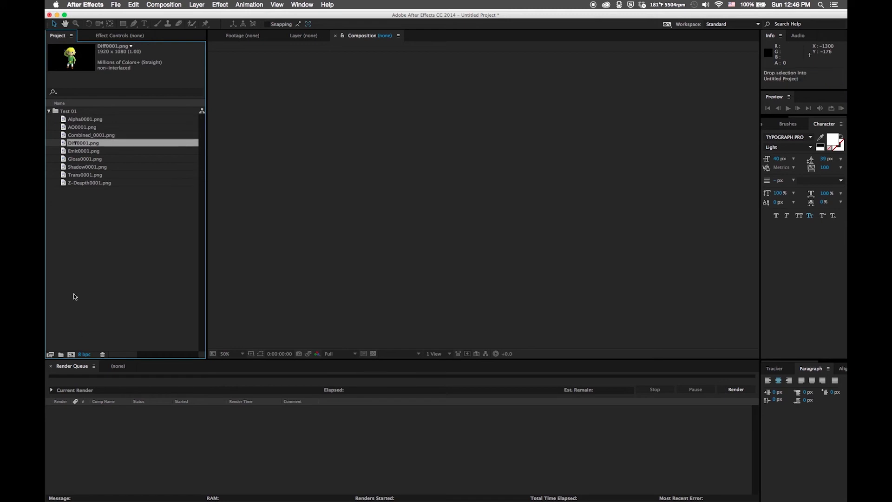
pyautogui.click(72, 356)
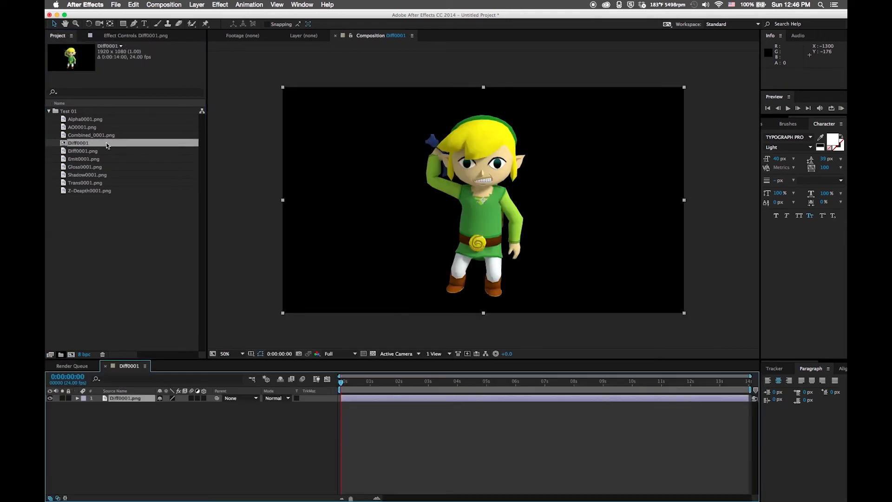
# Rename the new composition Test 01 Blender01 - Link 01 and move it out of the Test 01 folder
pyautogui.click(79, 144)
pyautogui.write('Test 01 Blender02 - Link')
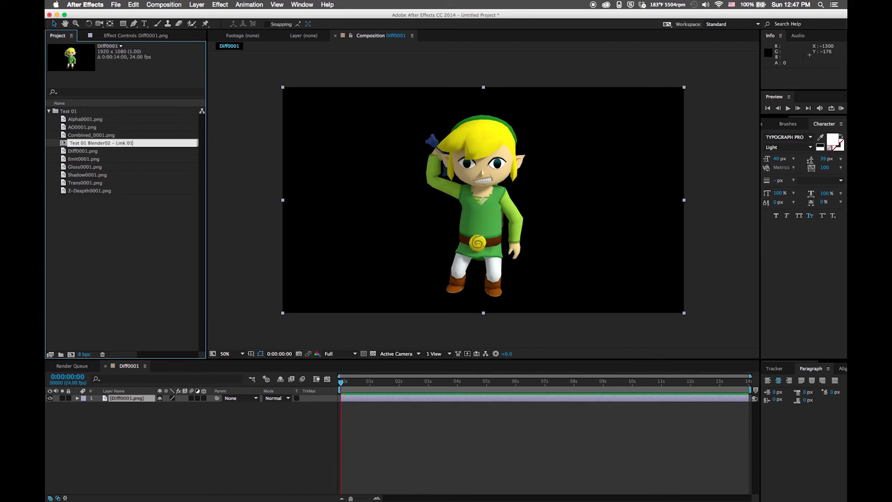
pyautogui.press('Return')
pyautogui.moveTo(110, 176); pyautogui.dragTo(58, 217)
pyautogui.press('BackSpace')
pyautogui.write('1')
pyautogui.press('Return')
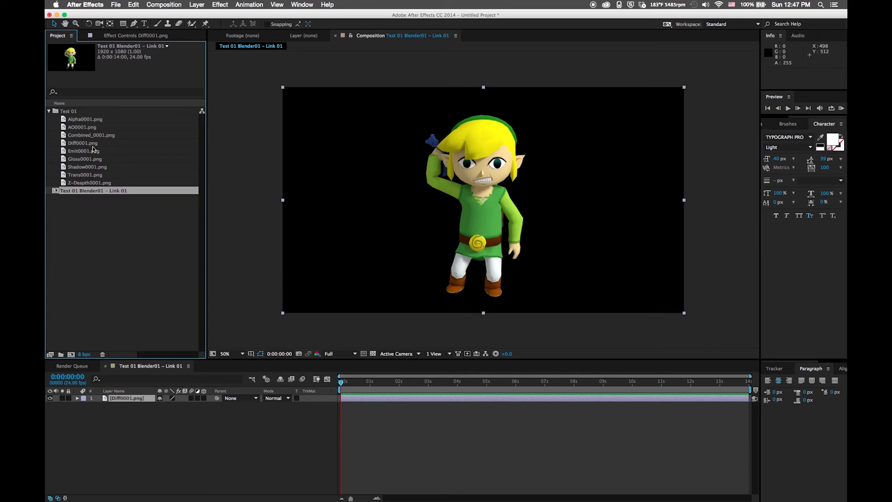
# Add Gloss0001.png above the Diff layer and set its blending mode to Screen
pyautogui.click(84, 159)
pyautogui.moveTo(106, 390); pyautogui.dragTo(108, 396)
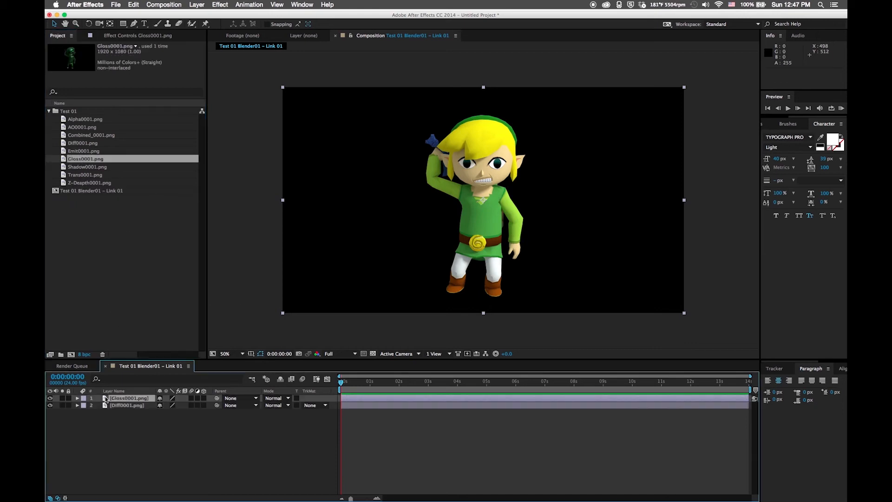
pyautogui.click(275, 399)
pyautogui.click(291, 263)
# Apply the Curves color correction effect to the Gloss layer
pyautogui.click(221, 5)
pyautogui.moveTo(240, 83)
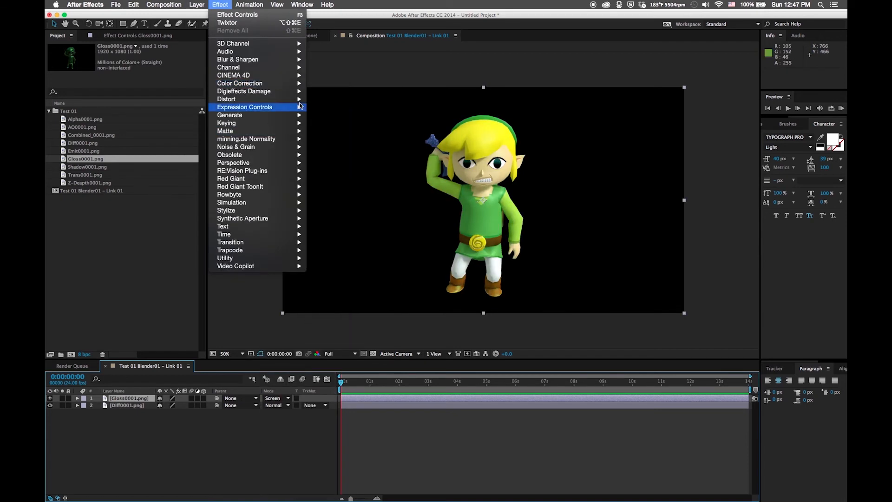
pyautogui.click(325, 229)
# Try shaping the Gloss layer's RGB, blue and red curves, compare with the layer hidden, and reset the effect
pyautogui.moveTo(115, 138); pyautogui.dragTo(114, 114)
pyautogui.moveTo(96, 138); pyautogui.dragTo(122, 140)
pyautogui.click(160, 65)
pyautogui.click(148, 92)
pyautogui.click(160, 65)
pyautogui.click(154, 80)
pyautogui.click(62, 398)
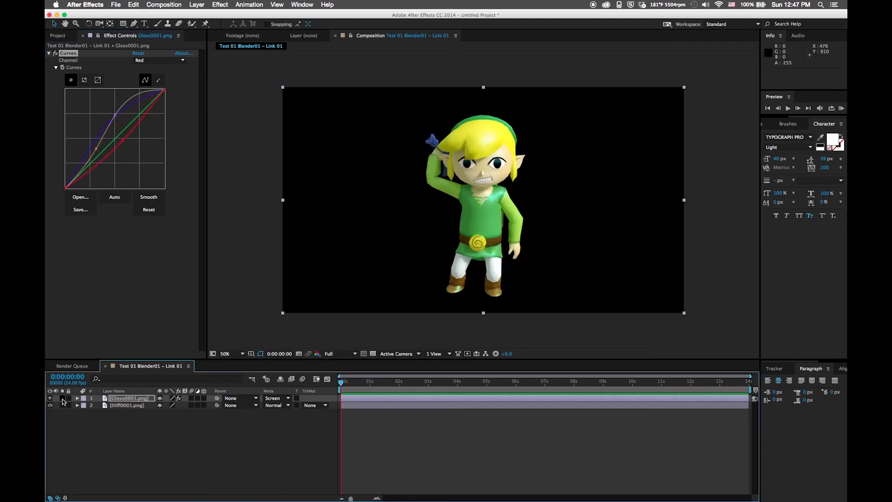
pyautogui.click(50, 399)
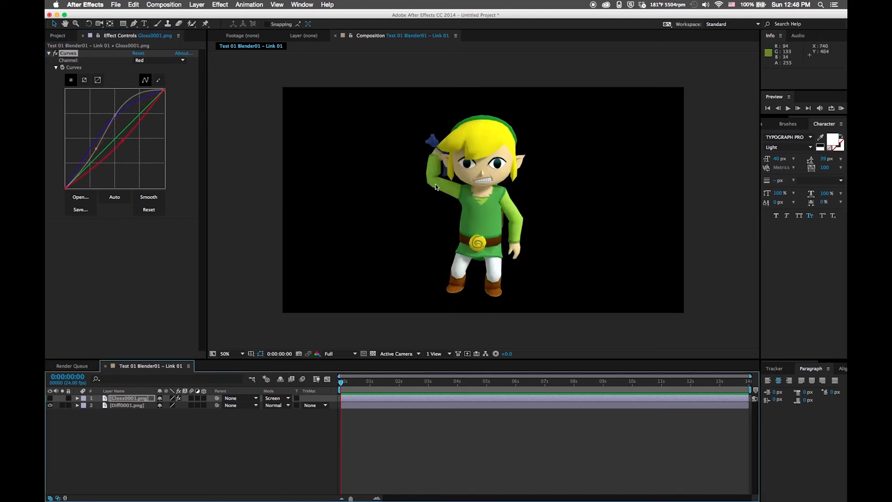
pyautogui.click(49, 398)
pyautogui.click(138, 54)
# Pull down the shadows of the Gloss layer's RGB curve and adjust the curve of one color channel
pyautogui.moveTo(115, 138); pyautogui.dragTo(111, 172)
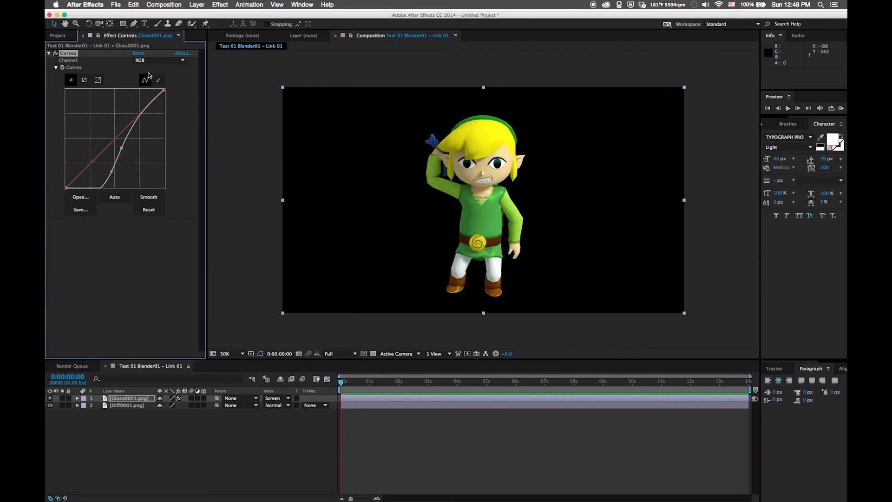
pyautogui.click(158, 60)
pyautogui.click(156, 98)
pyautogui.moveTo(115, 138); pyautogui.dragTo(474, 163)
# Add AO0001.png as the top layer in Multiply mode and compare the image with it on and off
pyautogui.click(58, 35)
pyautogui.click(82, 127)
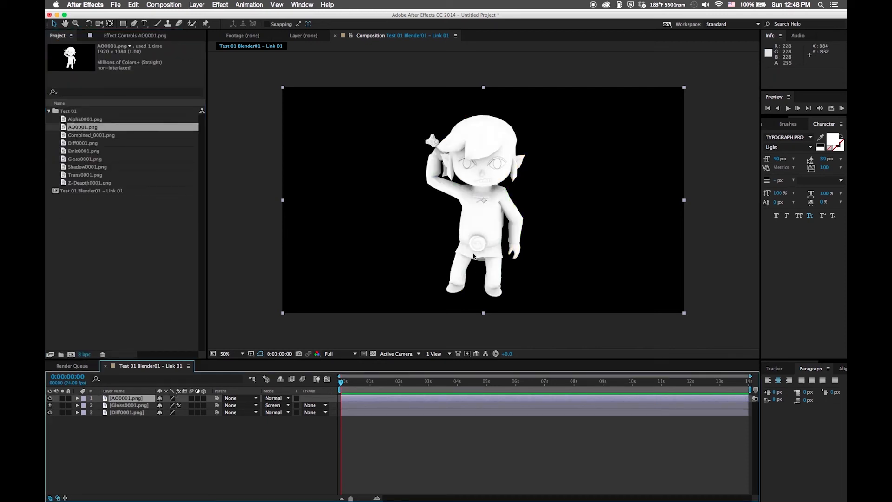
pyautogui.click(277, 398)
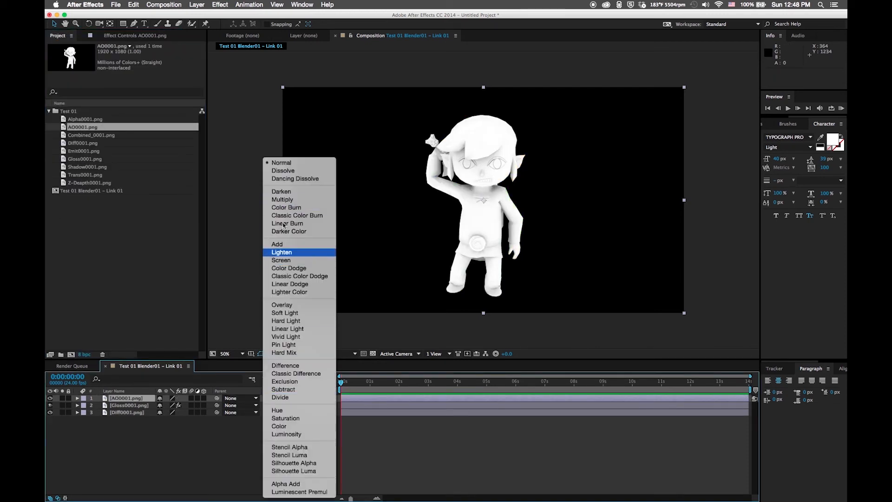
pyautogui.click(284, 200)
pyautogui.click(50, 398)
pyautogui.click(50, 398)
pyautogui.click(49, 398)
pyautogui.click(50, 399)
# Apply Curves to the AO layer and pull the middle of the RGB curve down to strengthen the occlusion
pyautogui.click(220, 5)
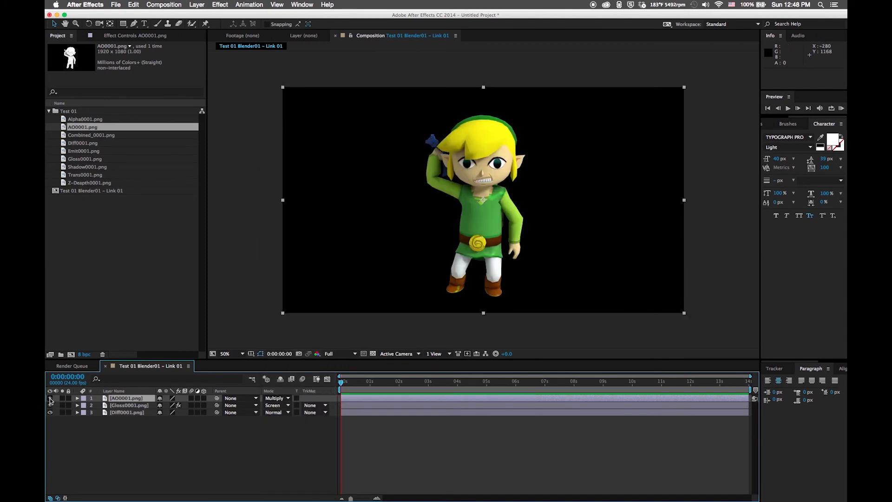
pyautogui.click(228, 23)
pyautogui.moveTo(116, 138); pyautogui.dragTo(103, 164)
# Add Shadow0001.png as the top layer of the composition and set its blending mode to Multiply
pyautogui.click(57, 37)
pyautogui.press('Down')
pyautogui.press('Down')
pyautogui.press('Down')
pyautogui.press('Down')
pyautogui.press('Down')
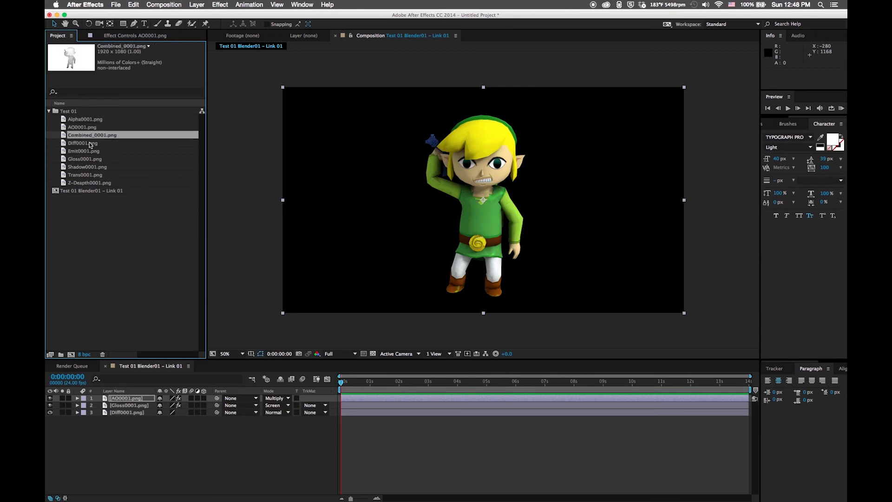
pyautogui.press('super+slash')
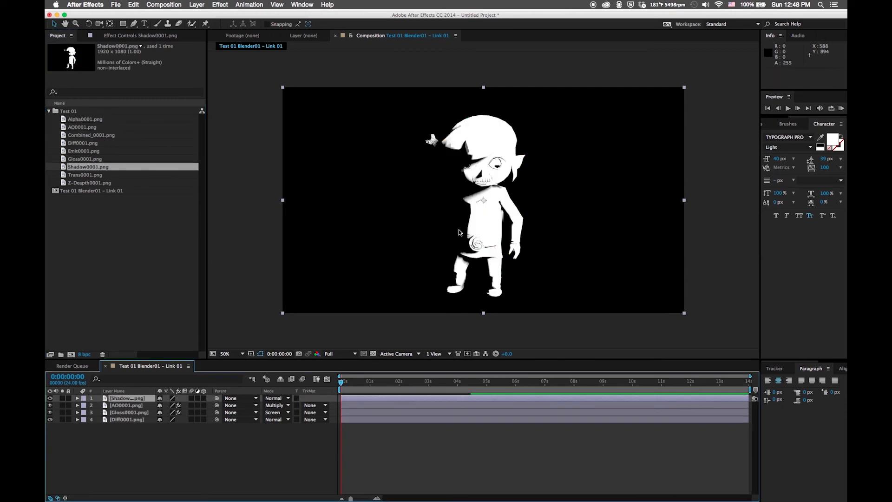
pyautogui.click(276, 399)
pyautogui.click(279, 205)
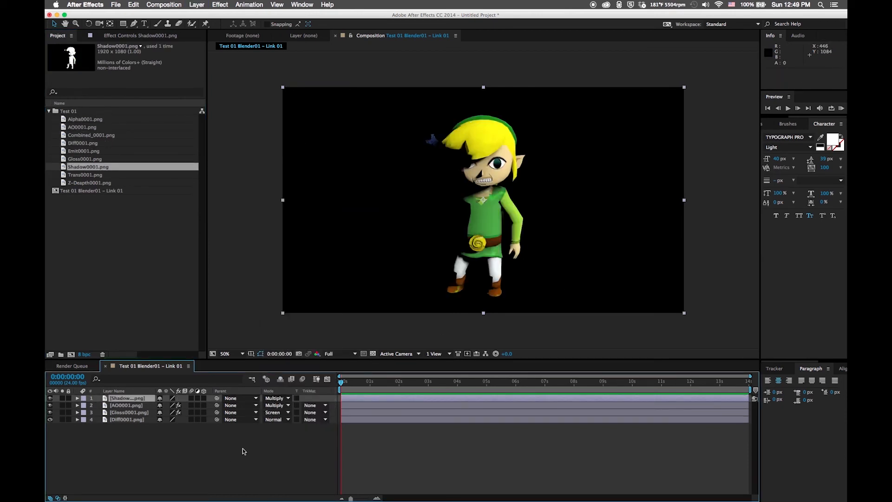
# Set the Shadow layer's opacity to 50% and collapse its properties
pyautogui.press('t')
pyautogui.click(162, 405)
pyautogui.write('50')
pyautogui.press('Return')
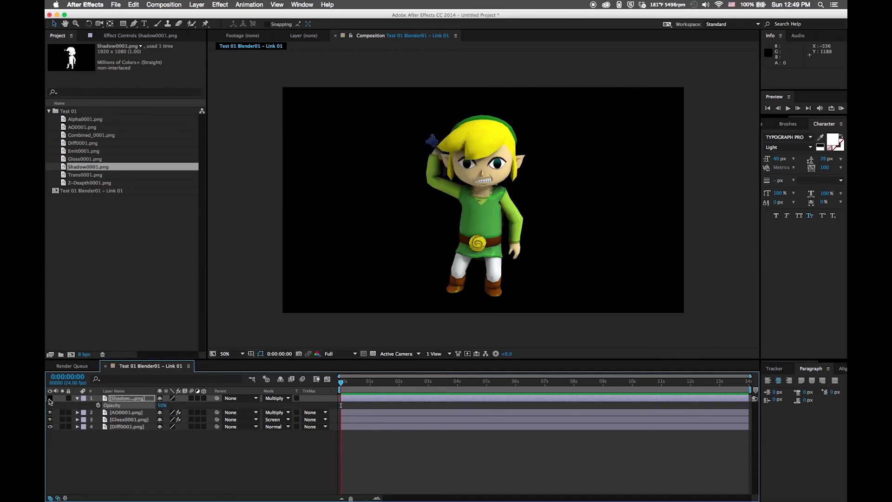
pyautogui.click(77, 399)
# Try Emit0001.png as the top layer and toggle its visibility to compare the image
pyautogui.click(65, 151)
pyautogui.moveTo(65, 151); pyautogui.dragTo(116, 396)
pyautogui.moveTo(467, 382); pyautogui.dragTo(336, 385)
pyautogui.click(50, 398)
pyautogui.click(50, 398)
pyautogui.click(50, 398)
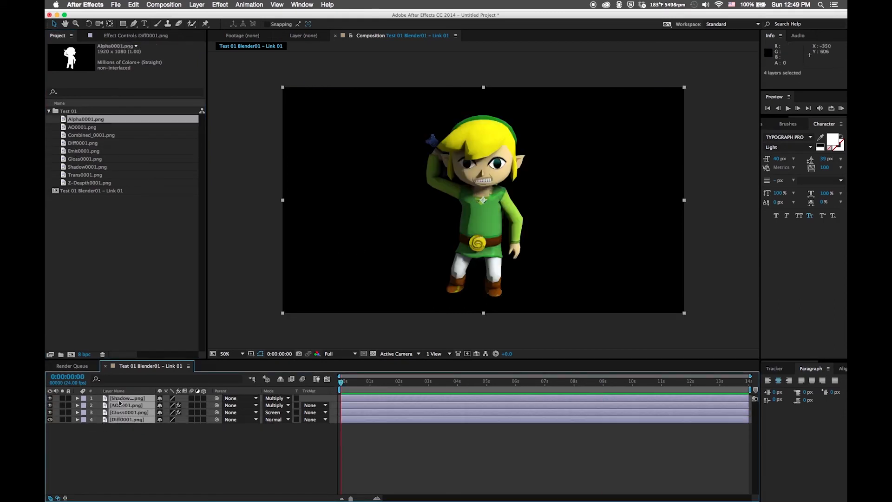
# Pre-compose the Shadow, AO, Gloss and Diff layers into a composition named Test 01 Blender02 - Link 01, moving all attributes
pyautogui.click(197, 5)
pyautogui.click(214, 293)
pyautogui.write('Test 01 Blender02 - Link 01')
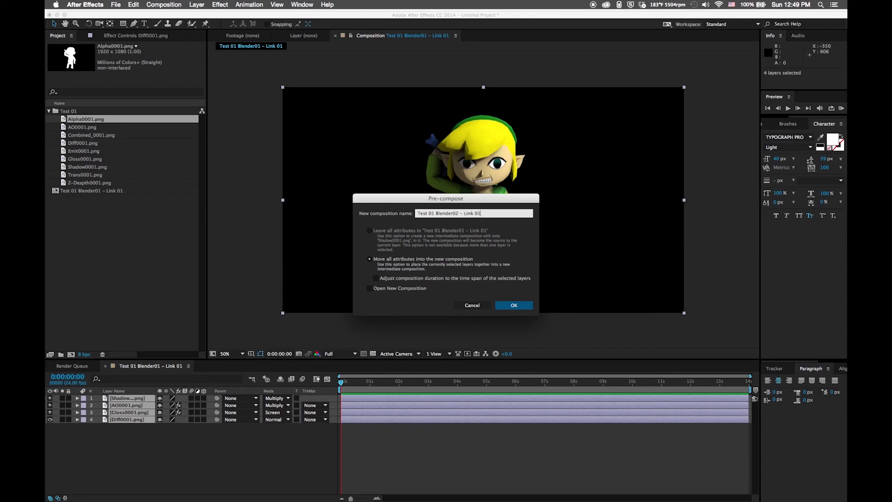
pyautogui.press('Return')
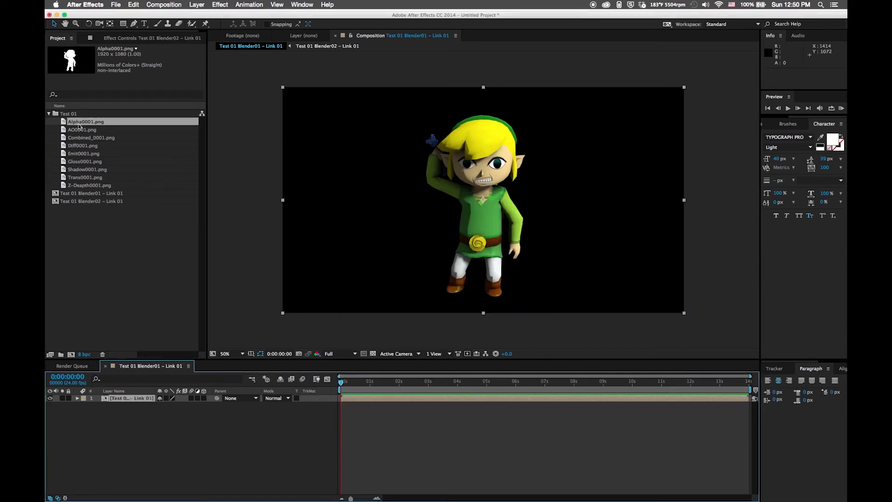
# Add Alpha0001.png above the pre-composed layer and use it as that layer's Luma track matte
pyautogui.moveTo(83, 122); pyautogui.dragTo(137, 396)
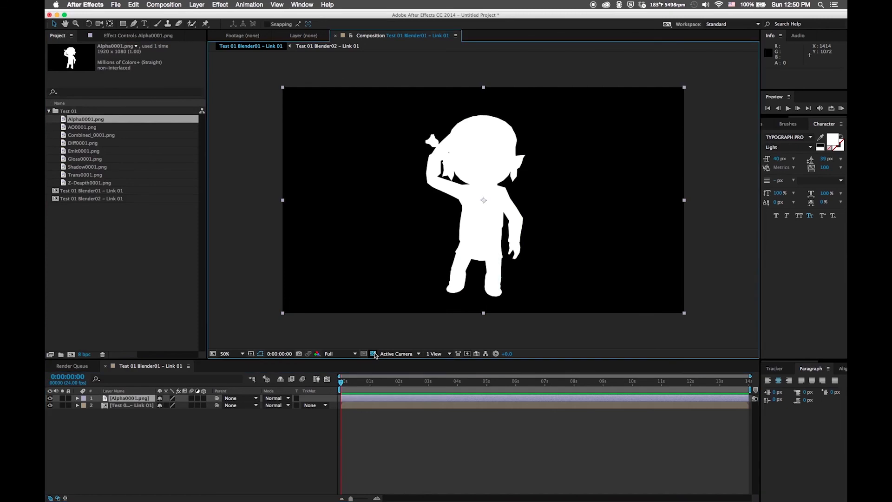
pyautogui.click(314, 405)
pyautogui.click(325, 442)
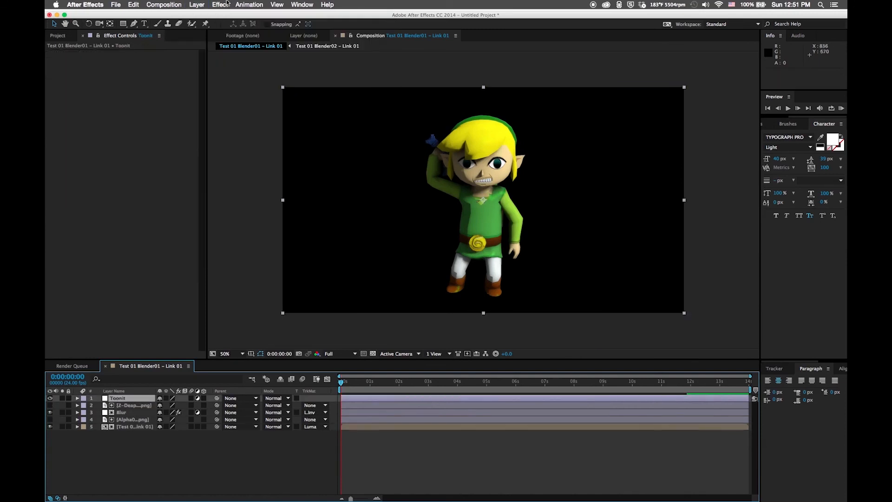
# Expand a settings group of the Toonit layer's effect and set its value to 20
pyautogui.click(56, 160)
pyautogui.click(139, 174)
pyautogui.write('20')
pyautogui.press('Return')
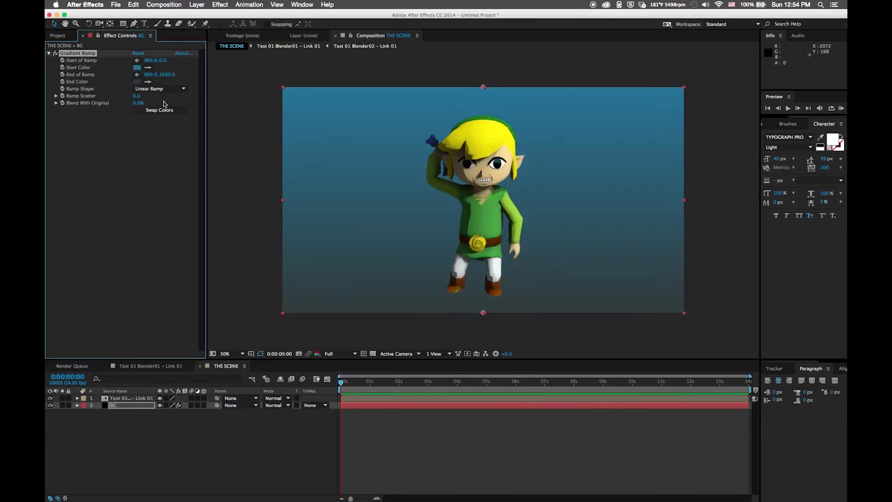
# Set the ramp shape of the BG layer's Gradient Ramp to Radial Ramp
pyautogui.click(159, 88)
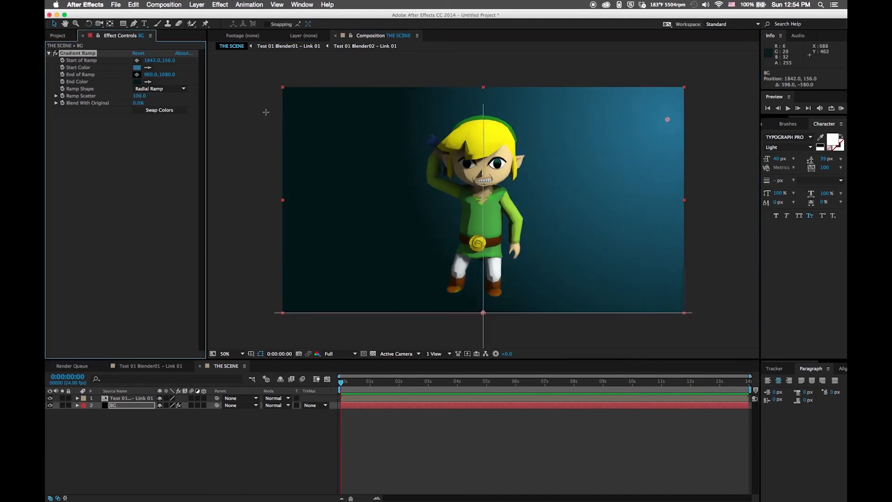